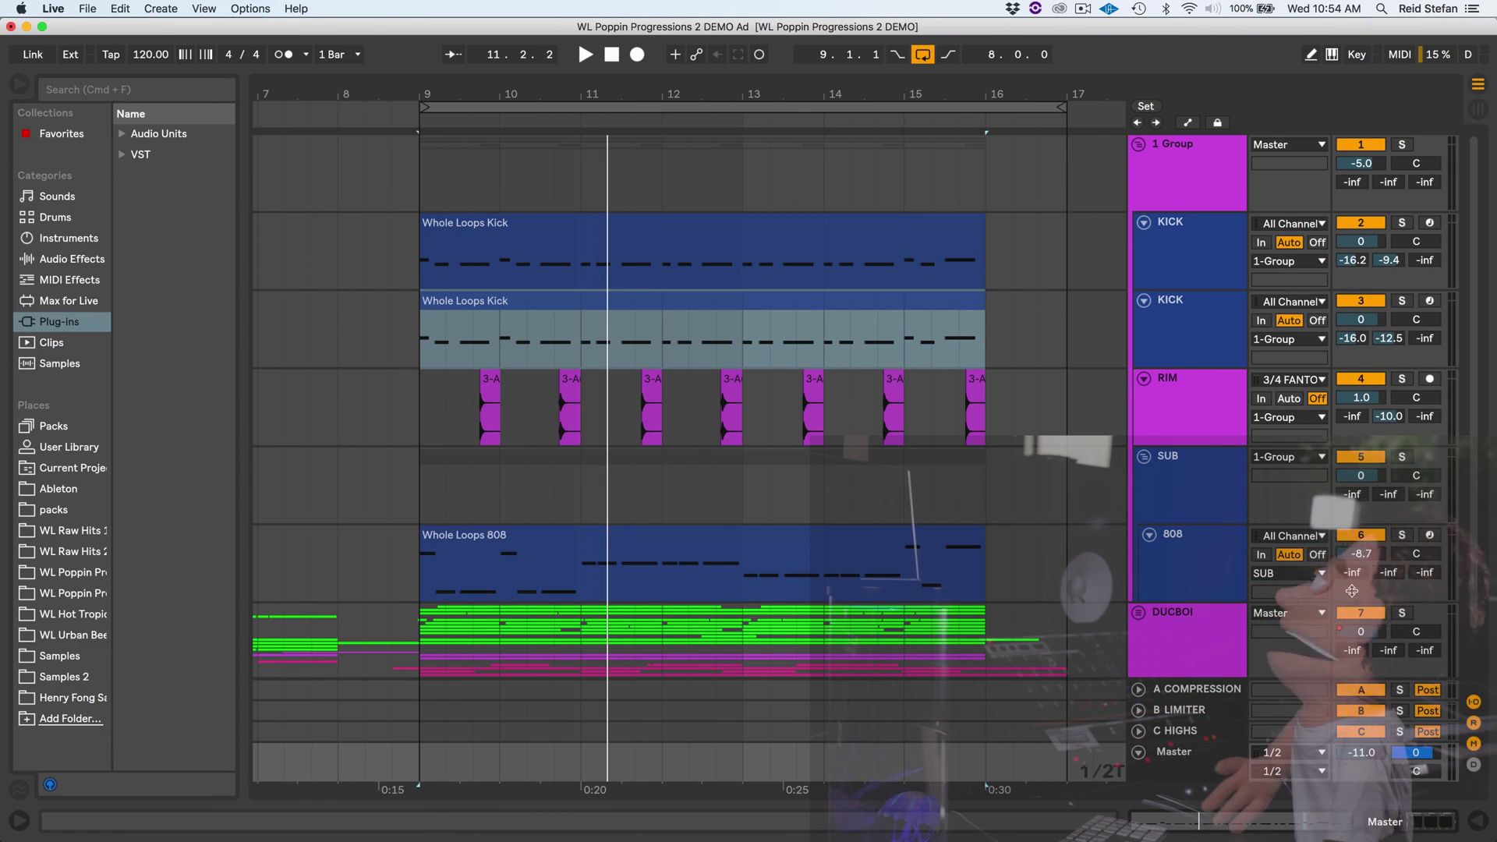
- Insert two new return tracks, D Return and E Return
right_click(1351, 591)
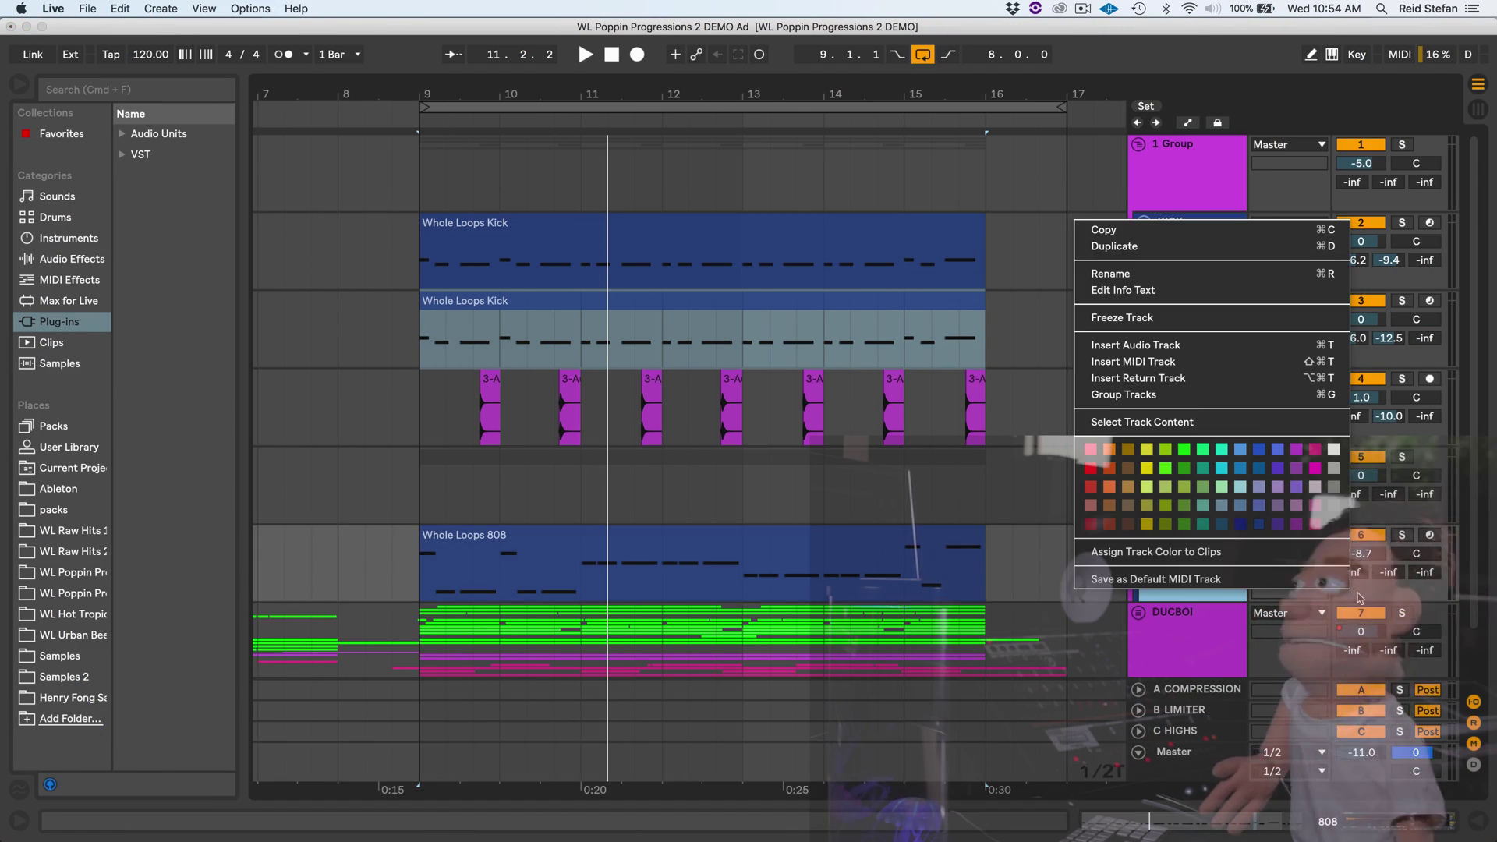
left_click(1267, 377)
right_click(1430, 595)
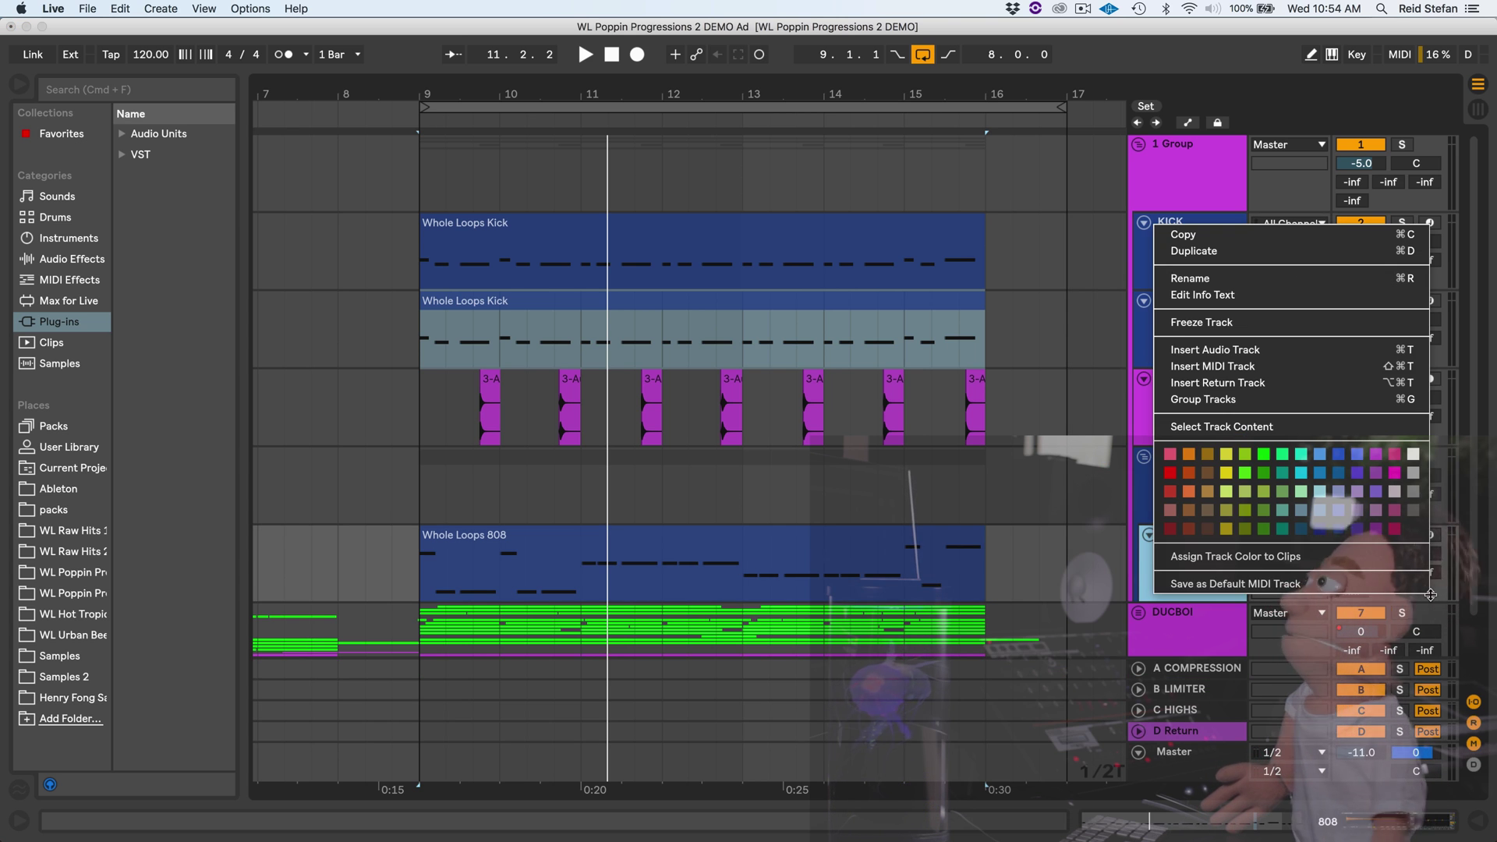
left_click(1297, 390)
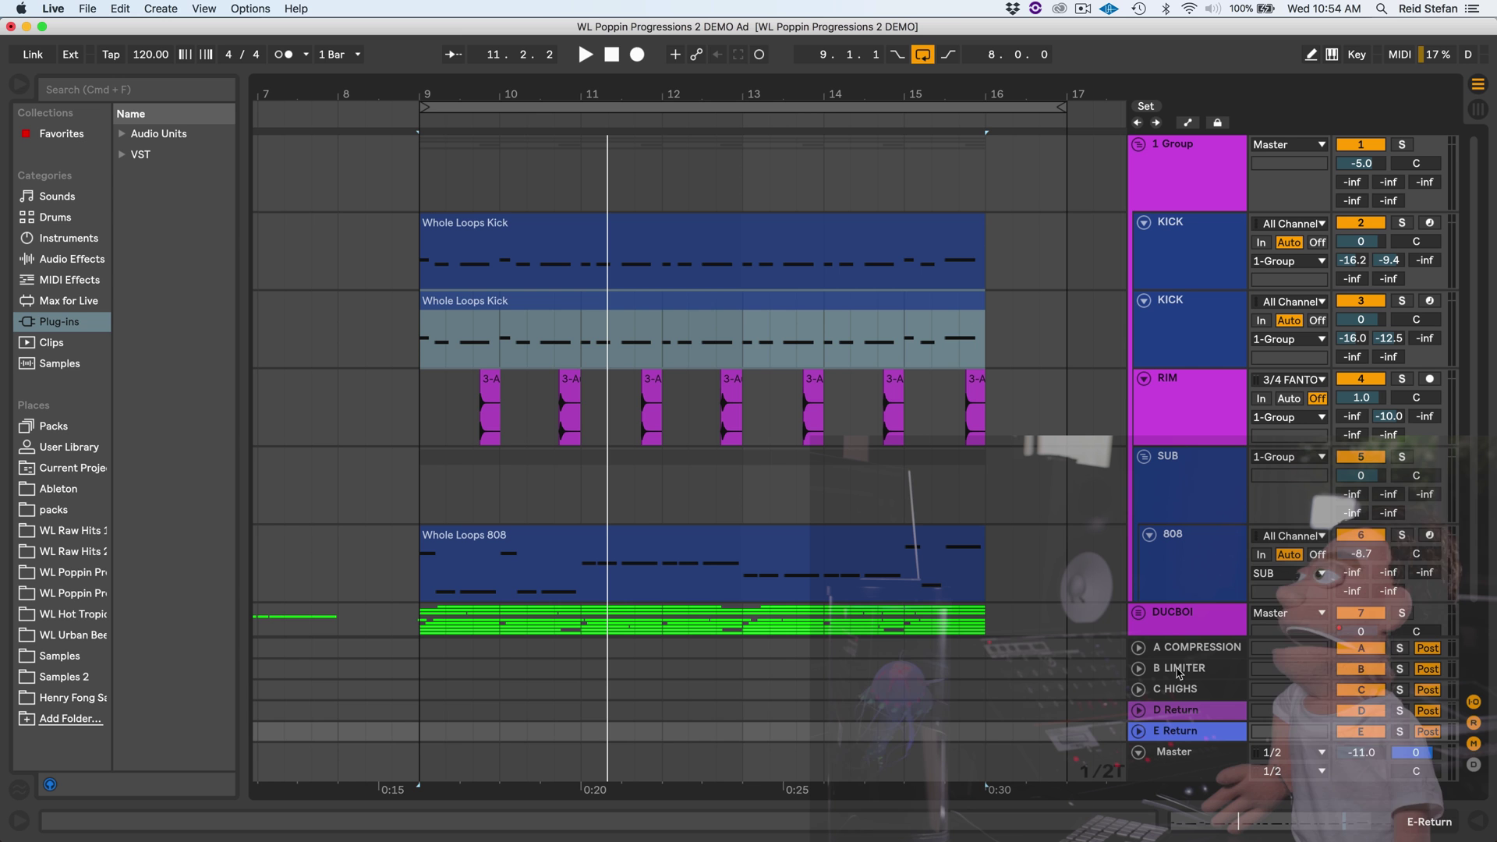
- With D Return selected, search the browser for 'dec' and find Decapitator under VST > Soundtoys
left_click(1167, 713)
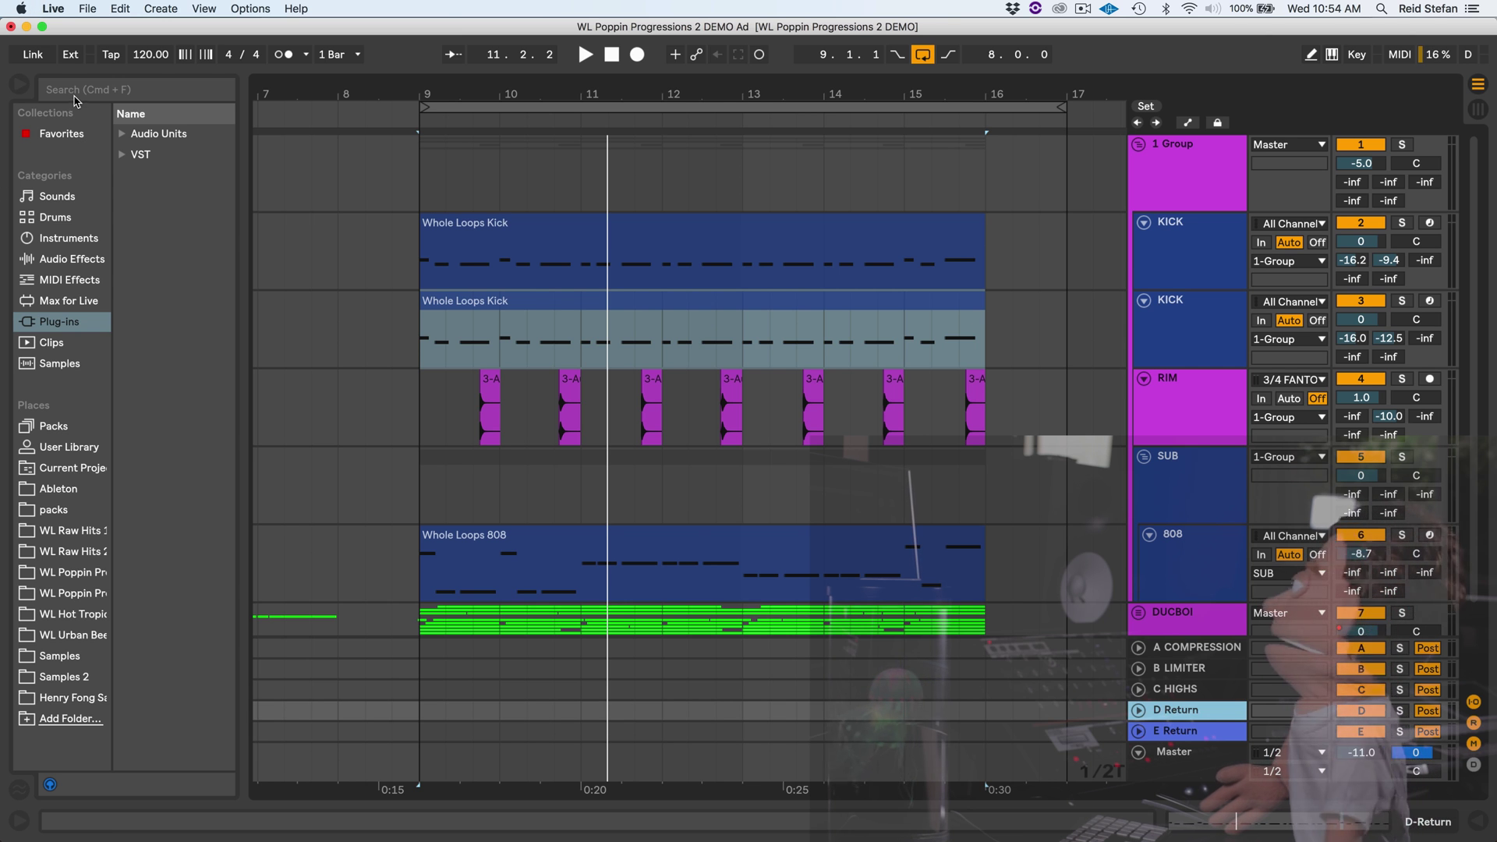
left_click(100, 87)
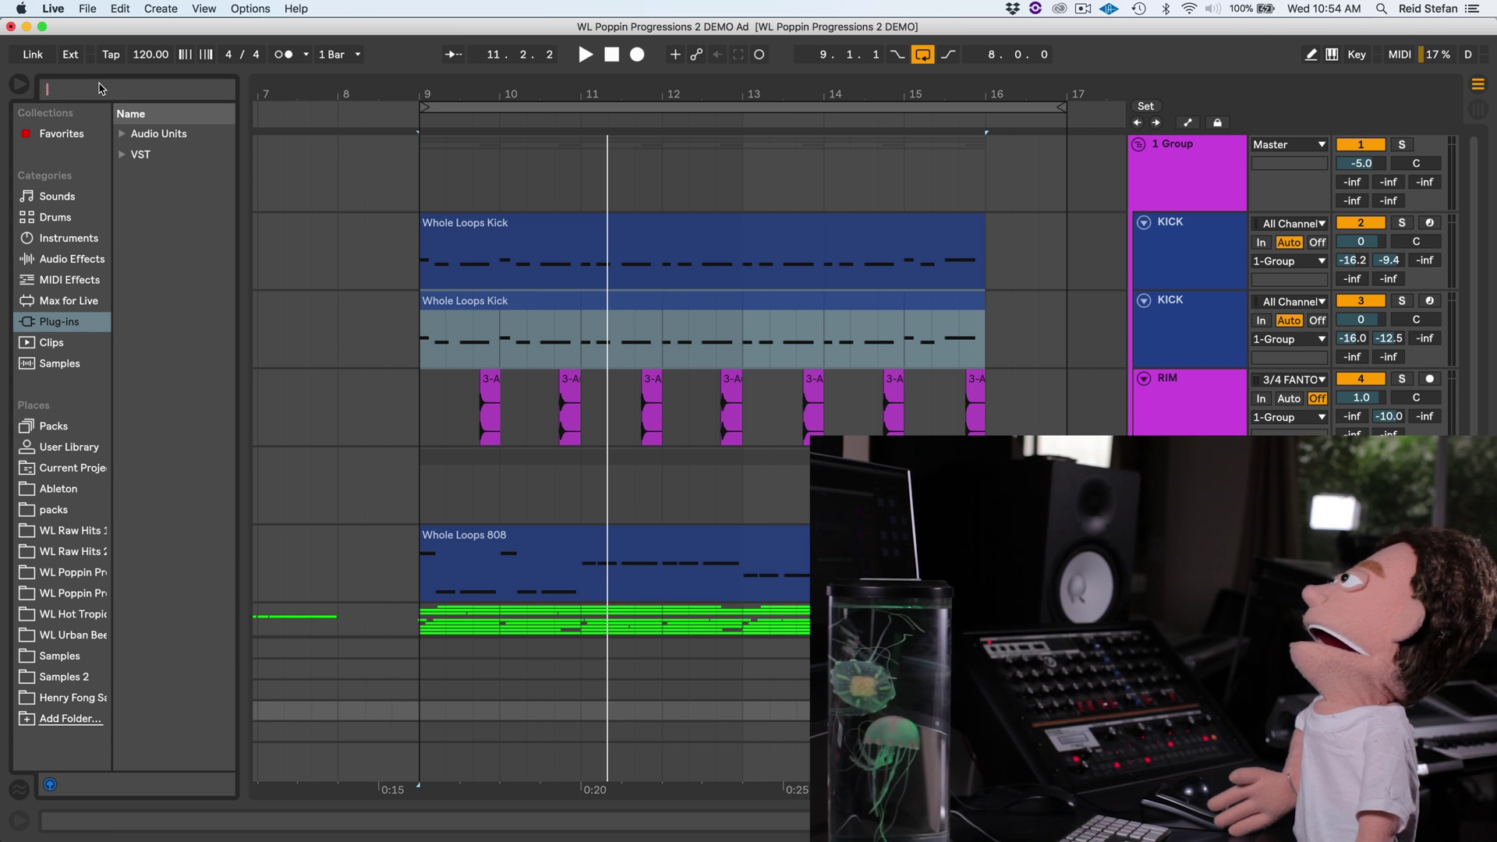
type("decap")
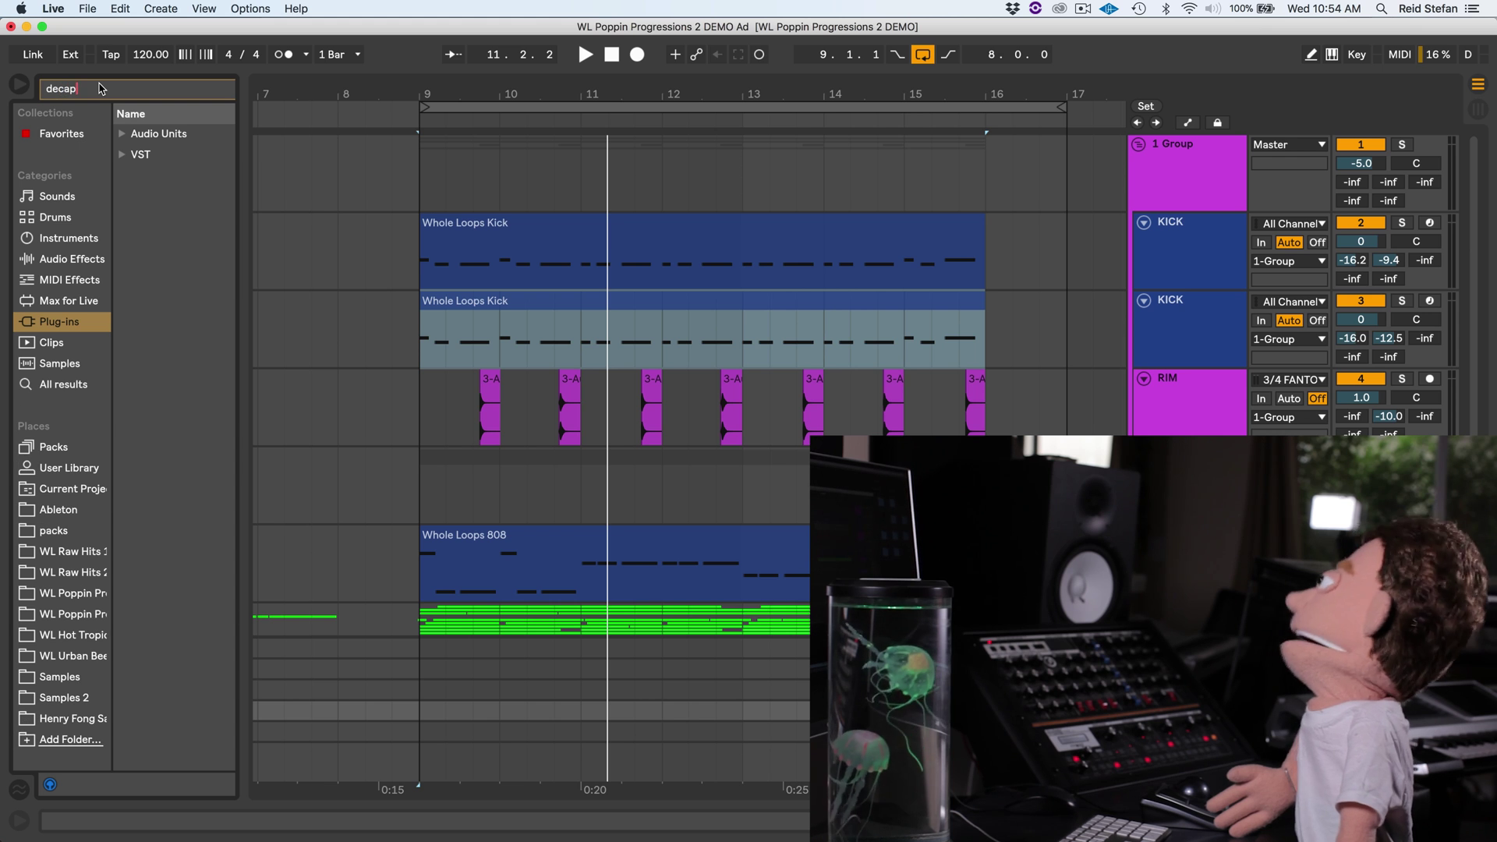
left_click(144, 158)
left_click(165, 177)
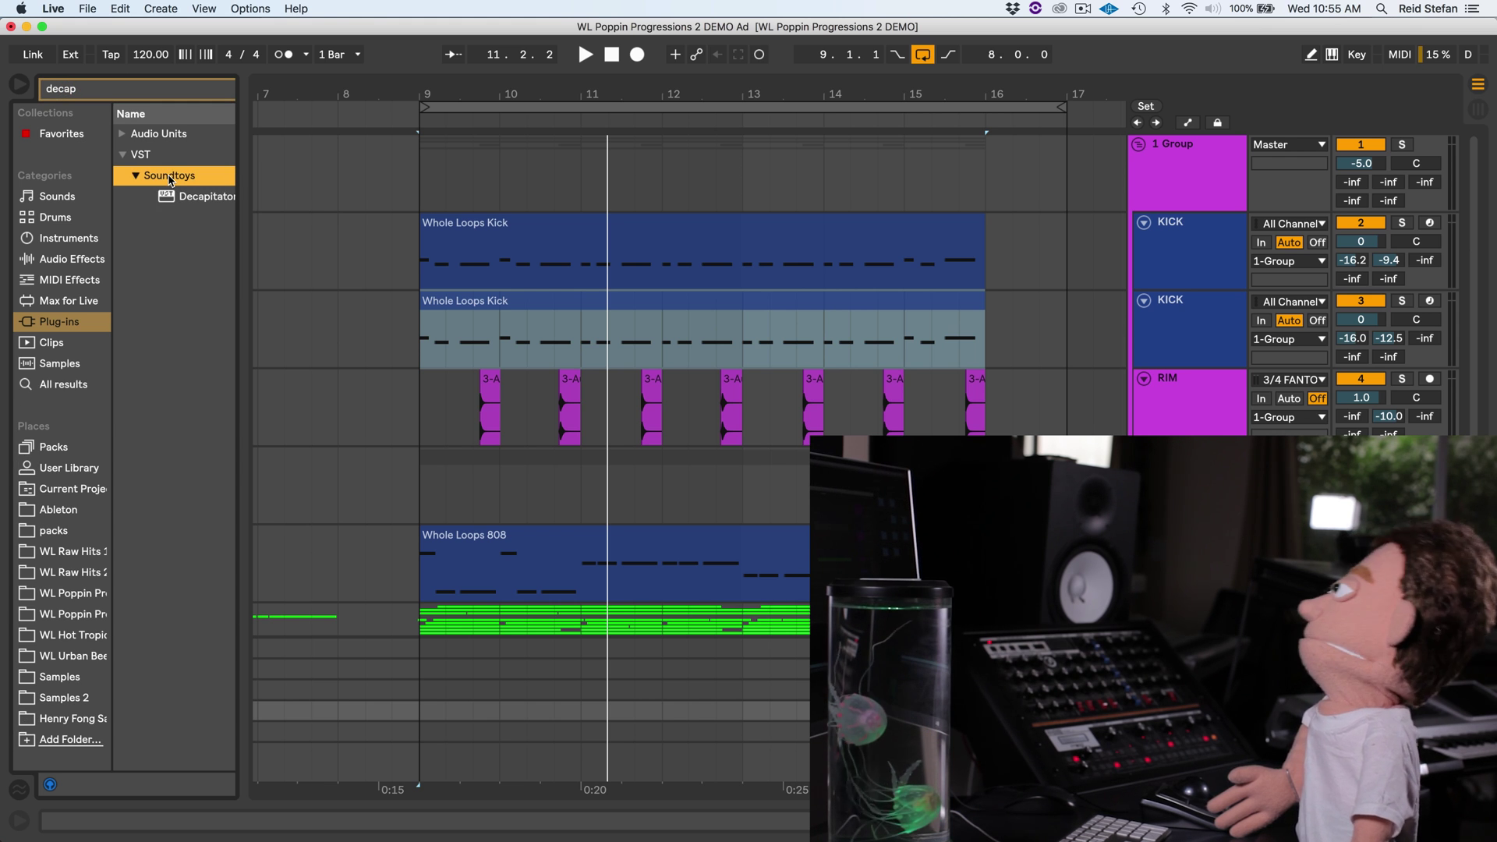
left_click(174, 197)
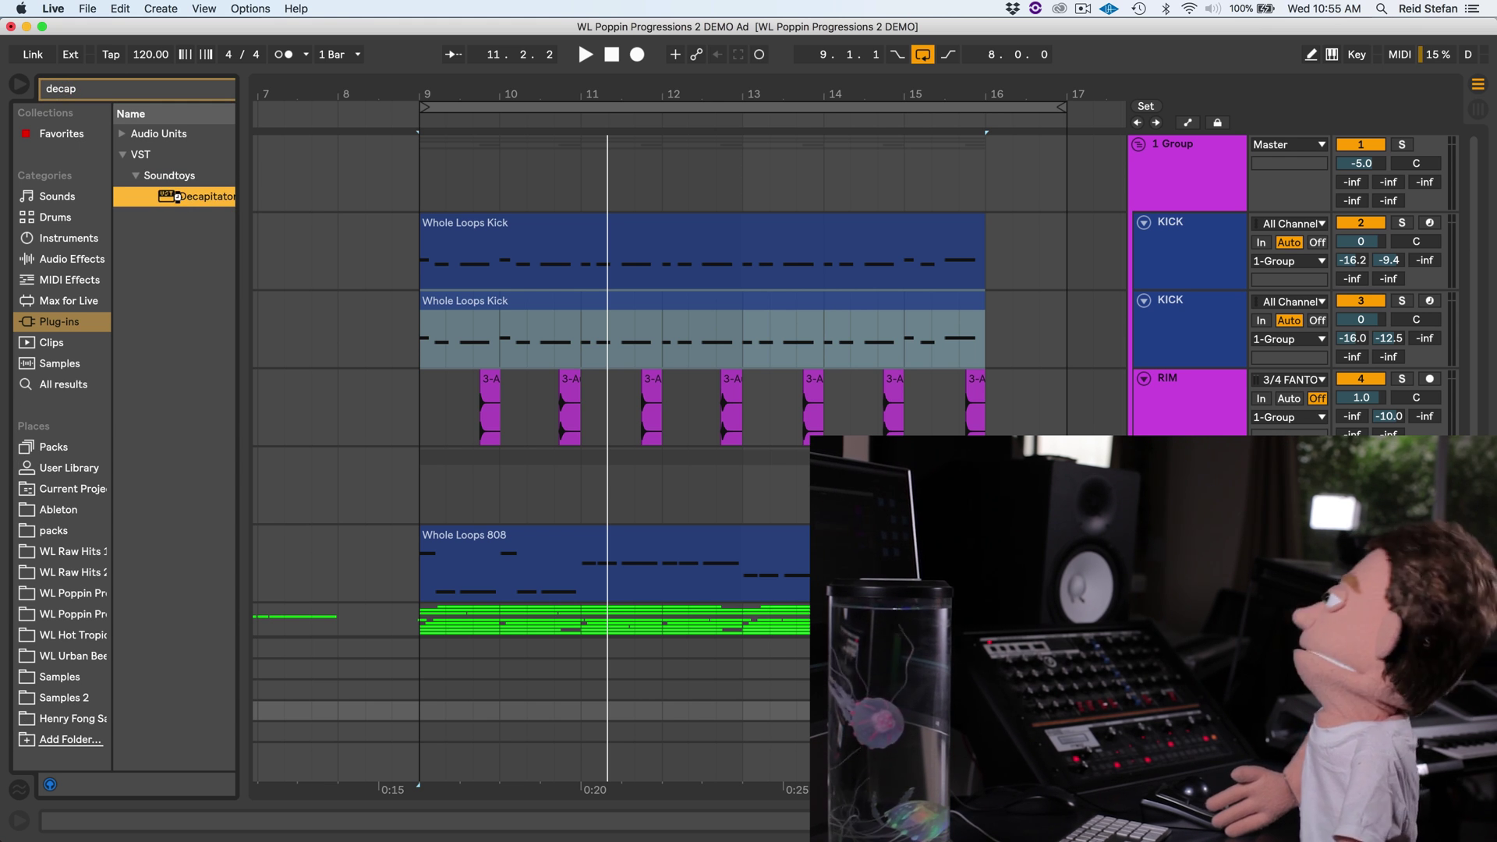
- Load Decapitator on return D, settle on style E, and send the second KICK to it at -10 dB
double_click(176, 196)
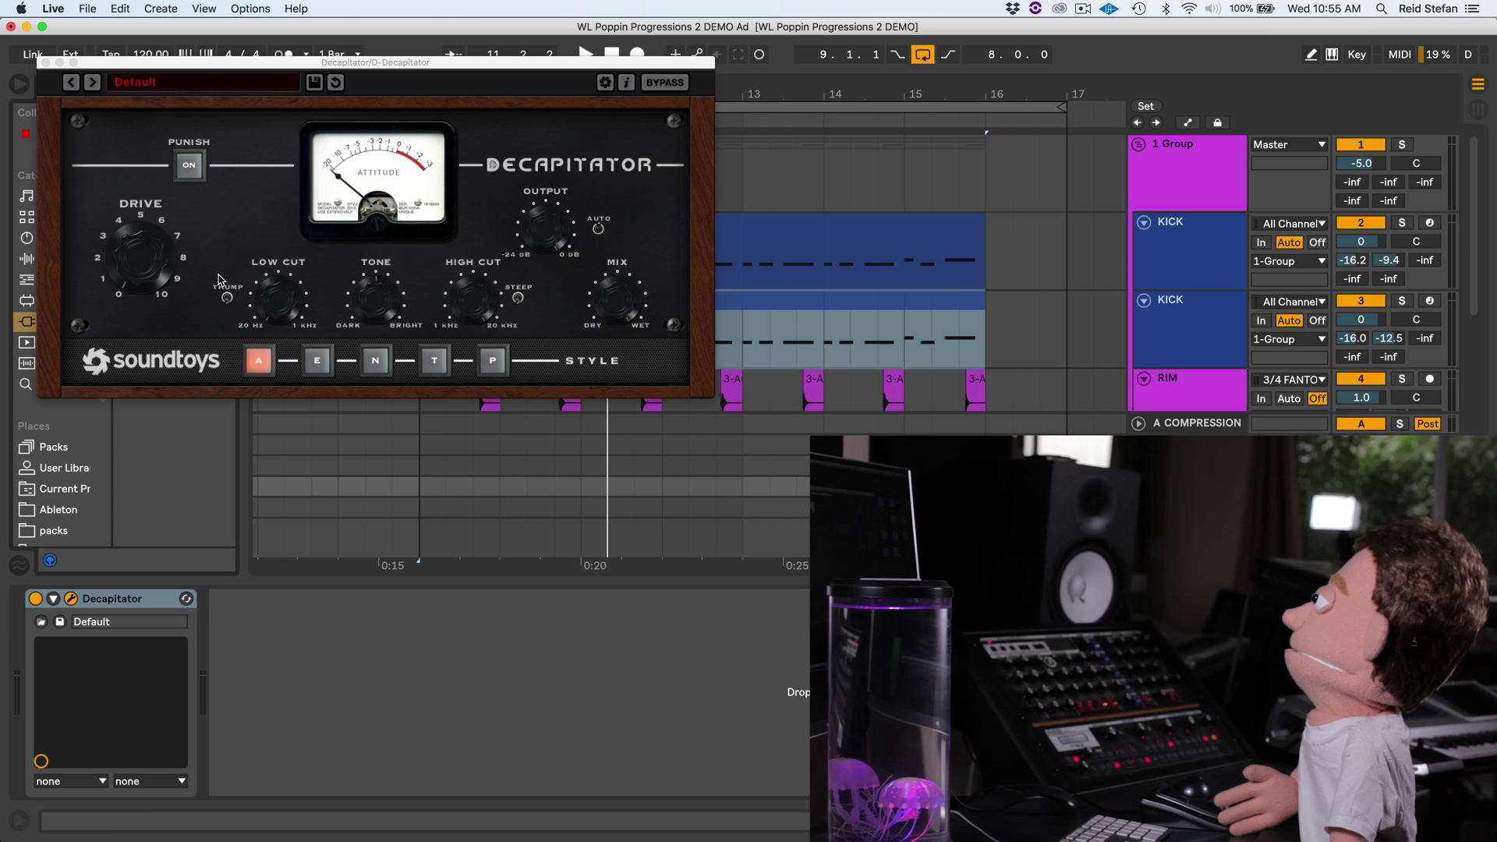
left_click(333, 370)
left_click(379, 368)
left_click(434, 370)
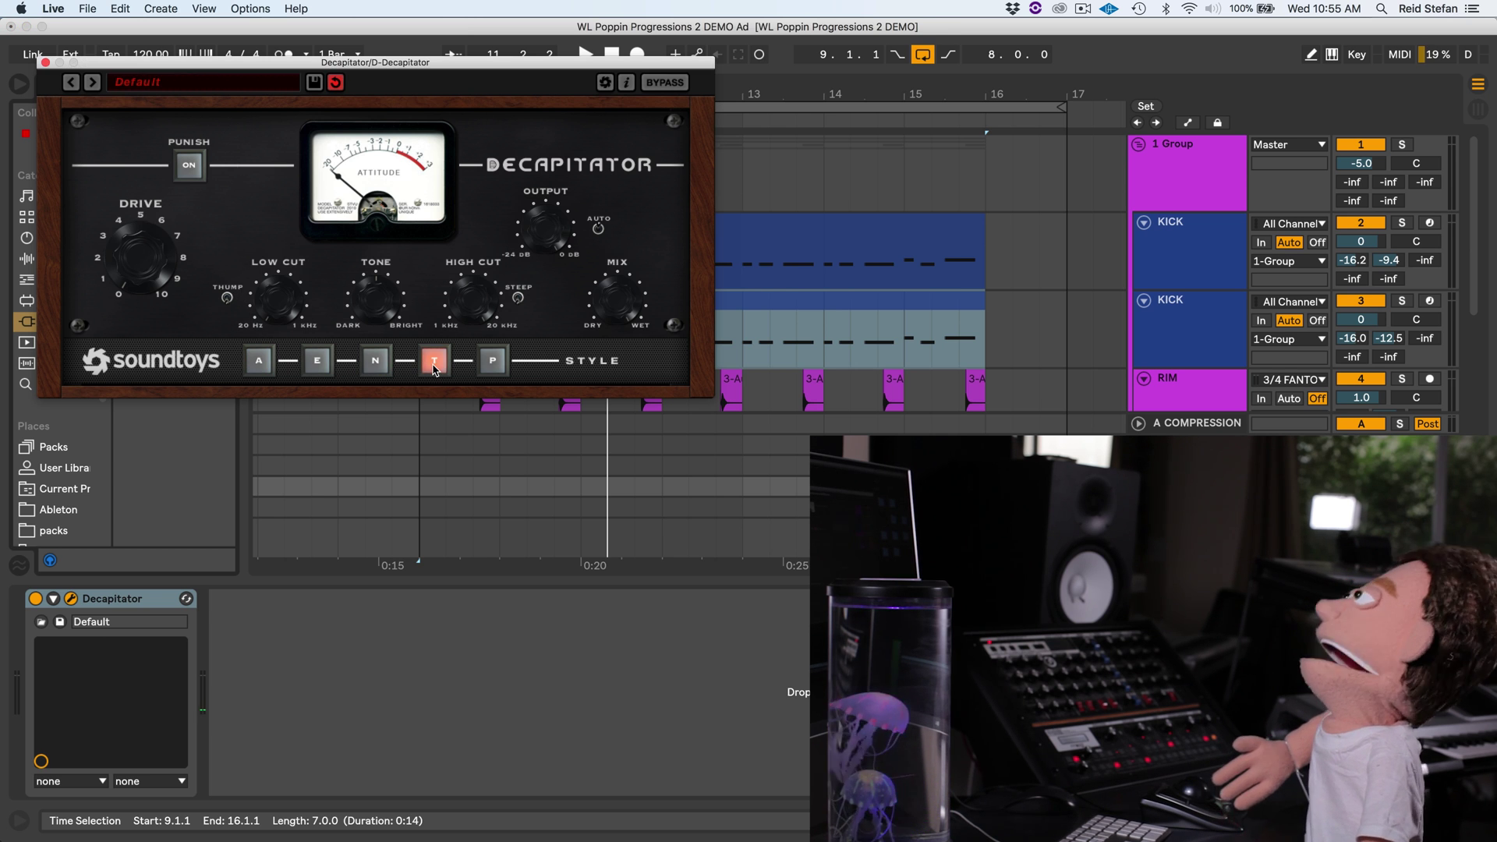
left_click(497, 370)
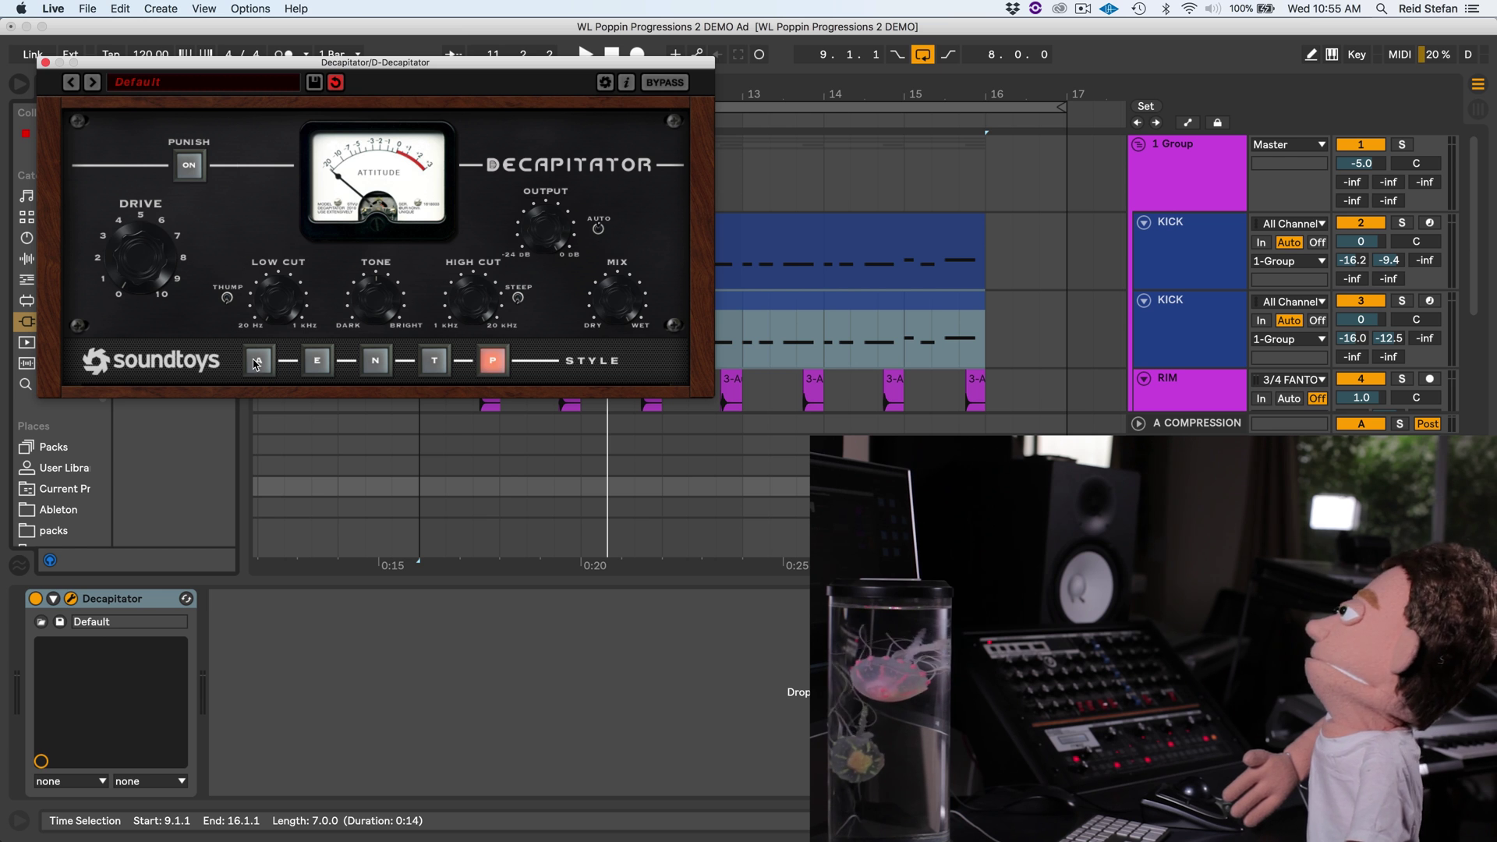
left_click(256, 362)
left_click(314, 363)
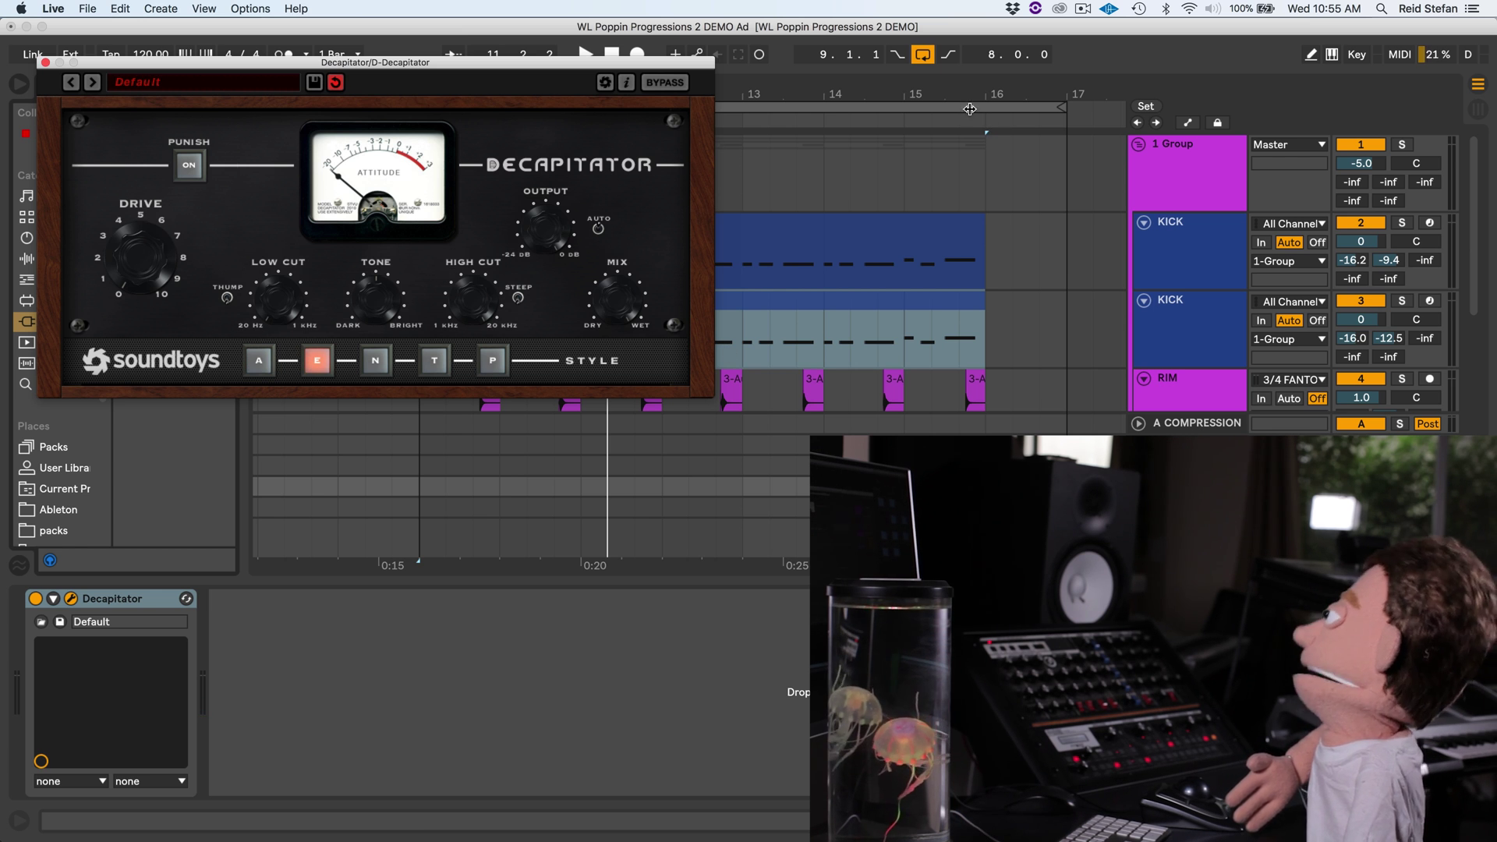
left_click_drag(921, 90, 893, 195)
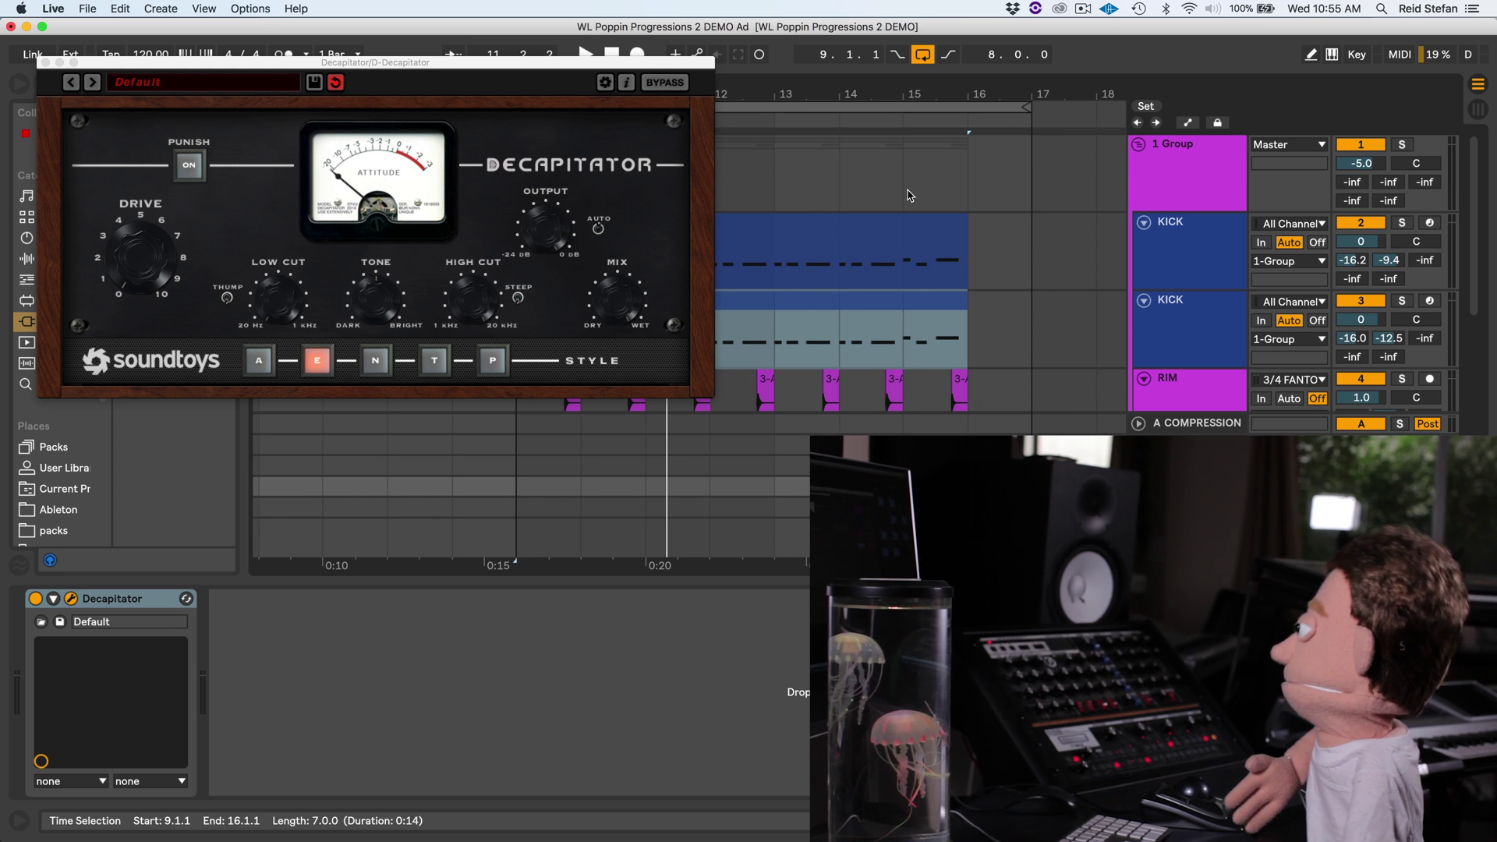
left_click_drag(1351, 356, 1352, 351)
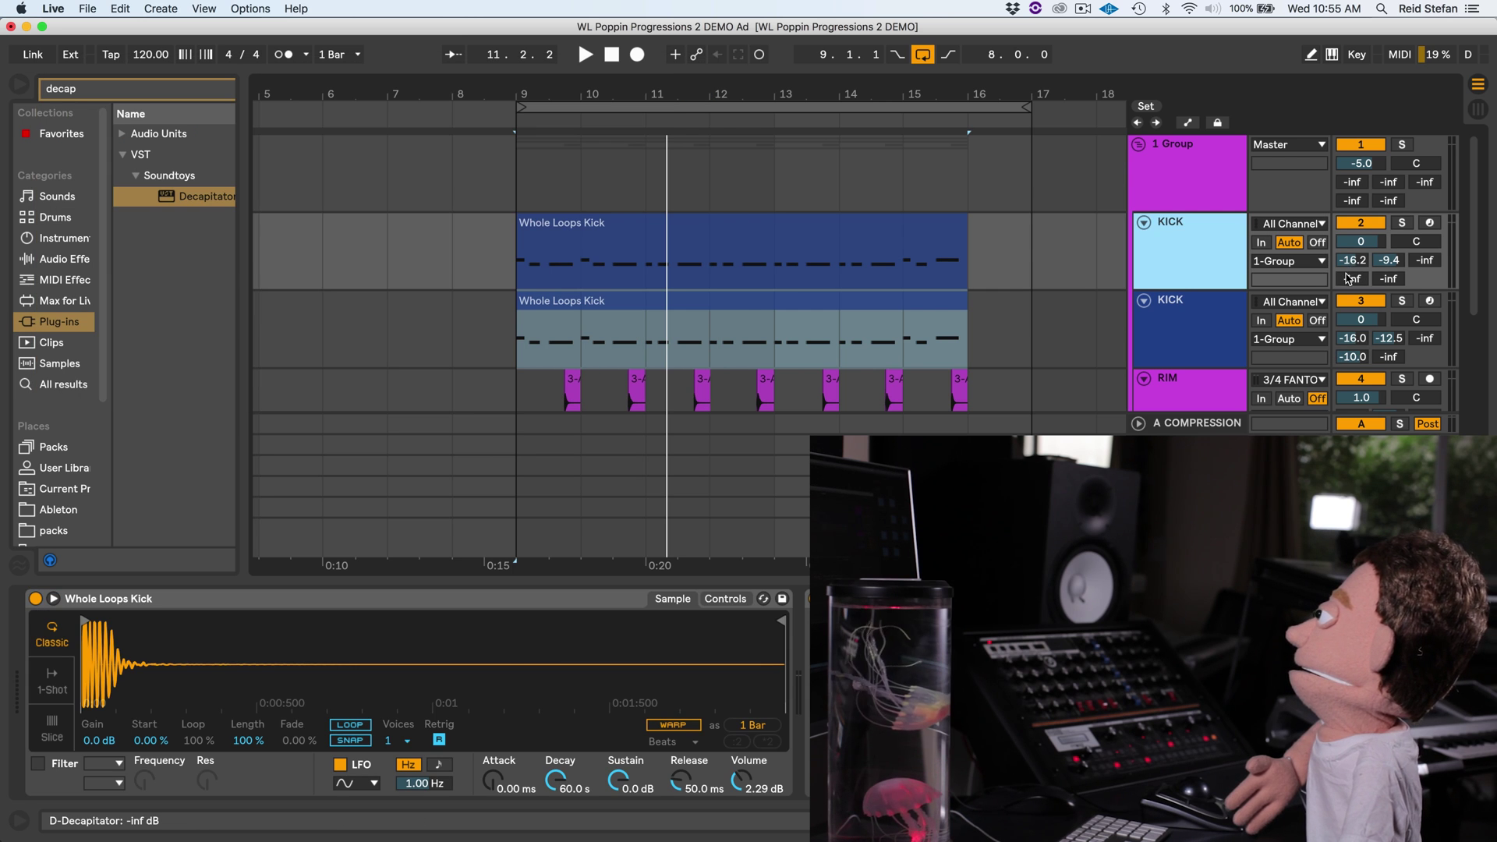
- Close the Decapitator window, scroll the mixer down to the returns, and play then stop the loop
left_click(1351, 278)
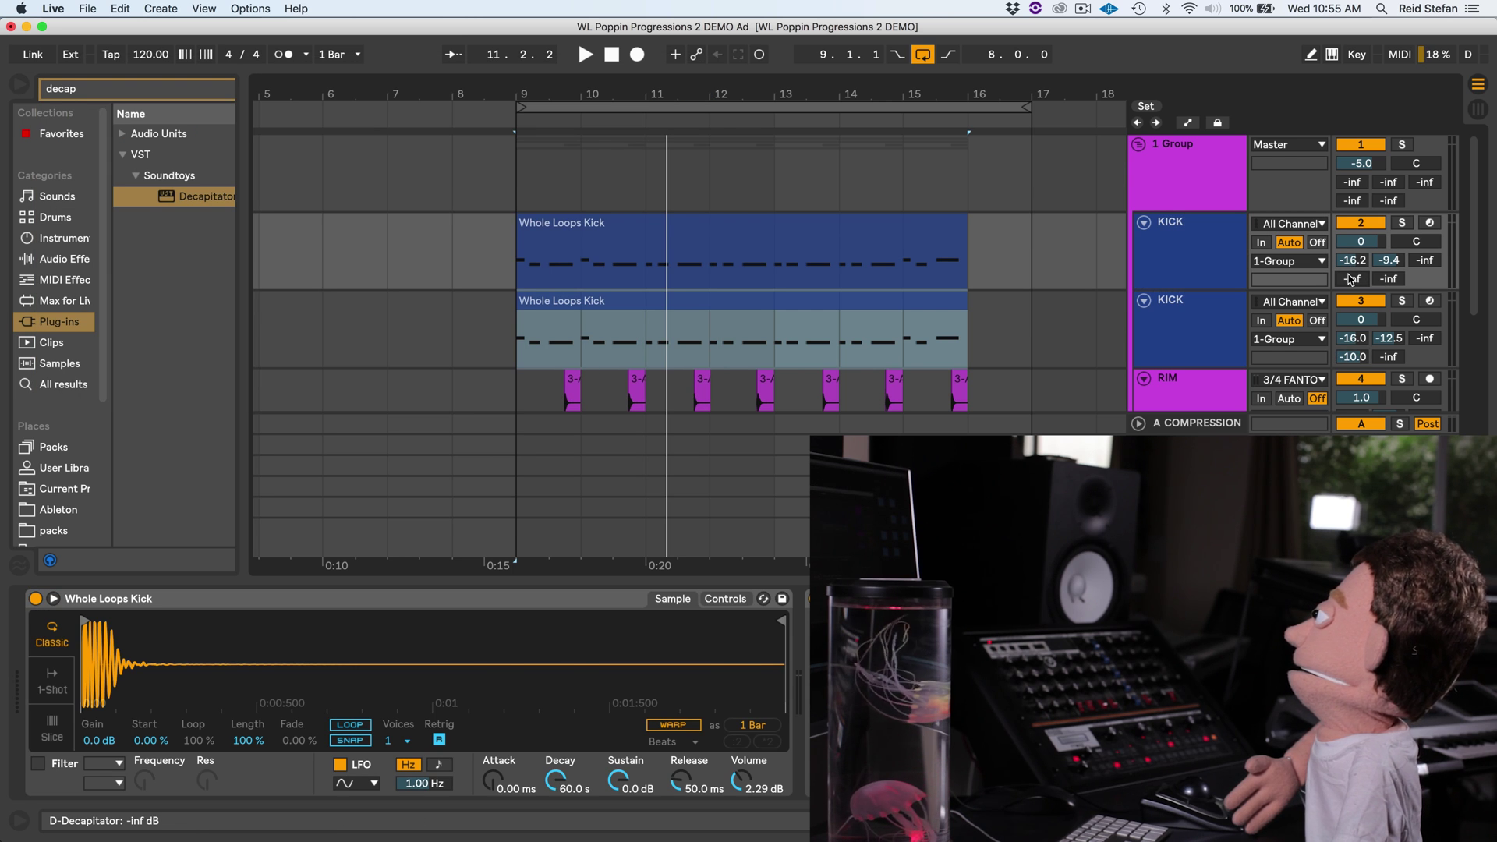
scroll(1351, 278, "down", 5)
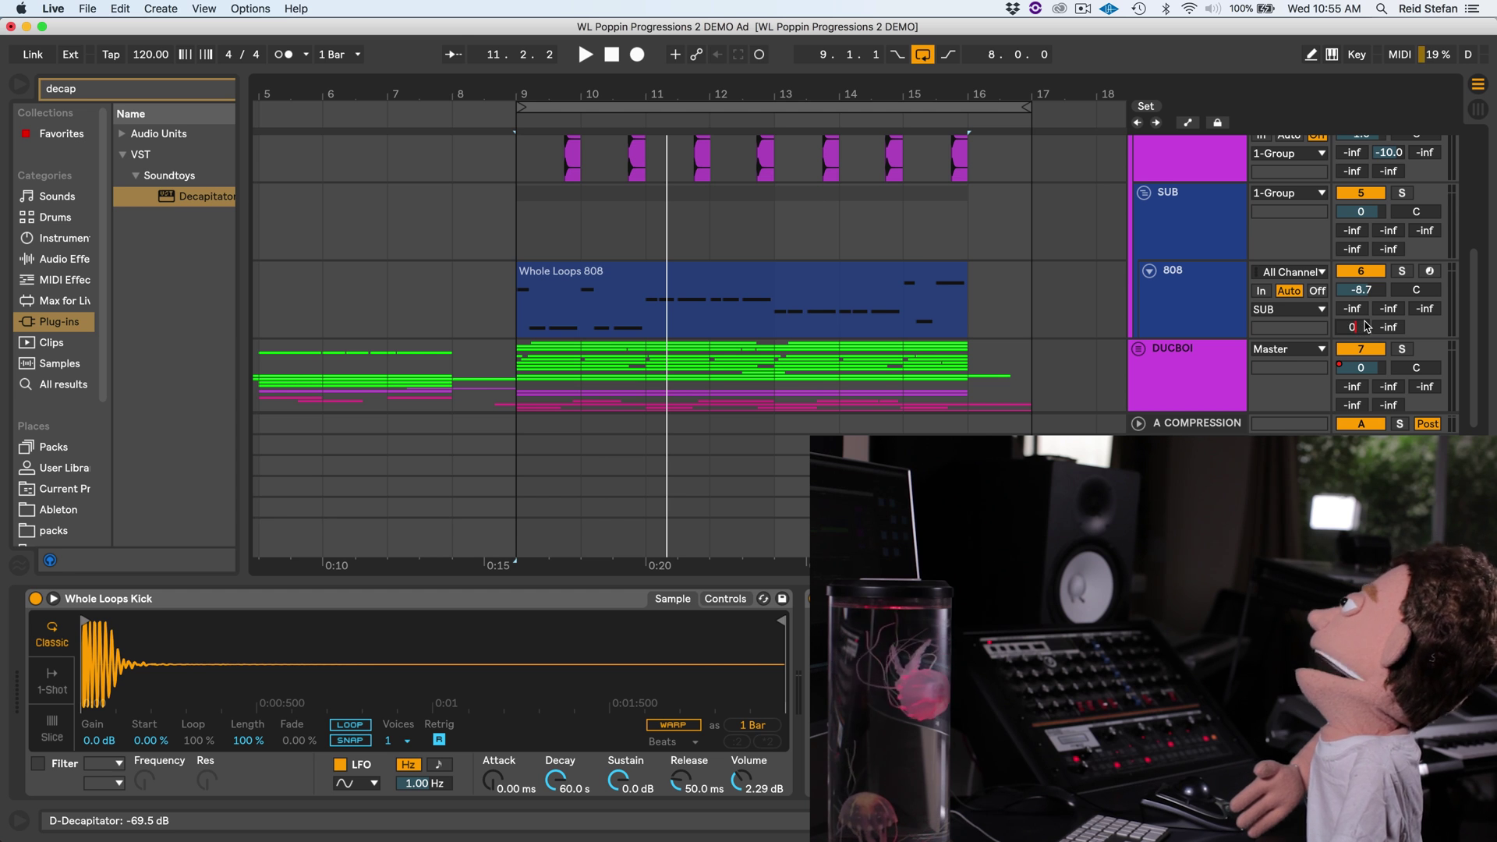
key("space")
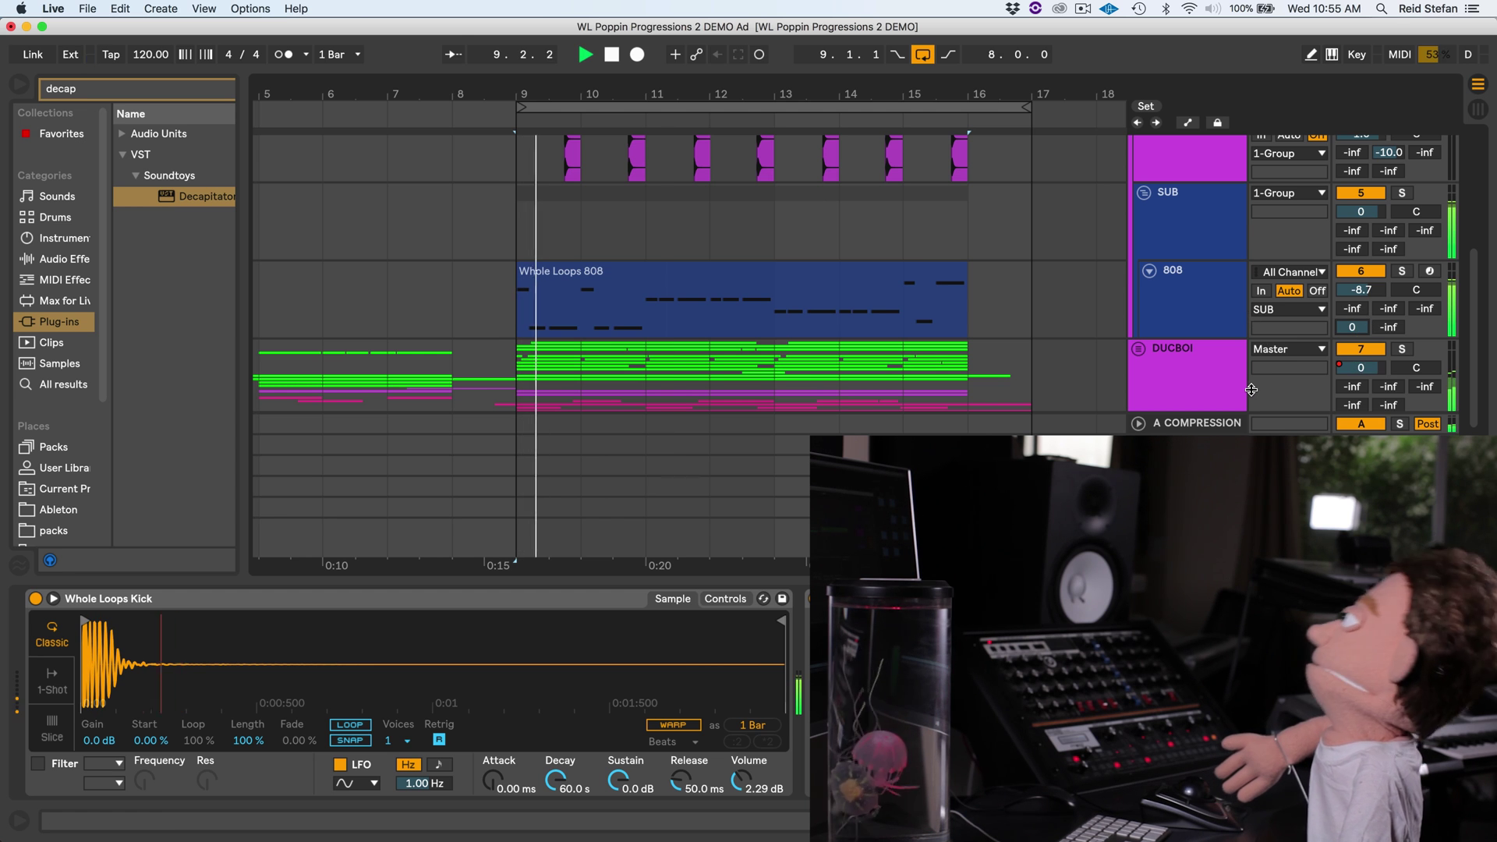
key("space")
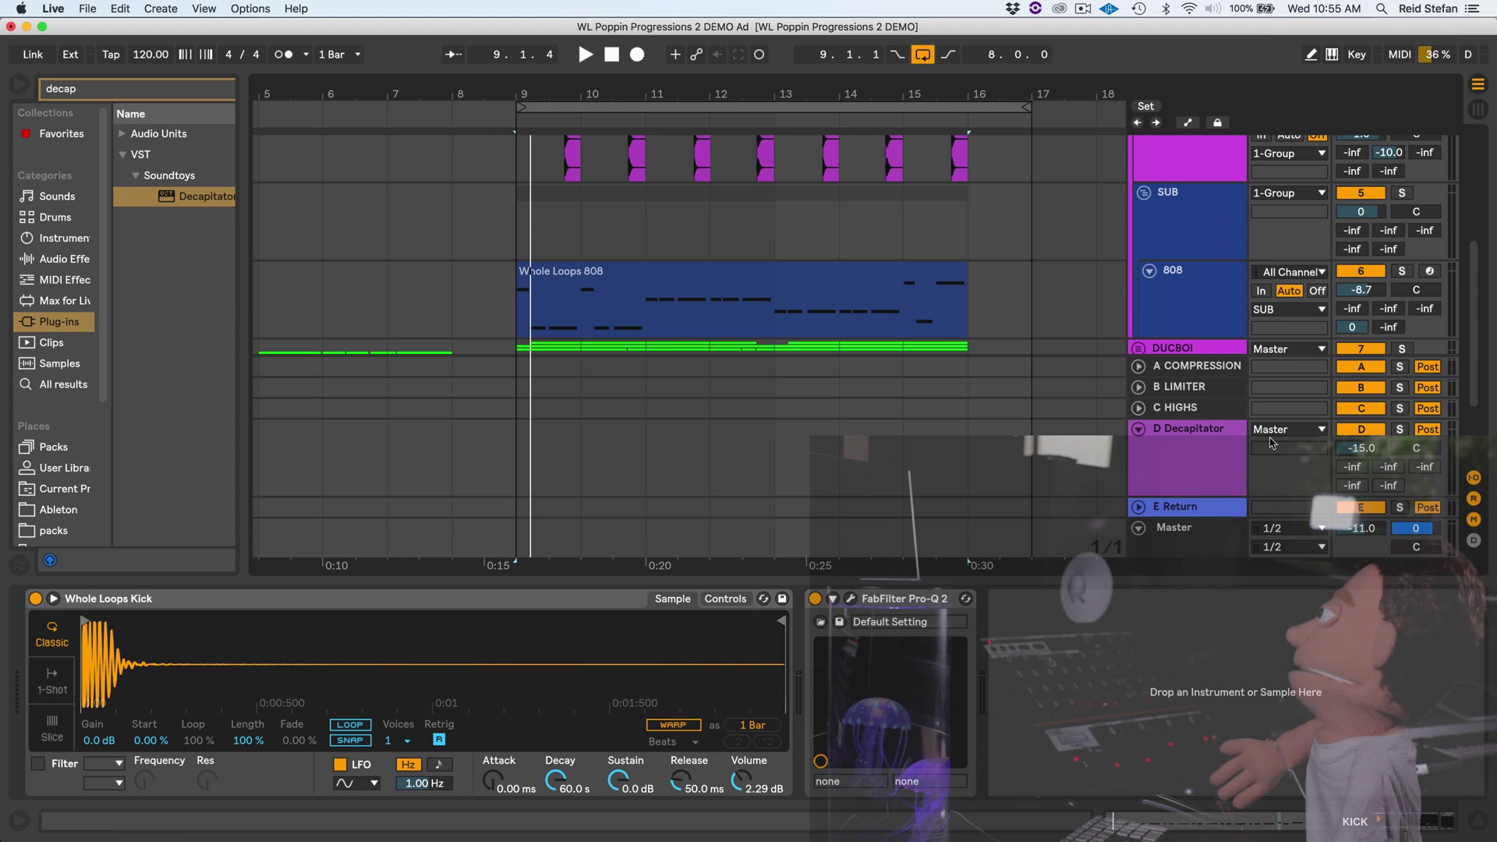
- Open the D return's Decapitator window, start the loop, and solo the Decapitator return
left_click(1190, 451)
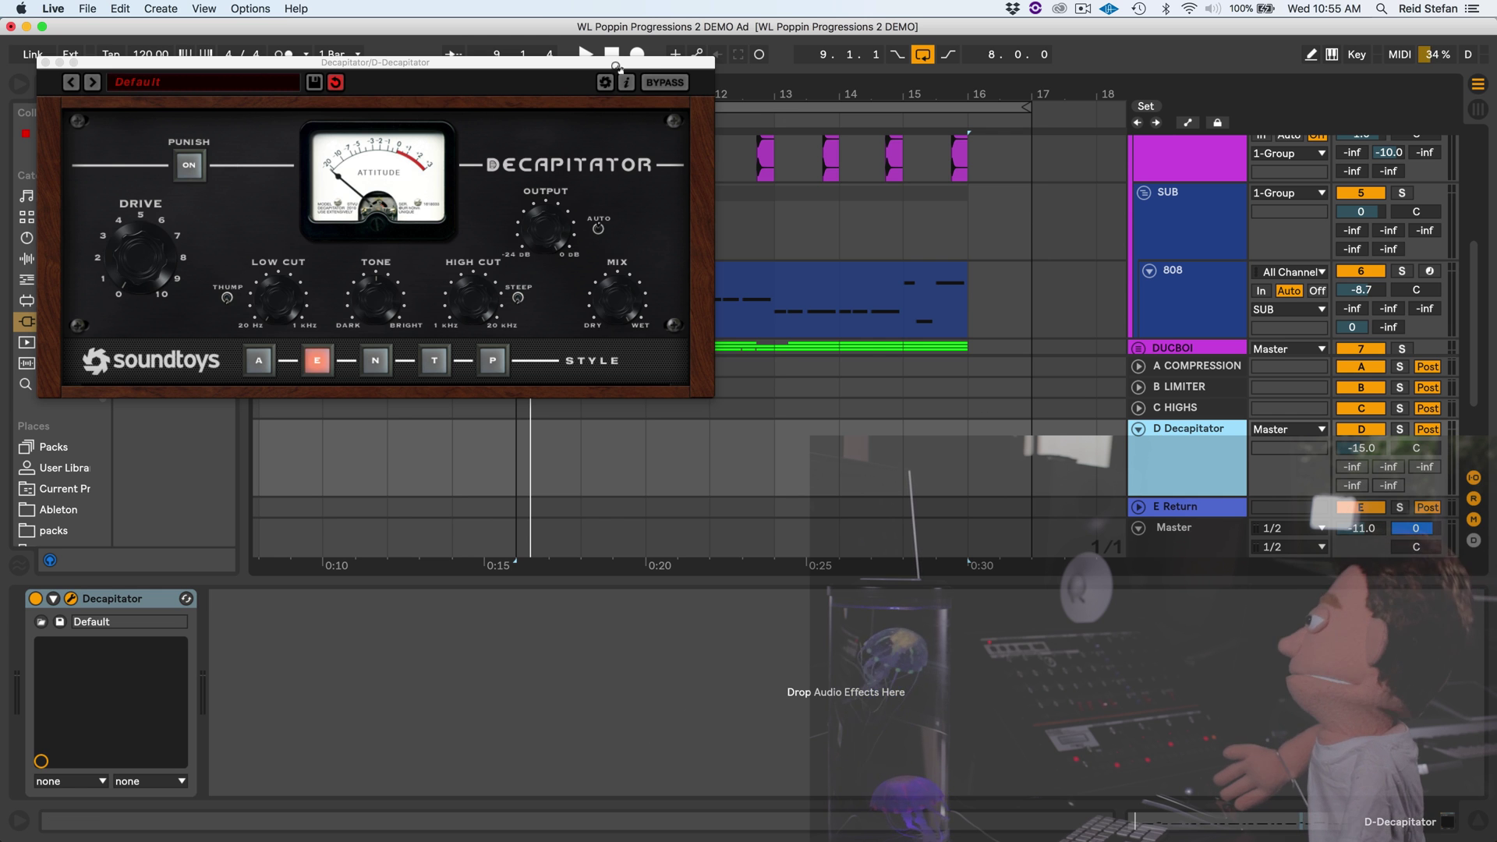
left_click_drag(572, 64, 1081, 474)
key("space")
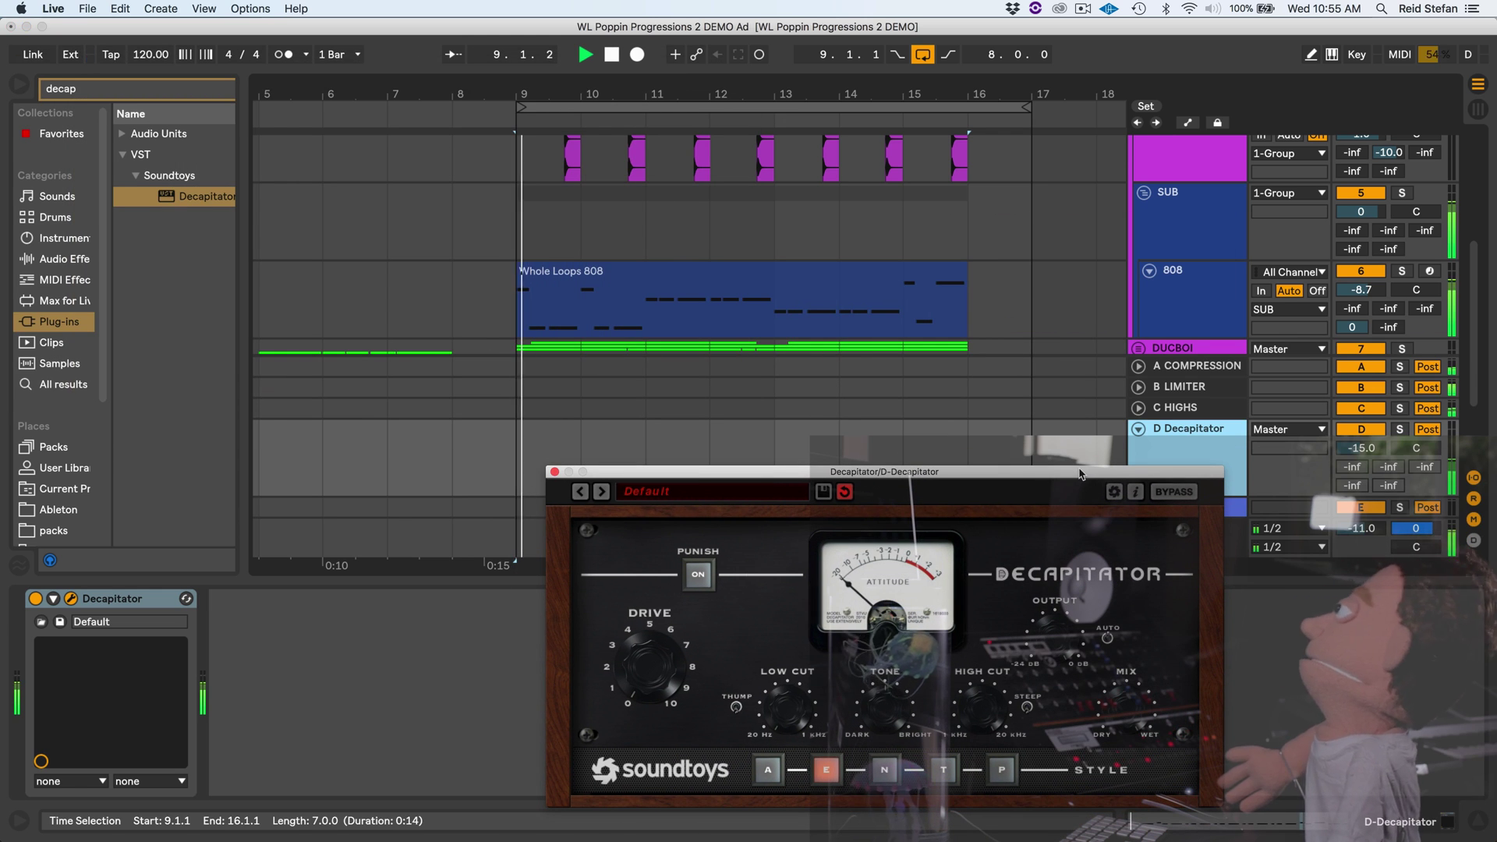
left_click(1399, 429)
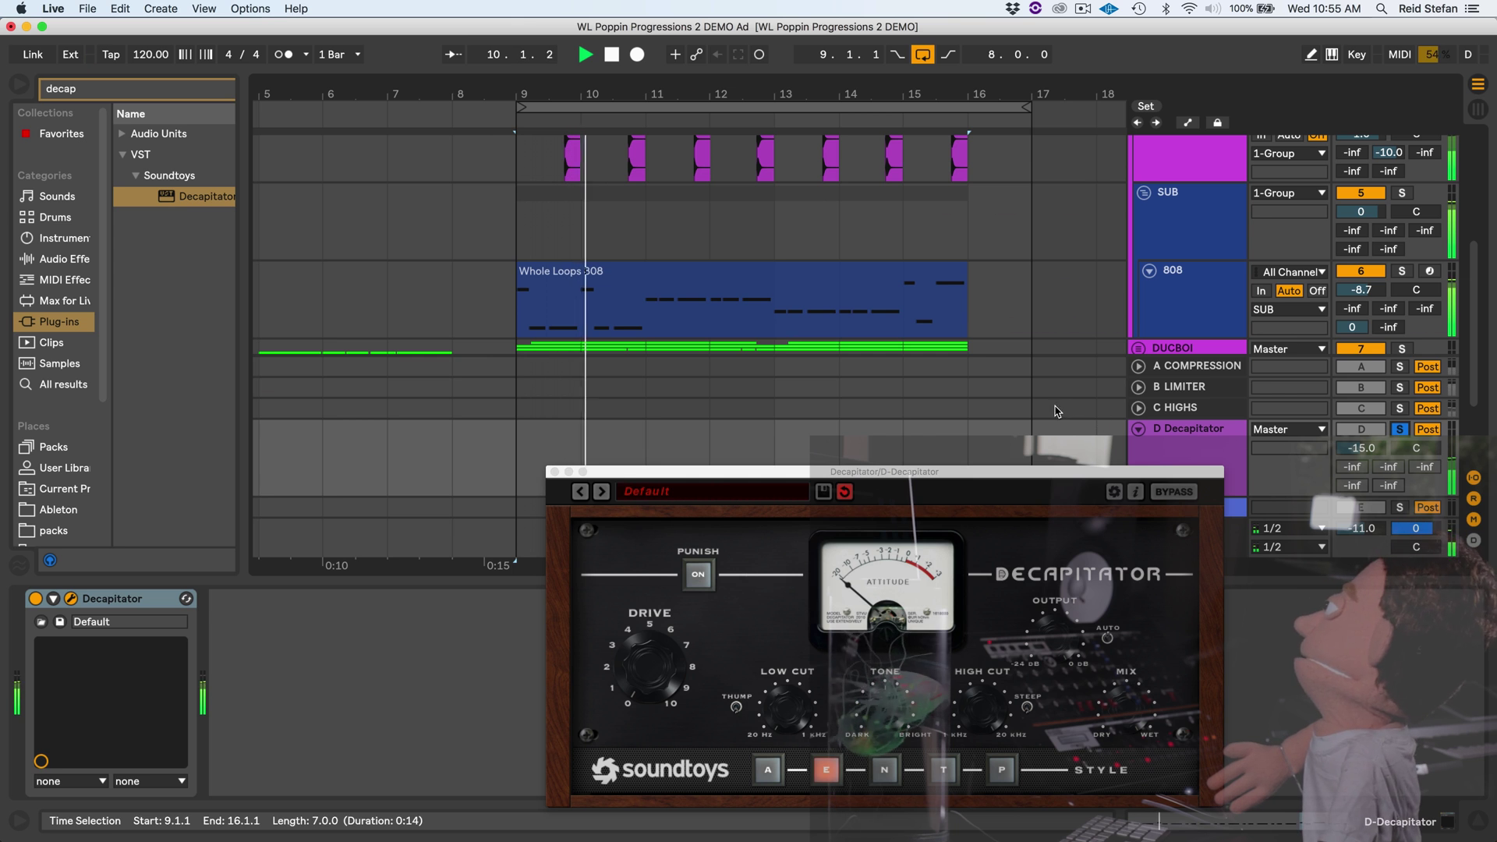
left_click_drag(1146, 473, 1144, 384)
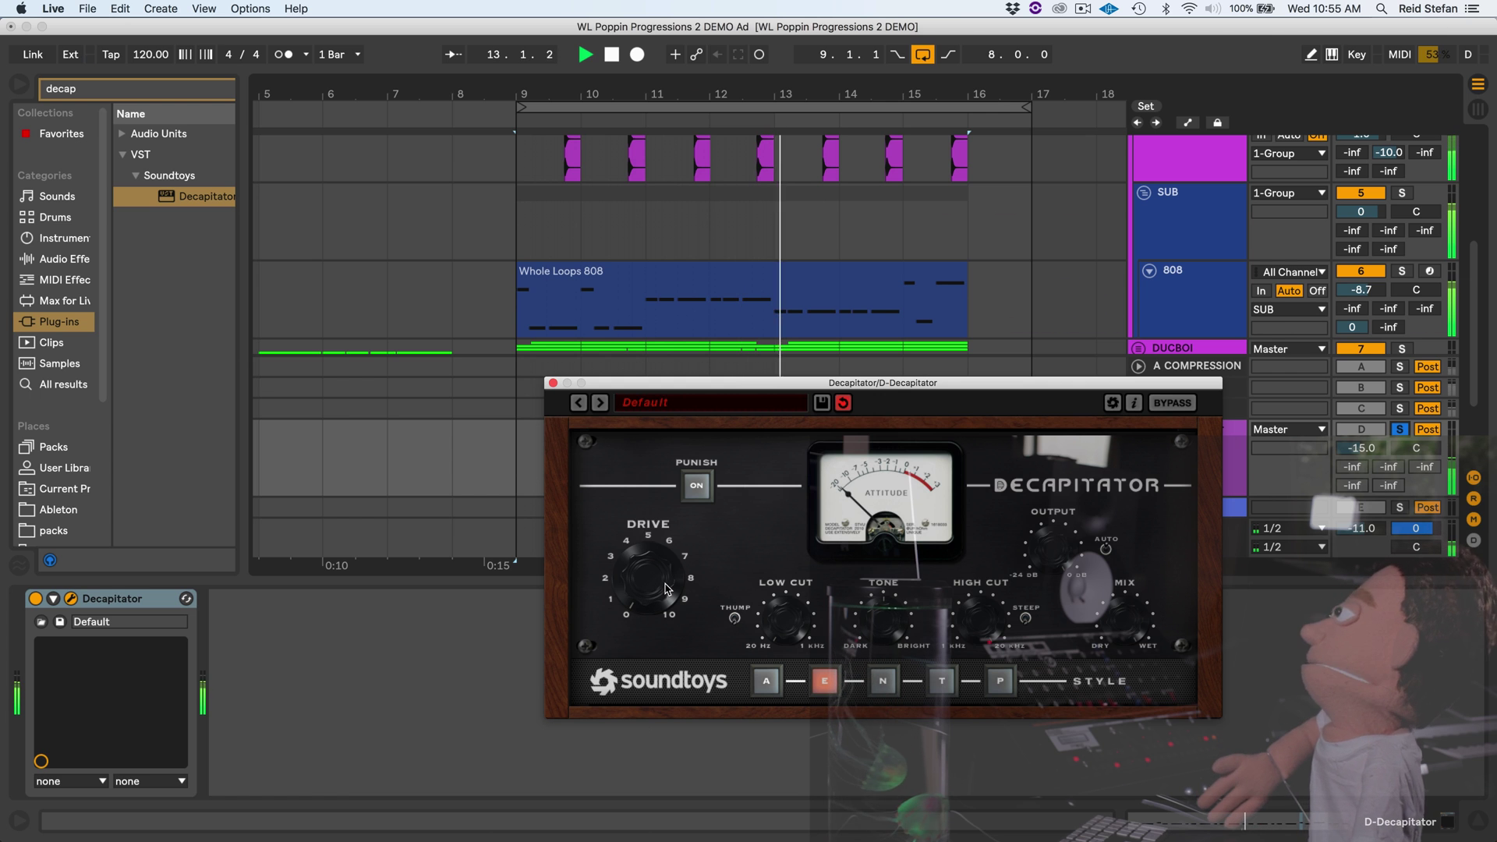
- Turn Decapitator's Drive up to about 7 and switch on Punish while replaying the loop
left_click_drag(667, 584, 675, 499)
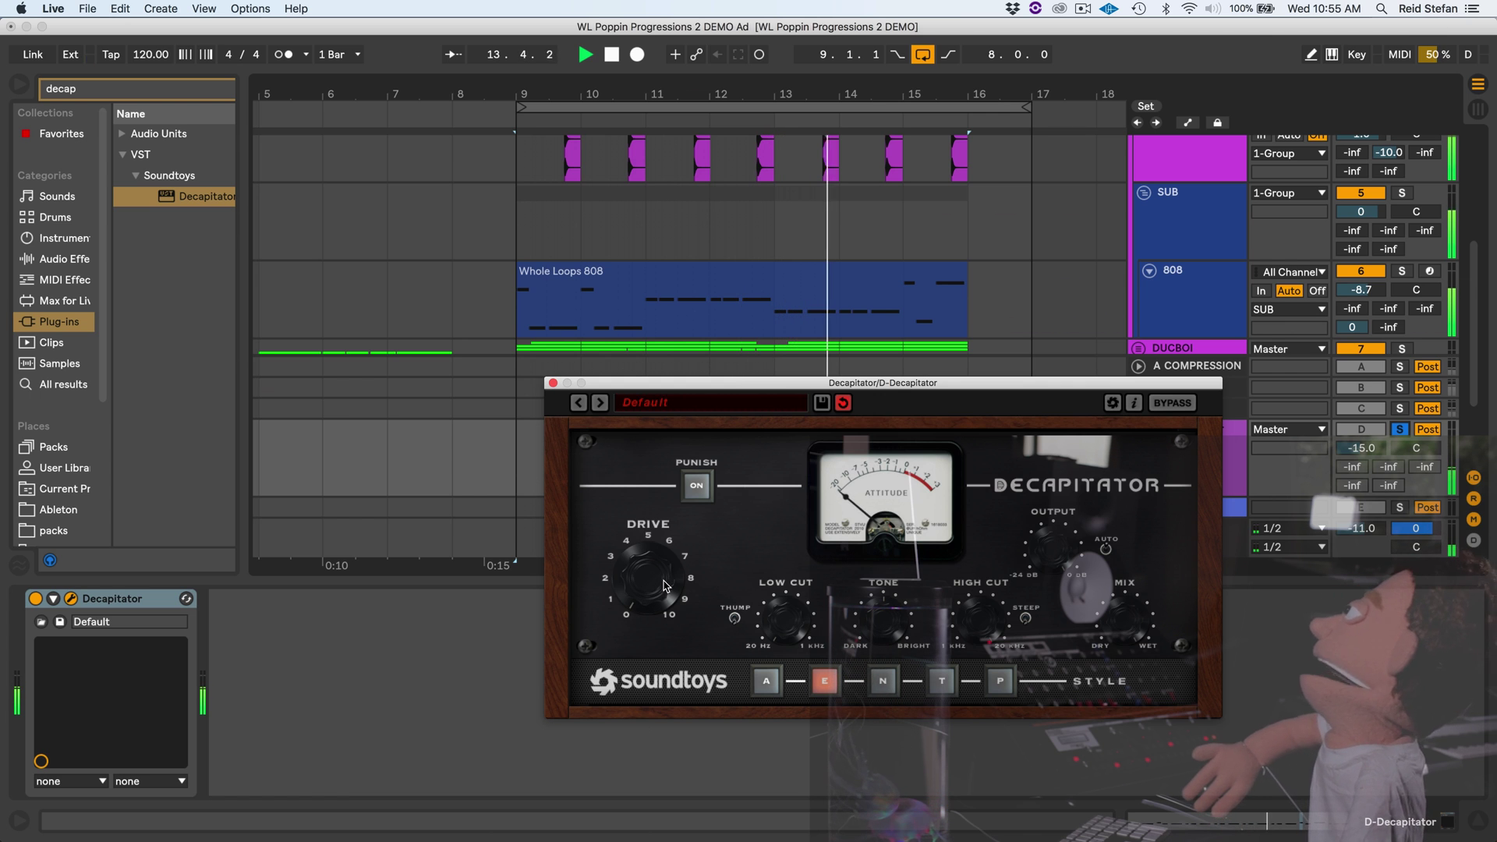
left_click(697, 483)
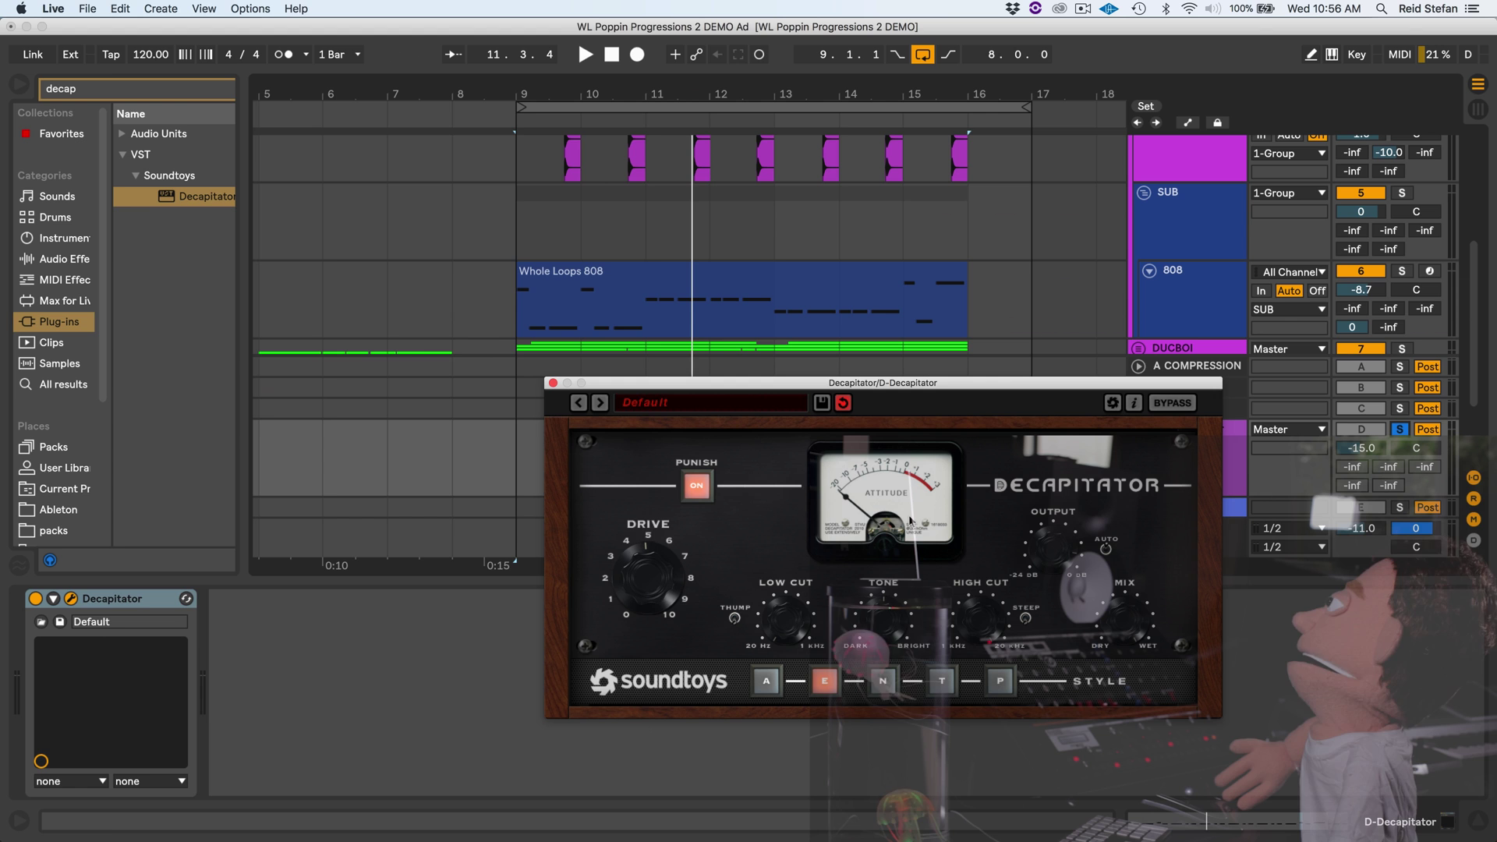
key("space")
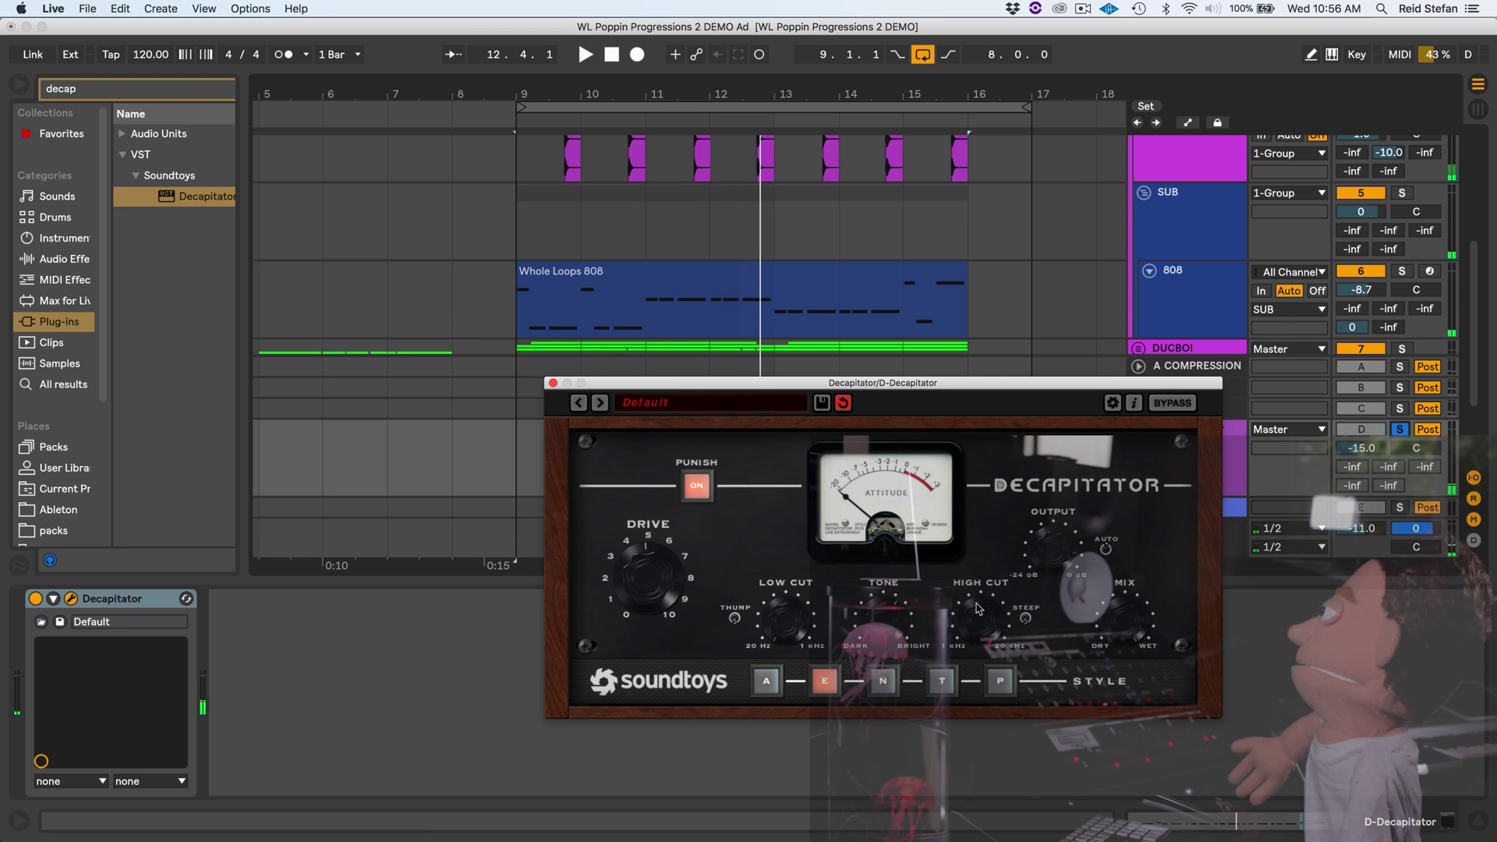
key("space")
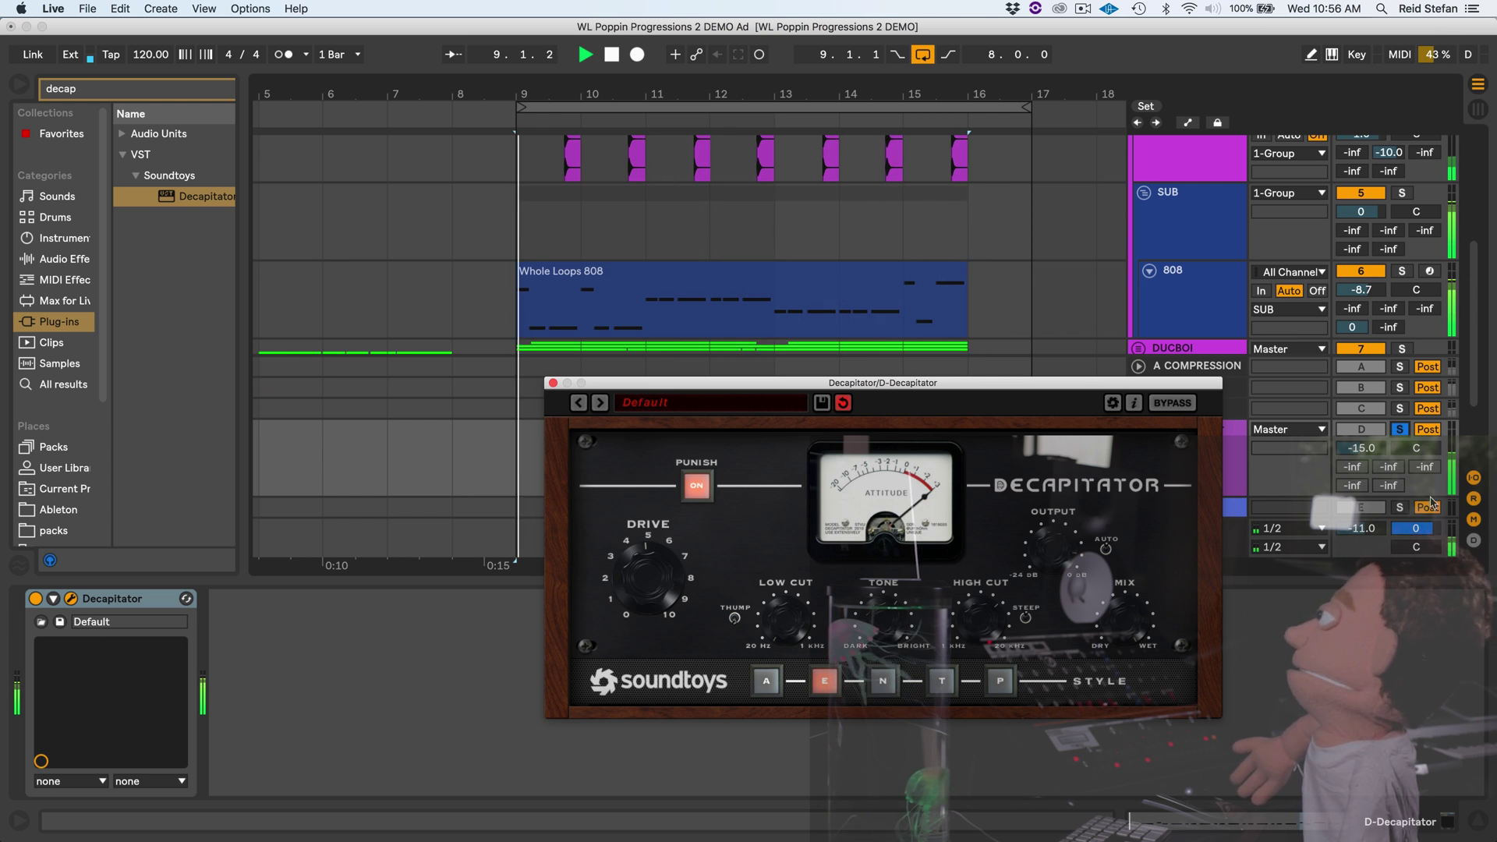
- A/B the distortion by switching return D's Track Activator off and back on during playback
key("space")
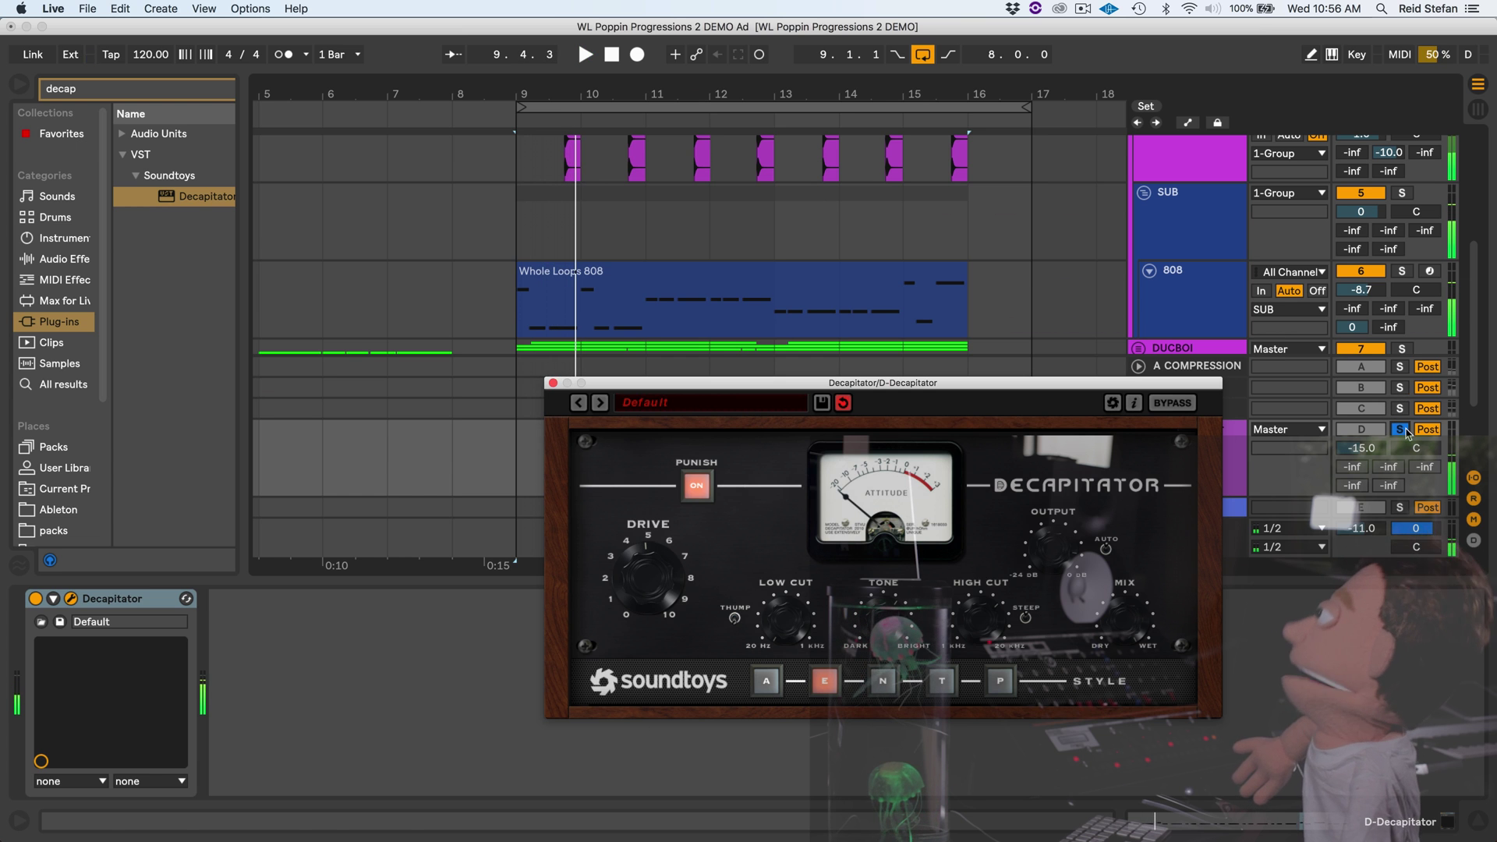
left_click(780, 340)
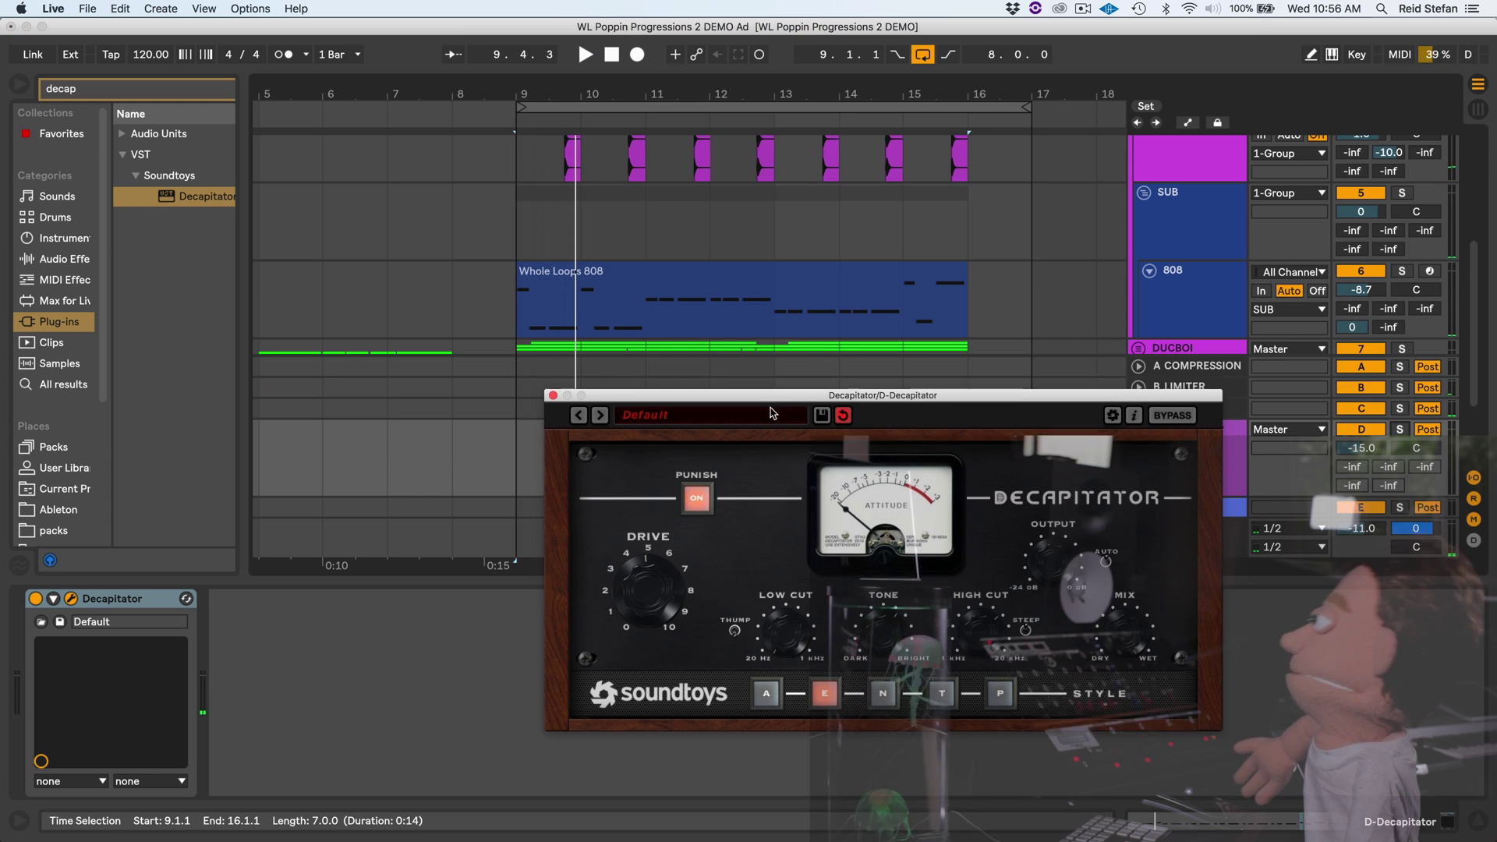
left_click_drag(774, 383, 757, 519)
key("space")
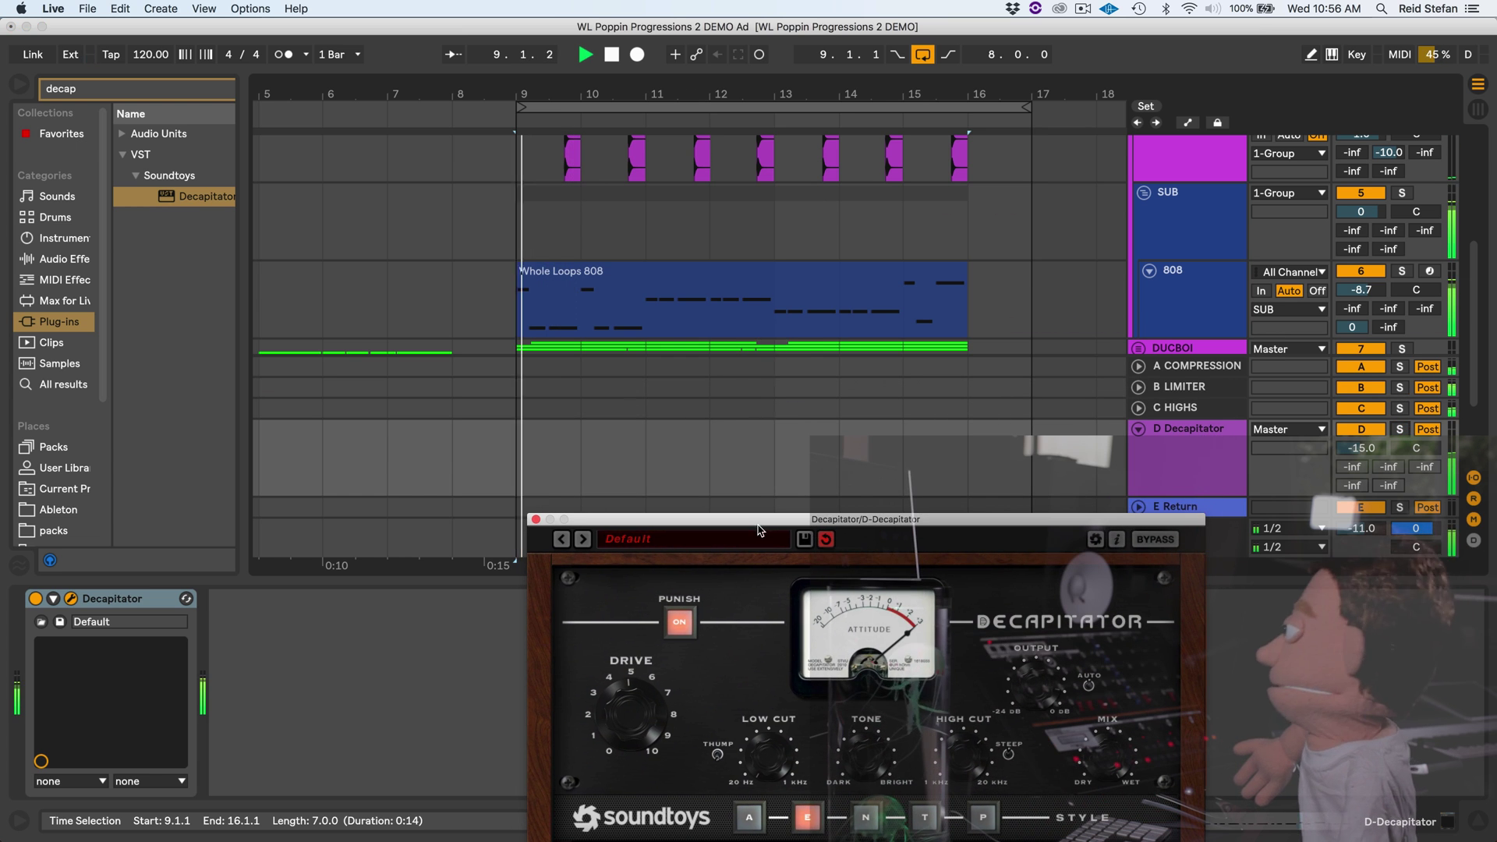
left_click(1375, 431)
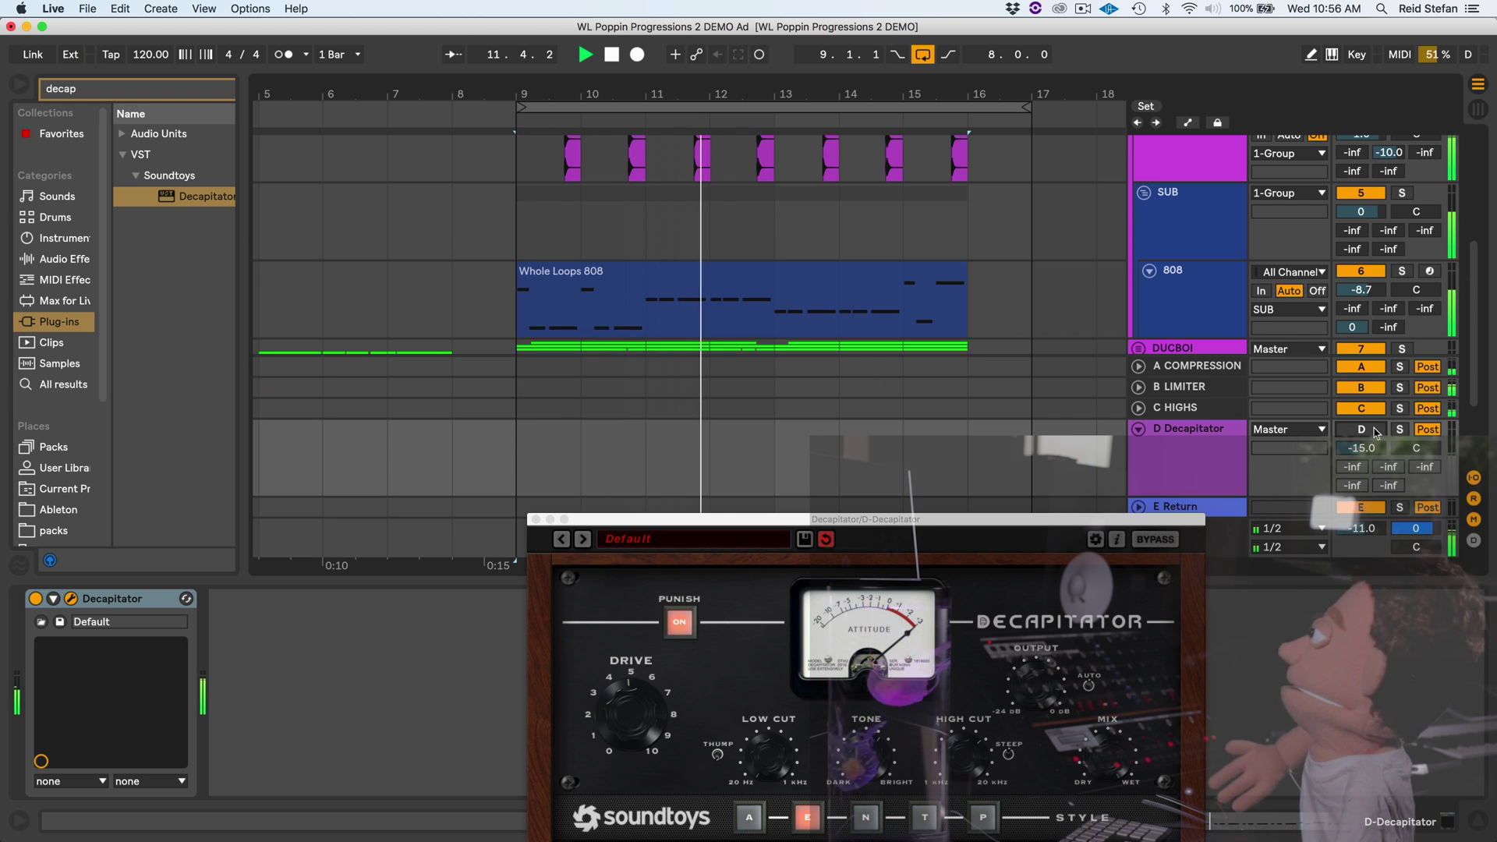
left_click(1376, 432)
left_click(936, 529)
left_click_drag(935, 529, 965, 416)
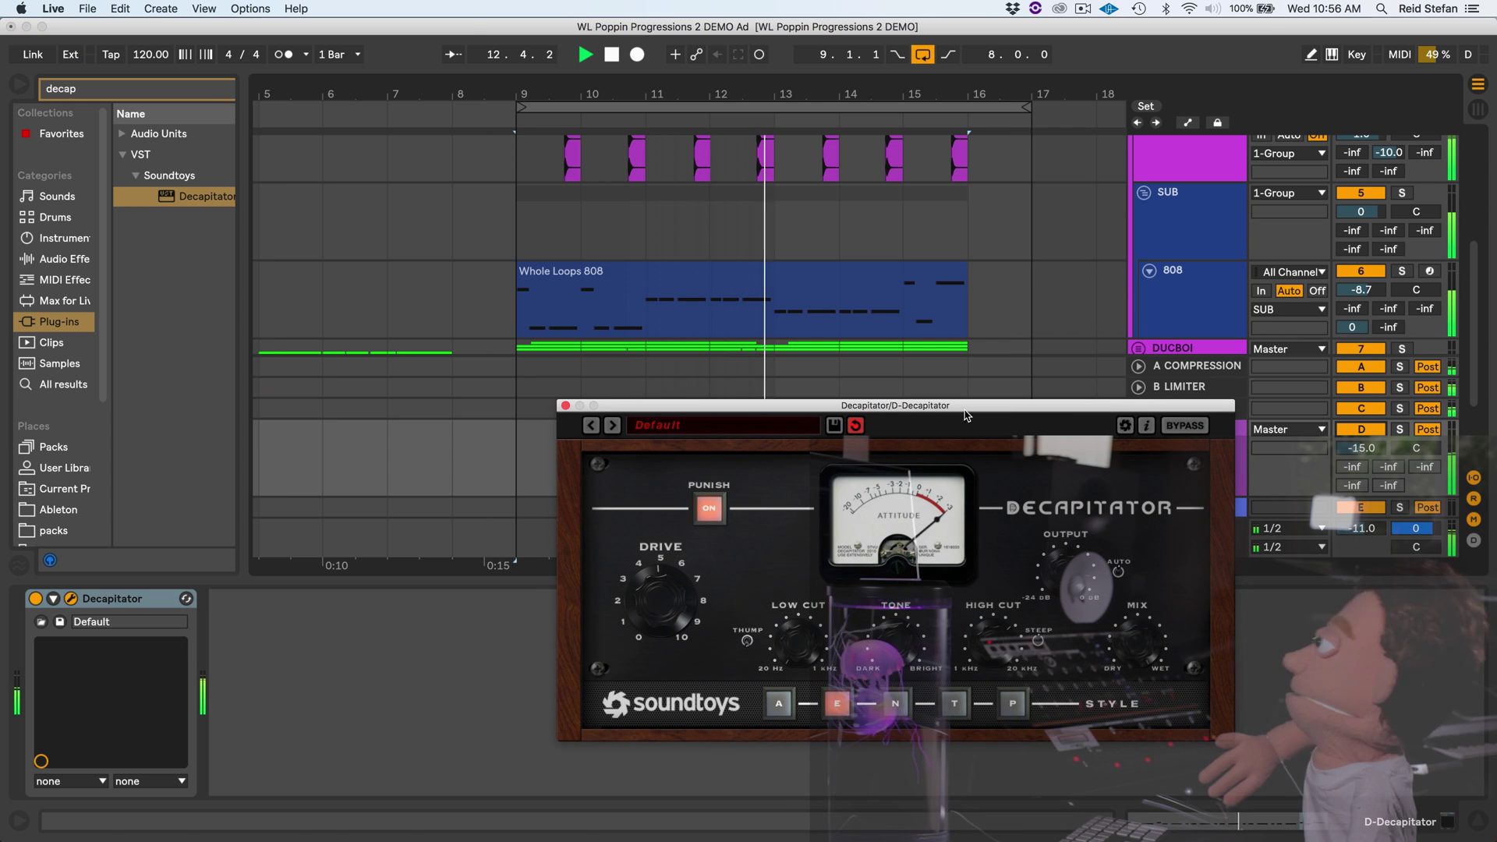
key("space")
key("space")
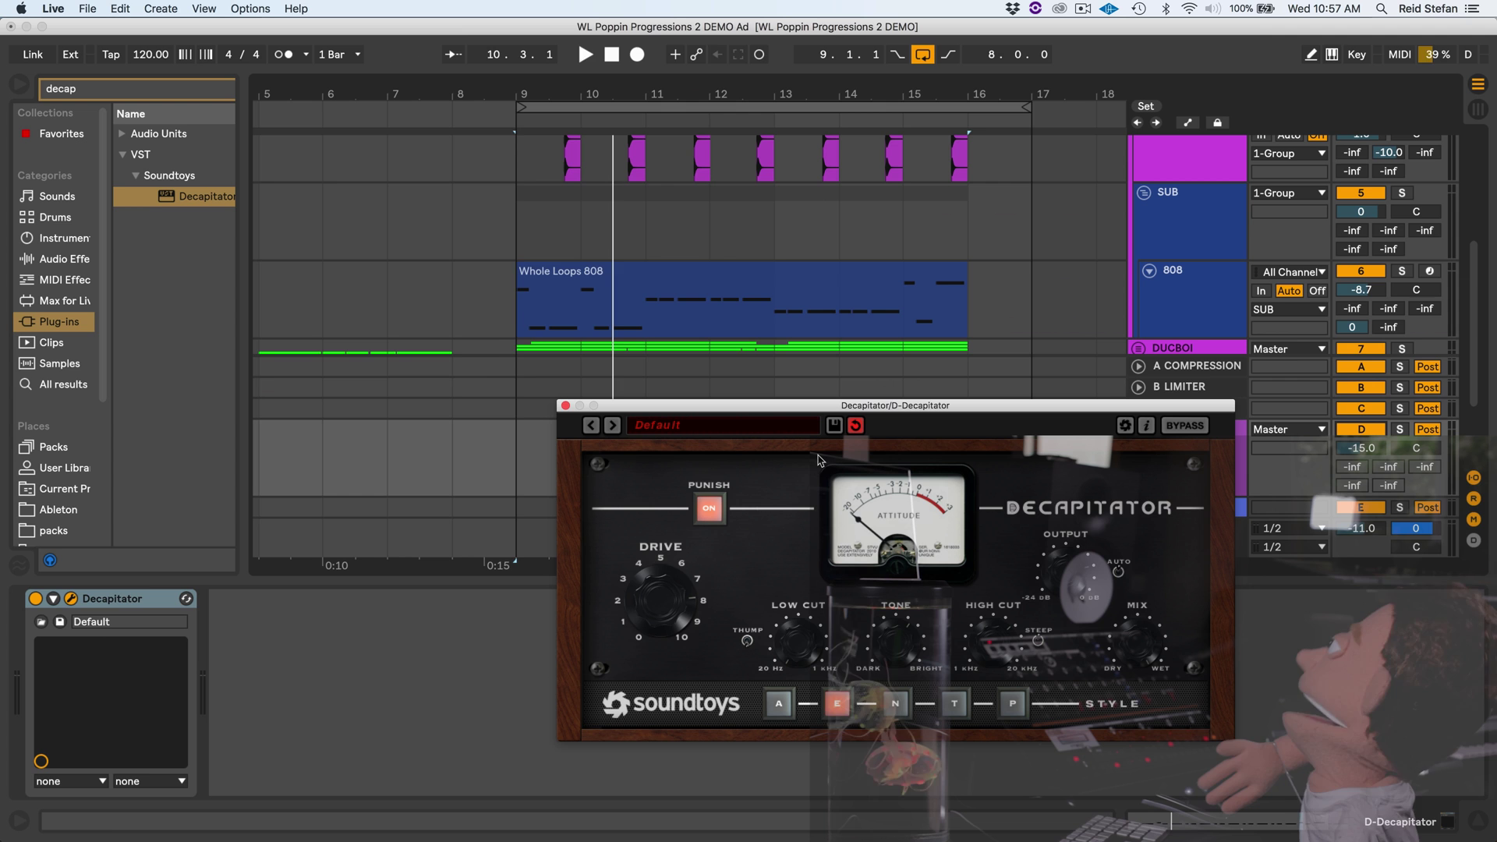
key("space")
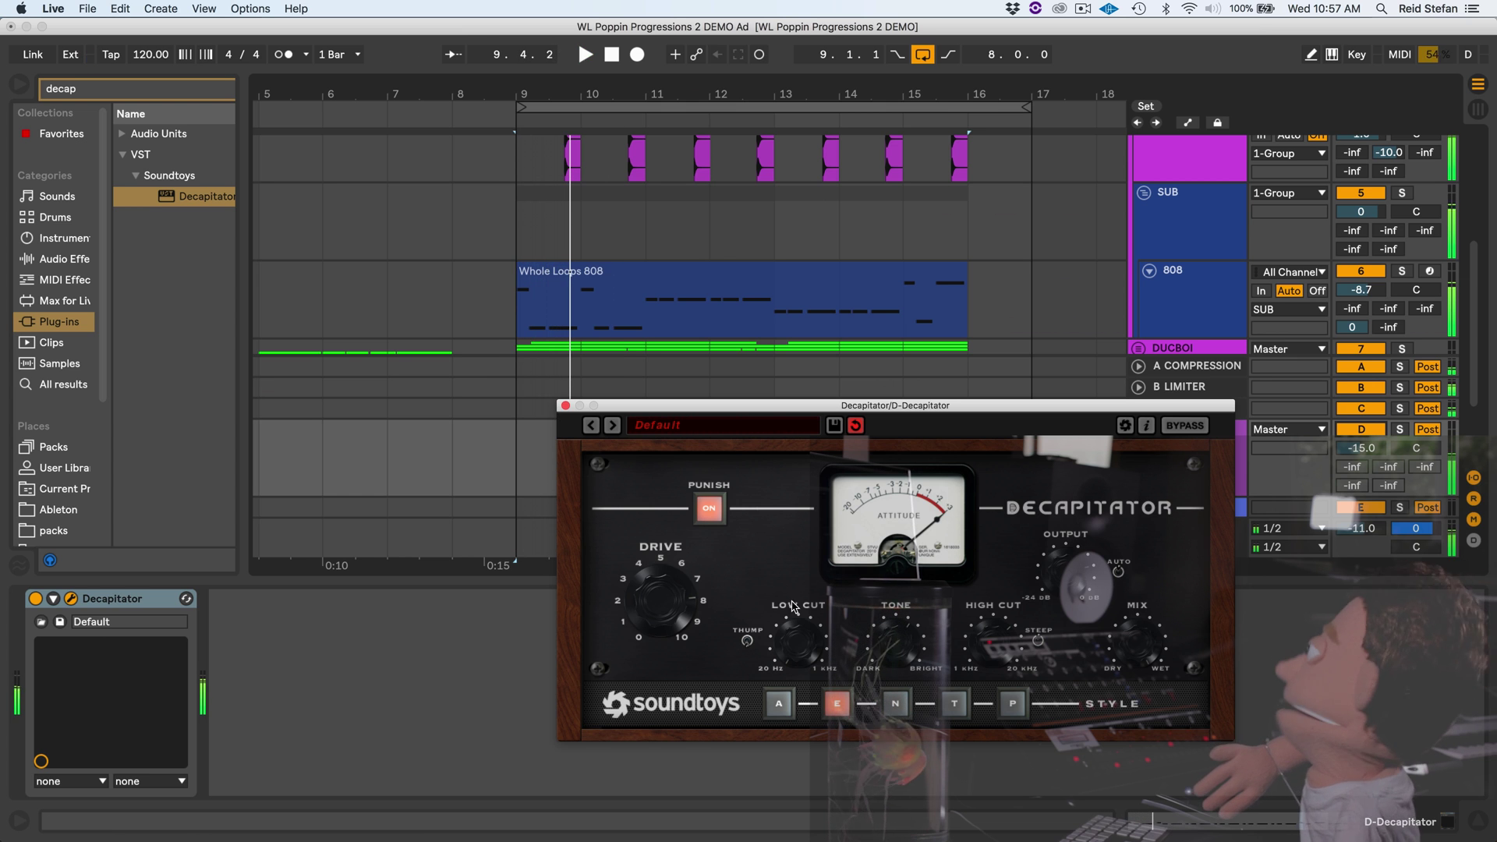
key("space")
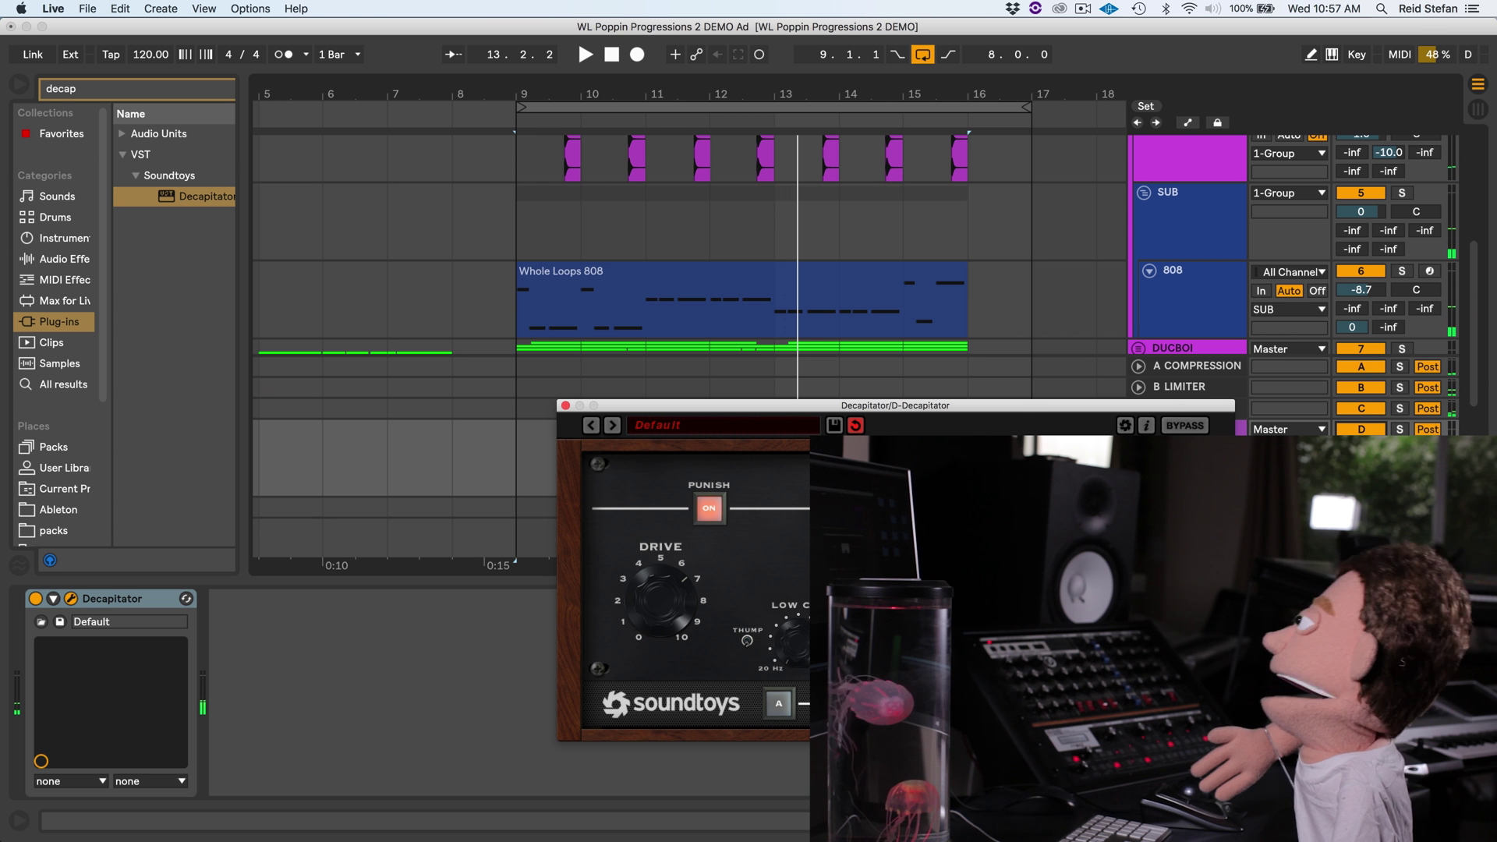
- Close the Decapitator window and search 'vert' to find UAD Vertigo VSM-3 under Powered Plug-Ins
left_click_drag(895, 406, 799, 107)
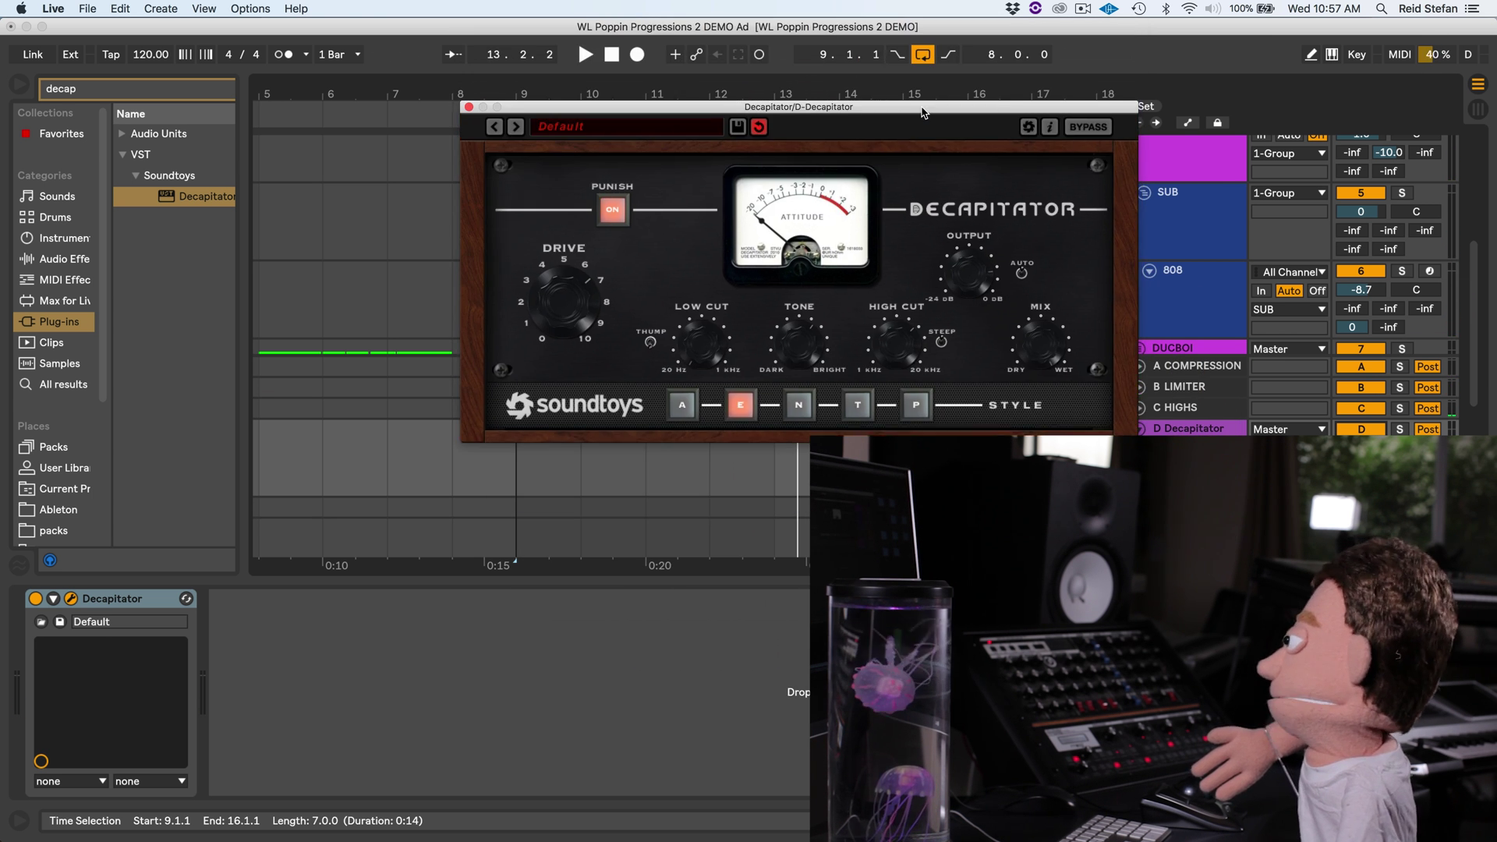
left_click(580, 336)
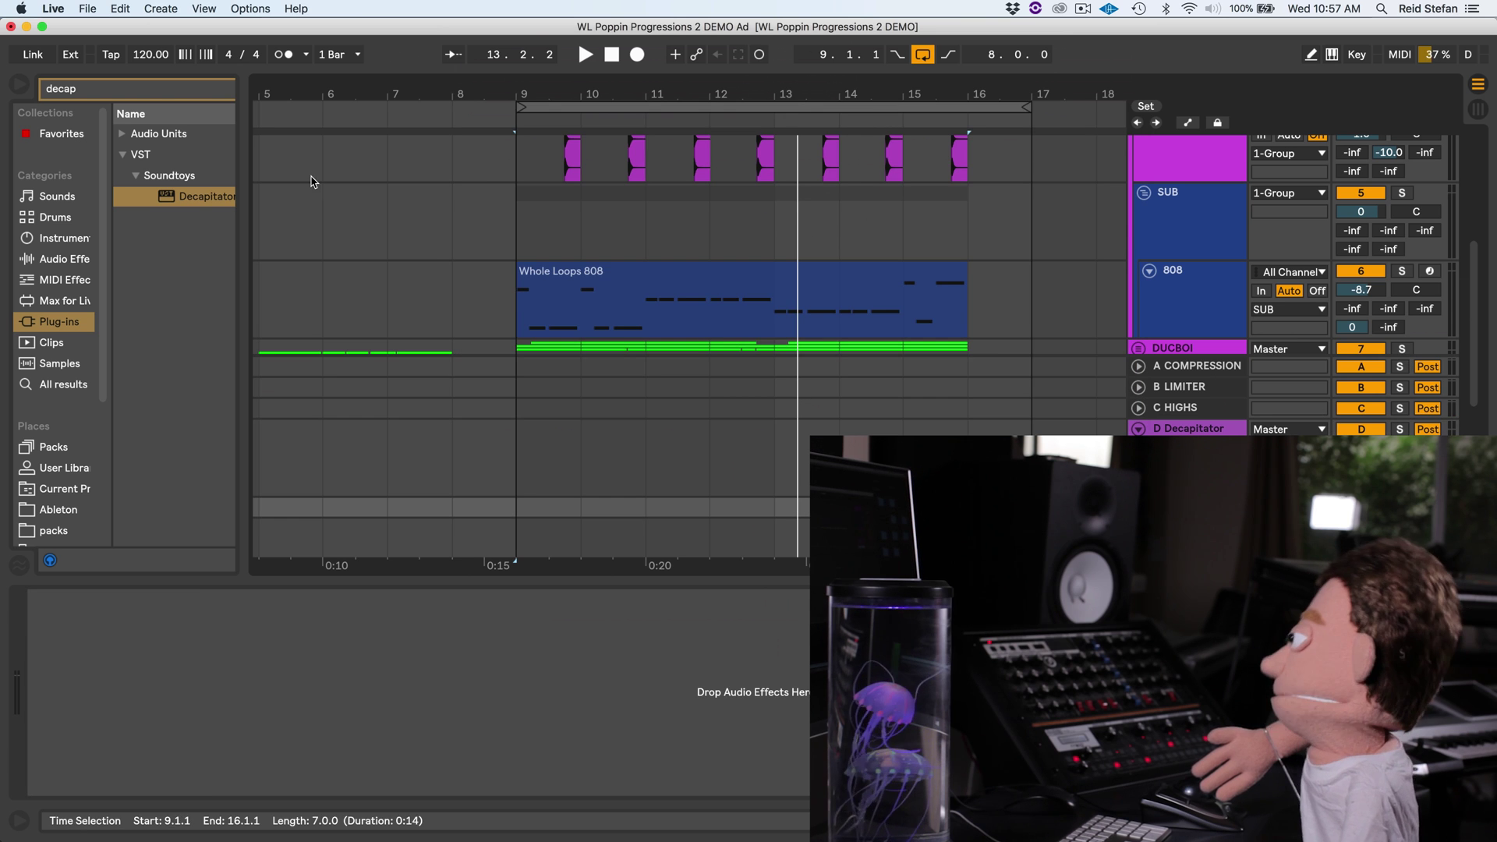
left_click(170, 92)
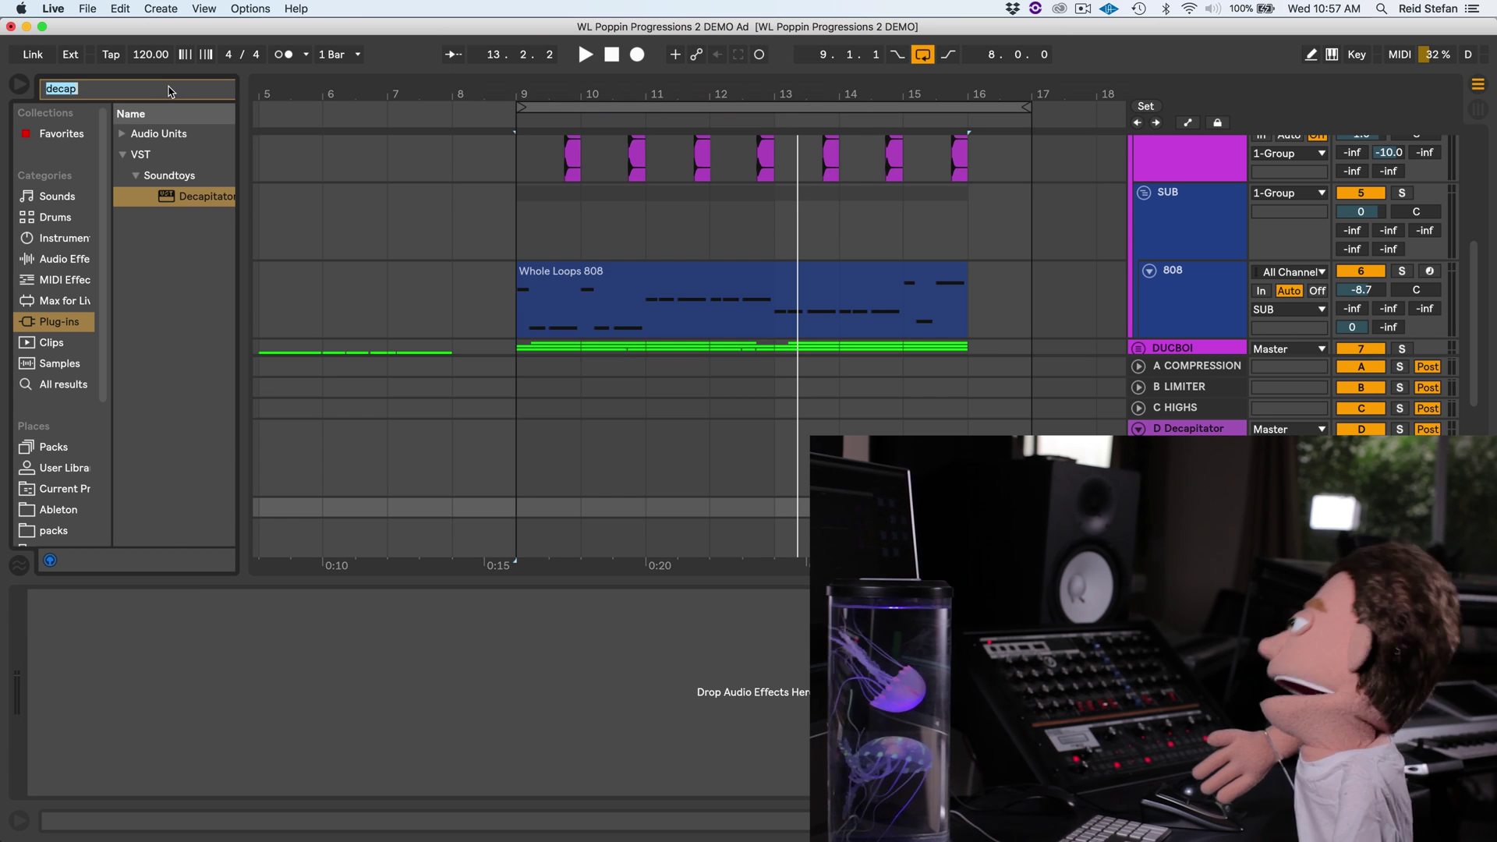
type("vert")
left_click(148, 175)
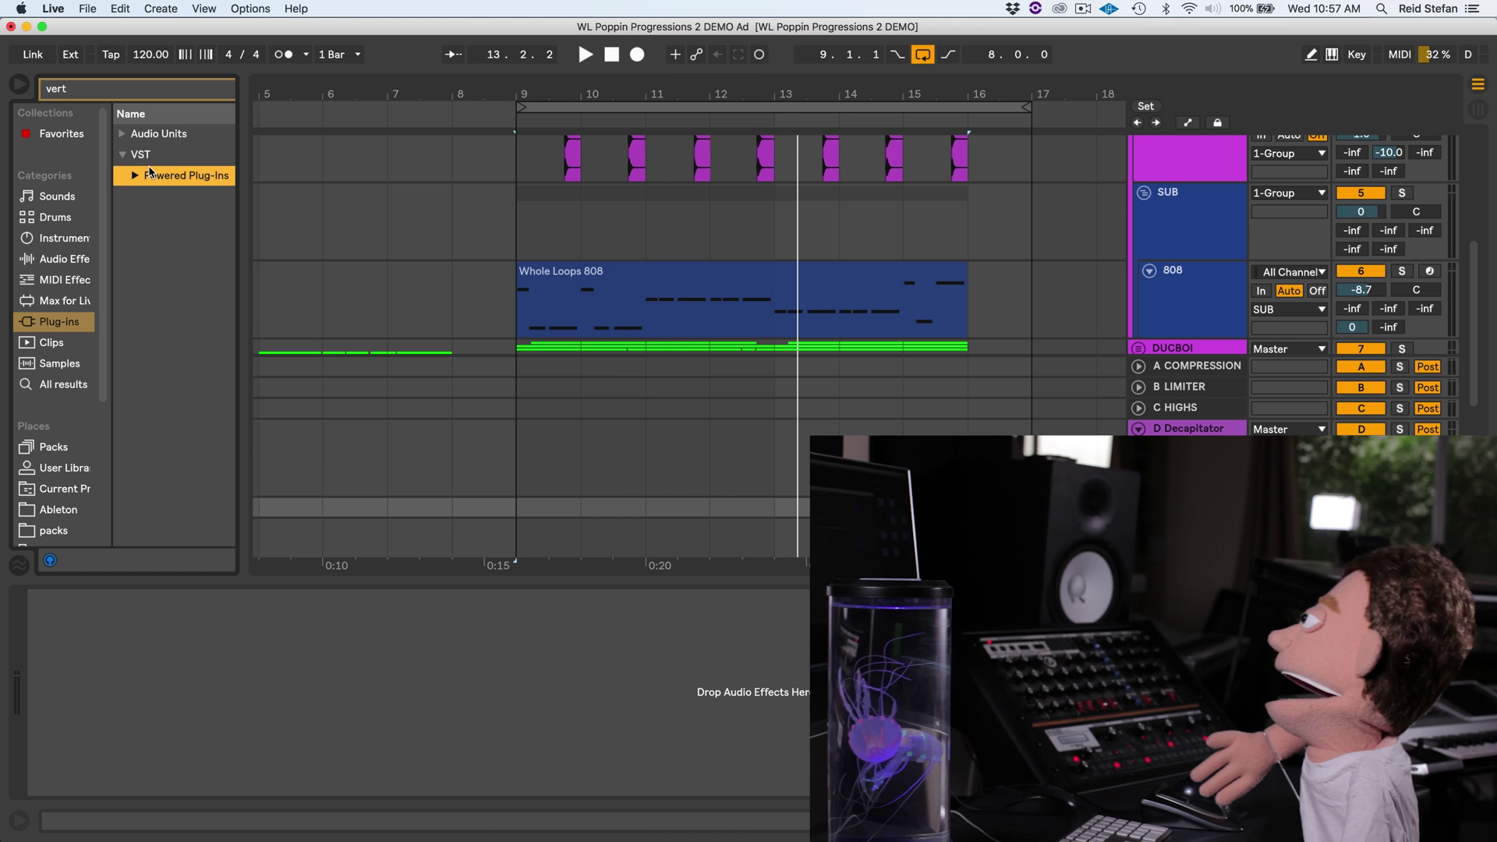
left_click_drag(239, 230, 555, 128)
left_click(258, 232)
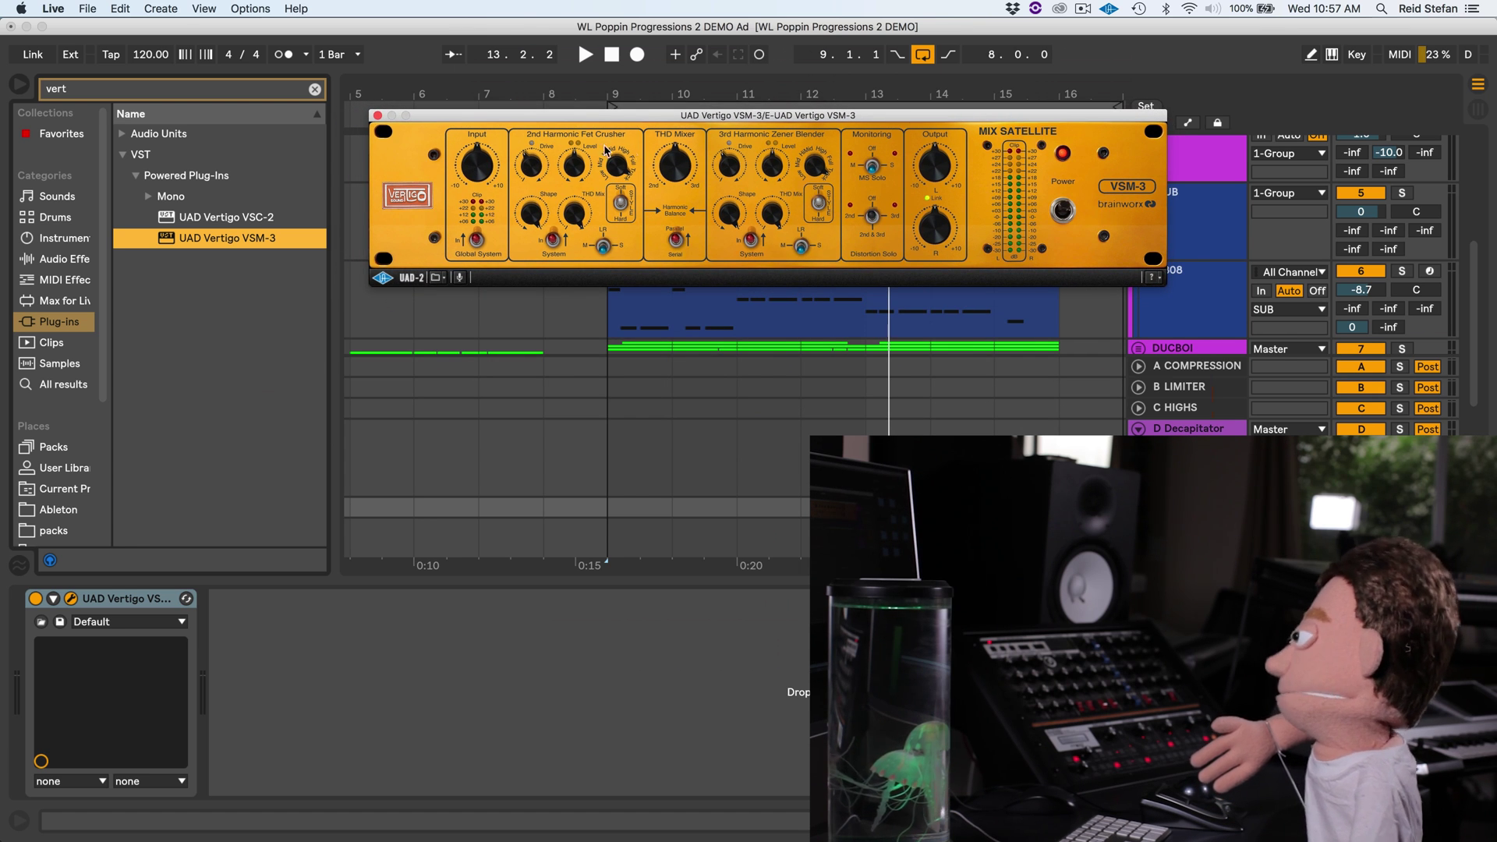
- Load UAD Vertigo VSM-3 onto return E; a Delete keystroke then removes the DUCBOI track
mouse_move(623, 173)
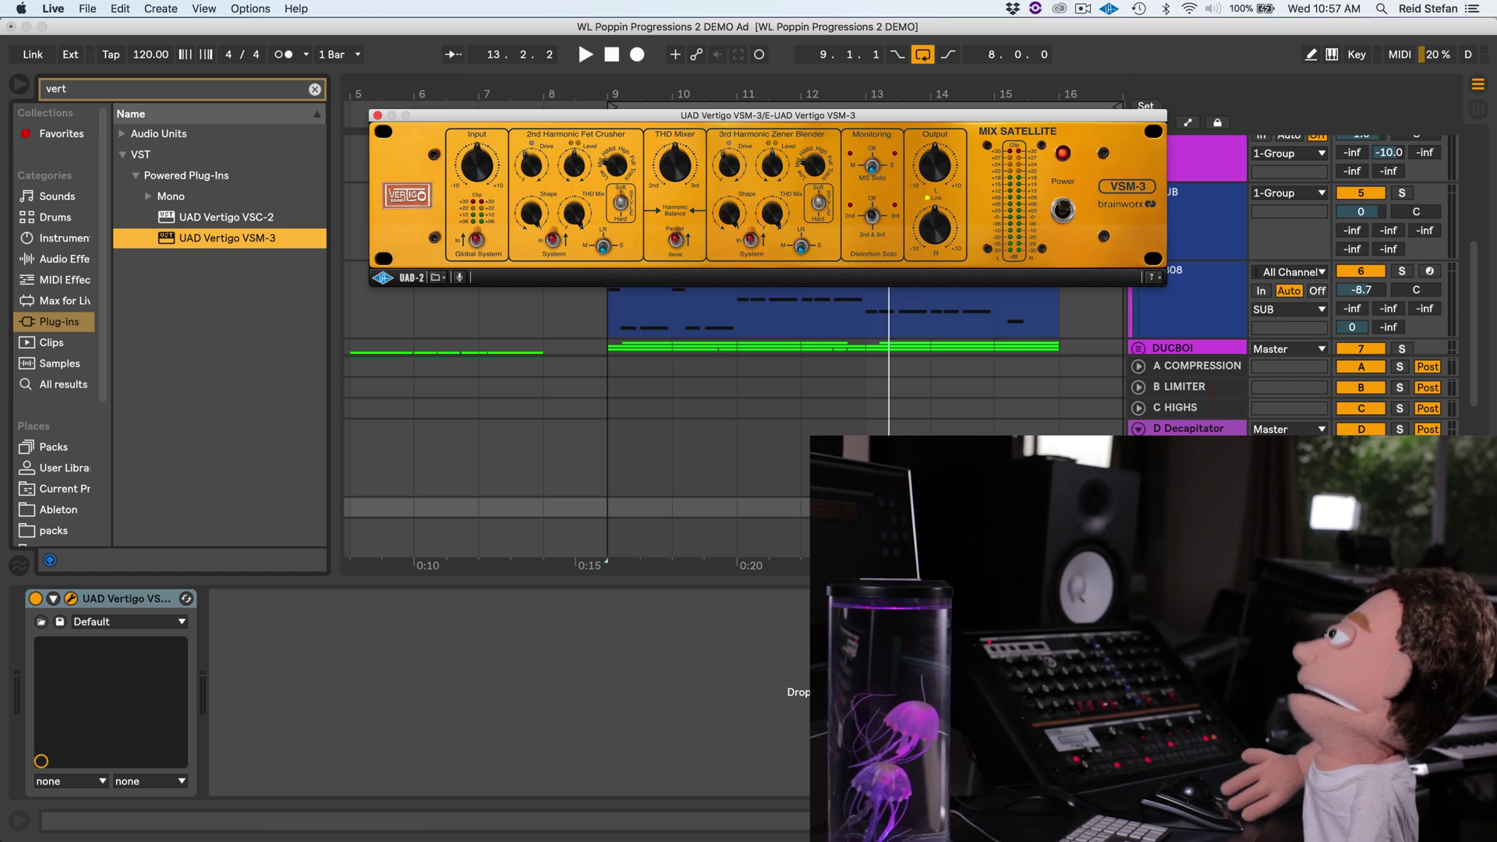
key("Delete")
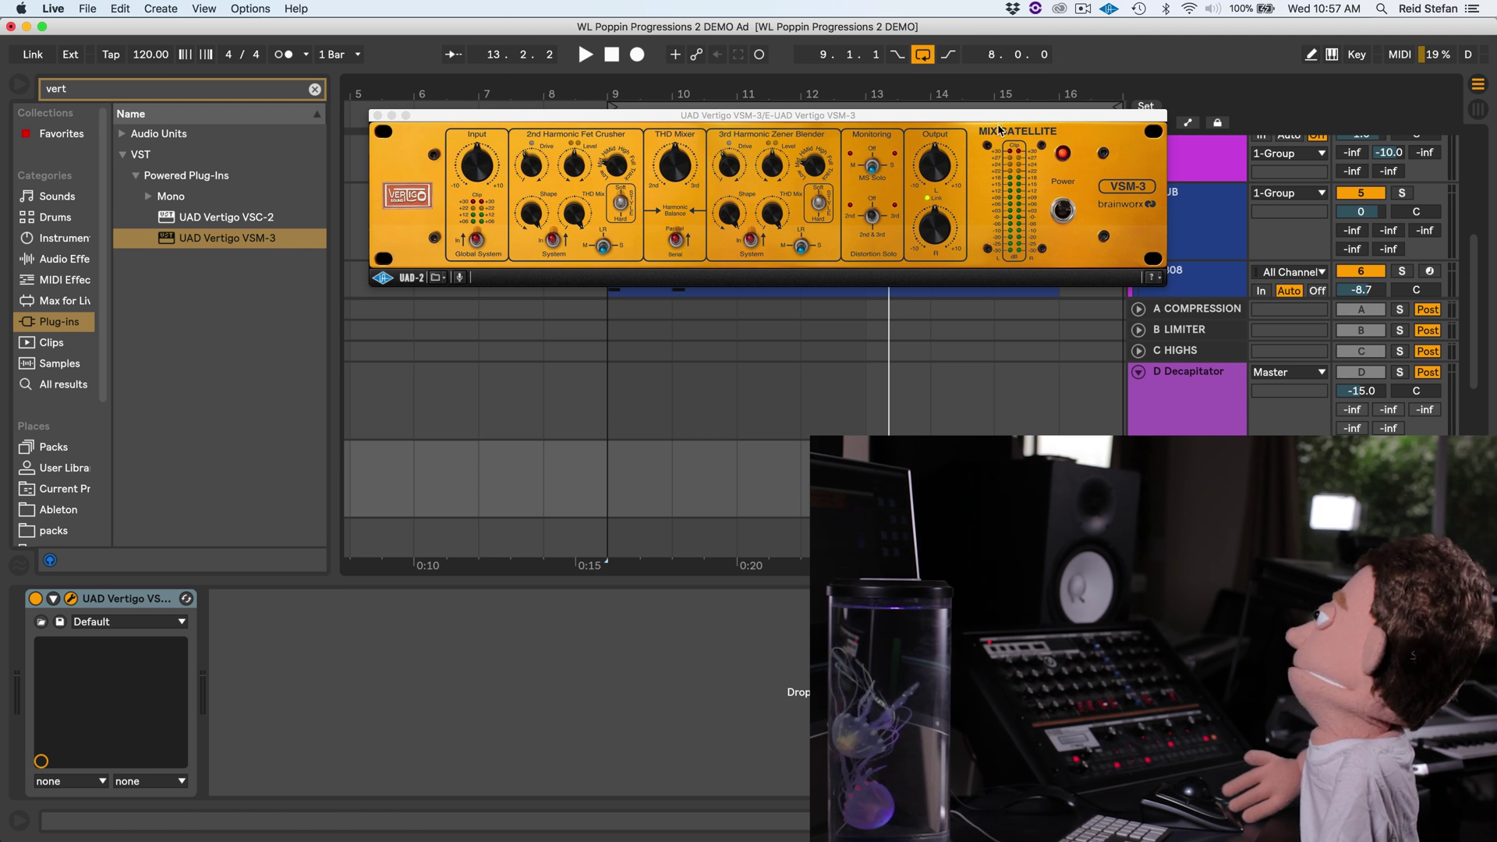
- Restore the deleted DUCBOI track, raise the KICK's Send E from -inf to 0.0 dB, and play
left_click_drag(998, 114, 812, 23)
key("ctrl+z")
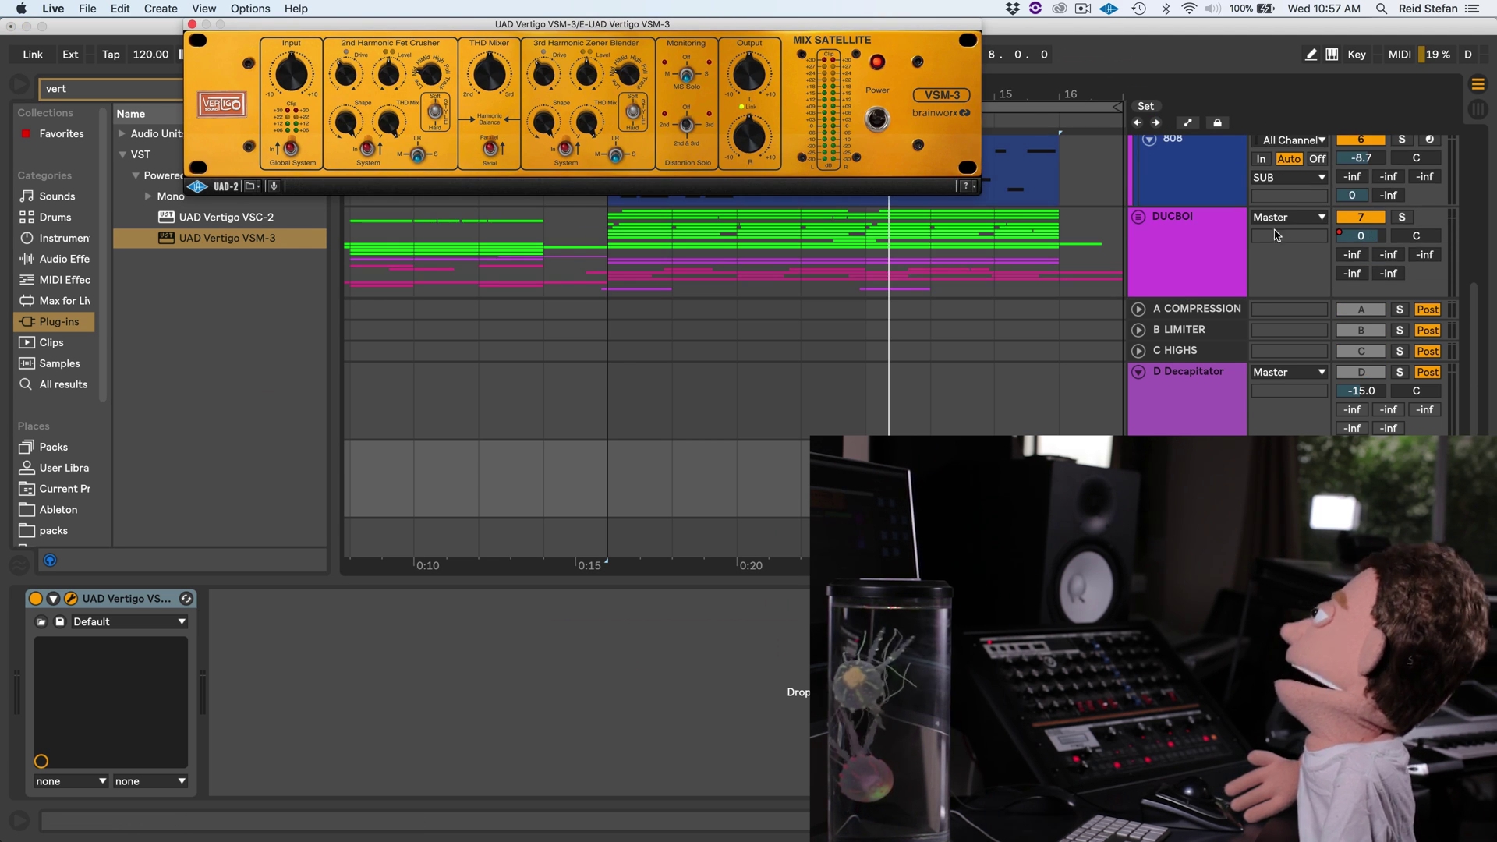
left_click(1386, 198)
scroll(1386, 202, "up", 3)
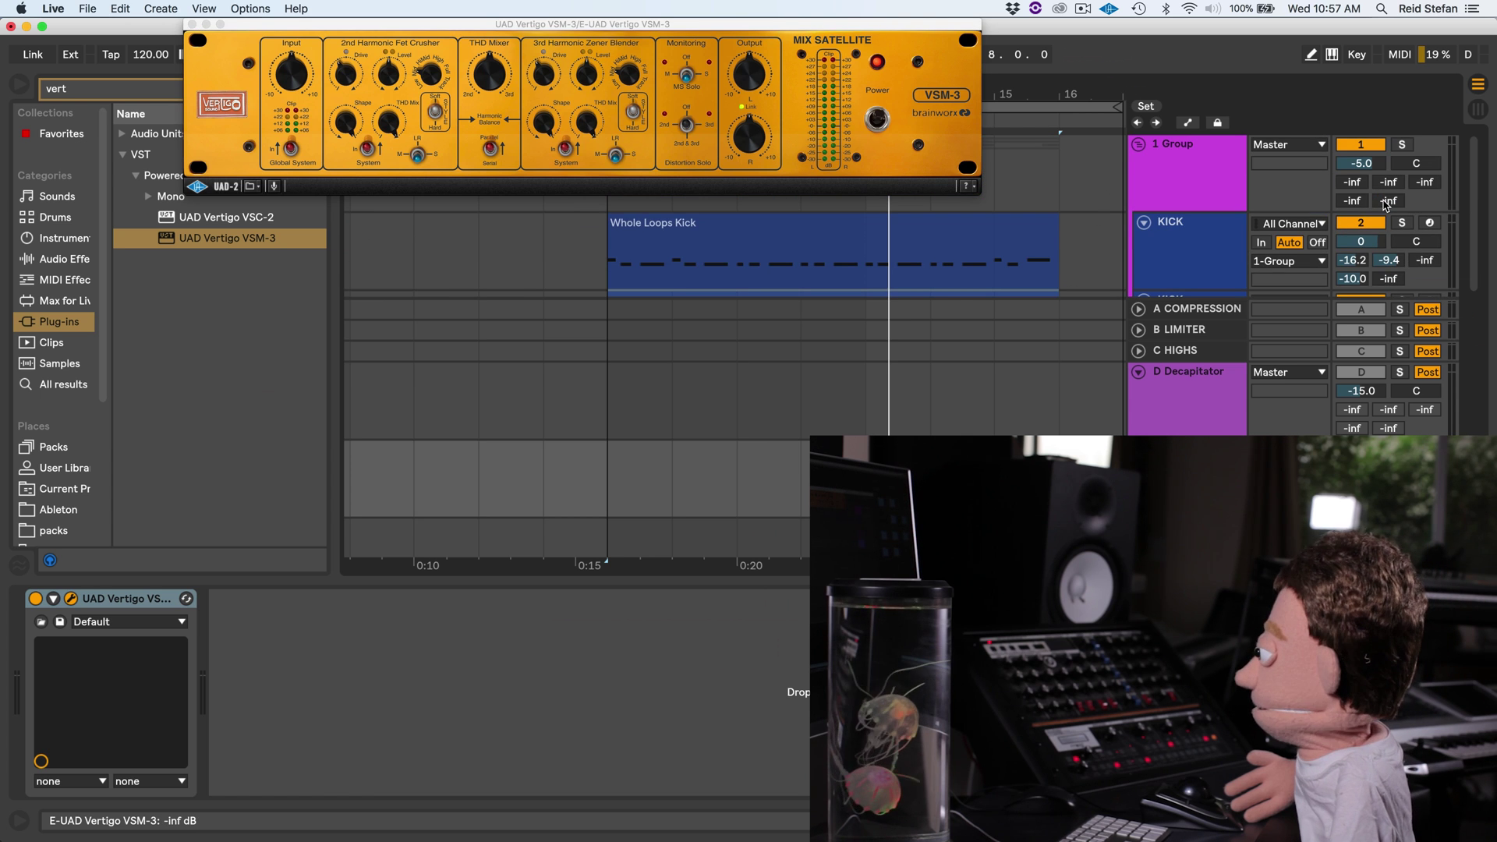
left_click_drag(1388, 278, 1388, 249)
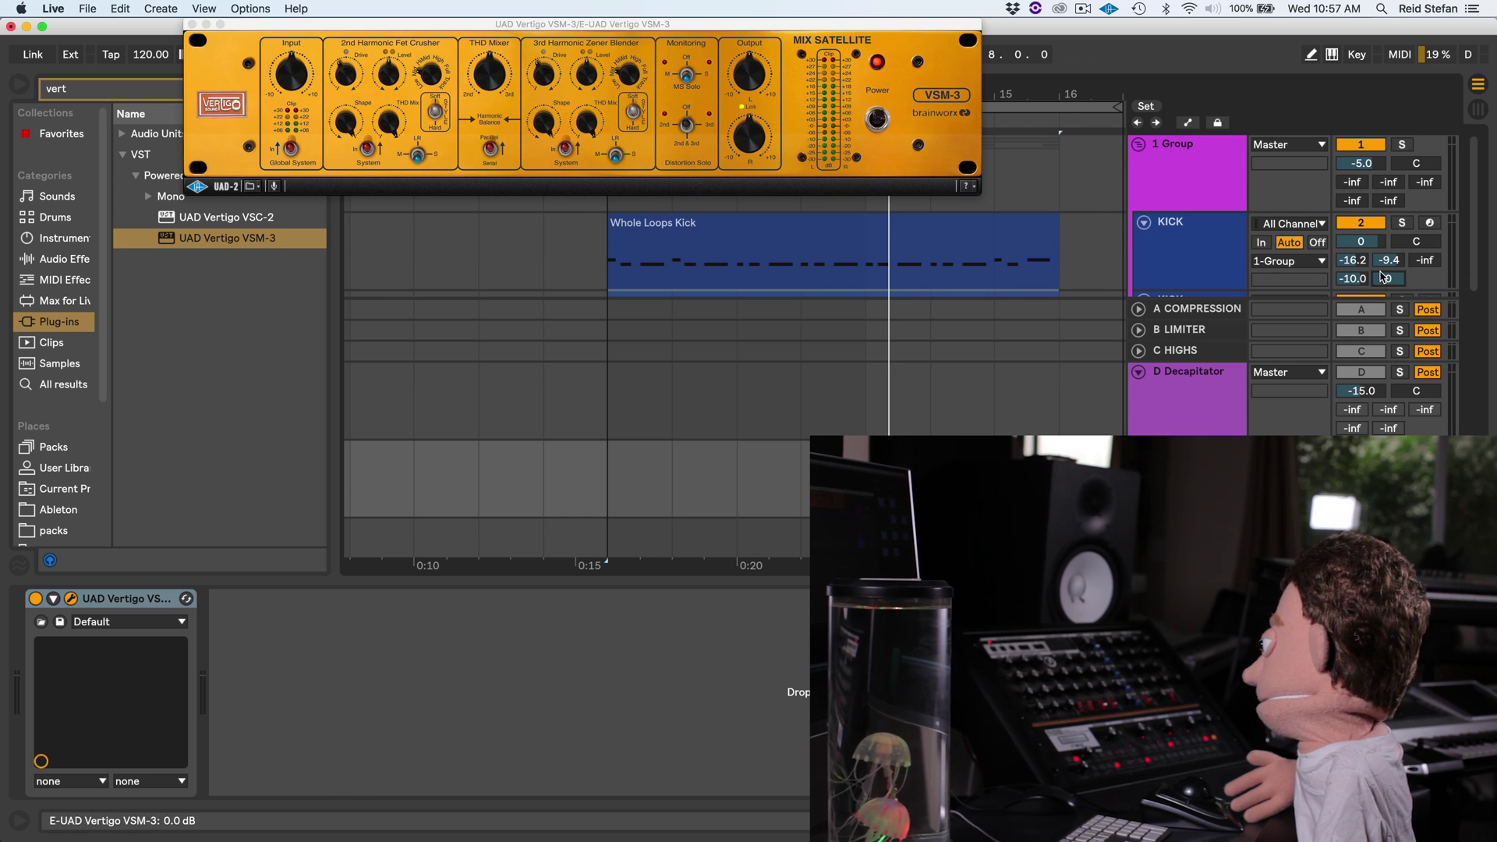
scroll(1279, 251, "down", 2)
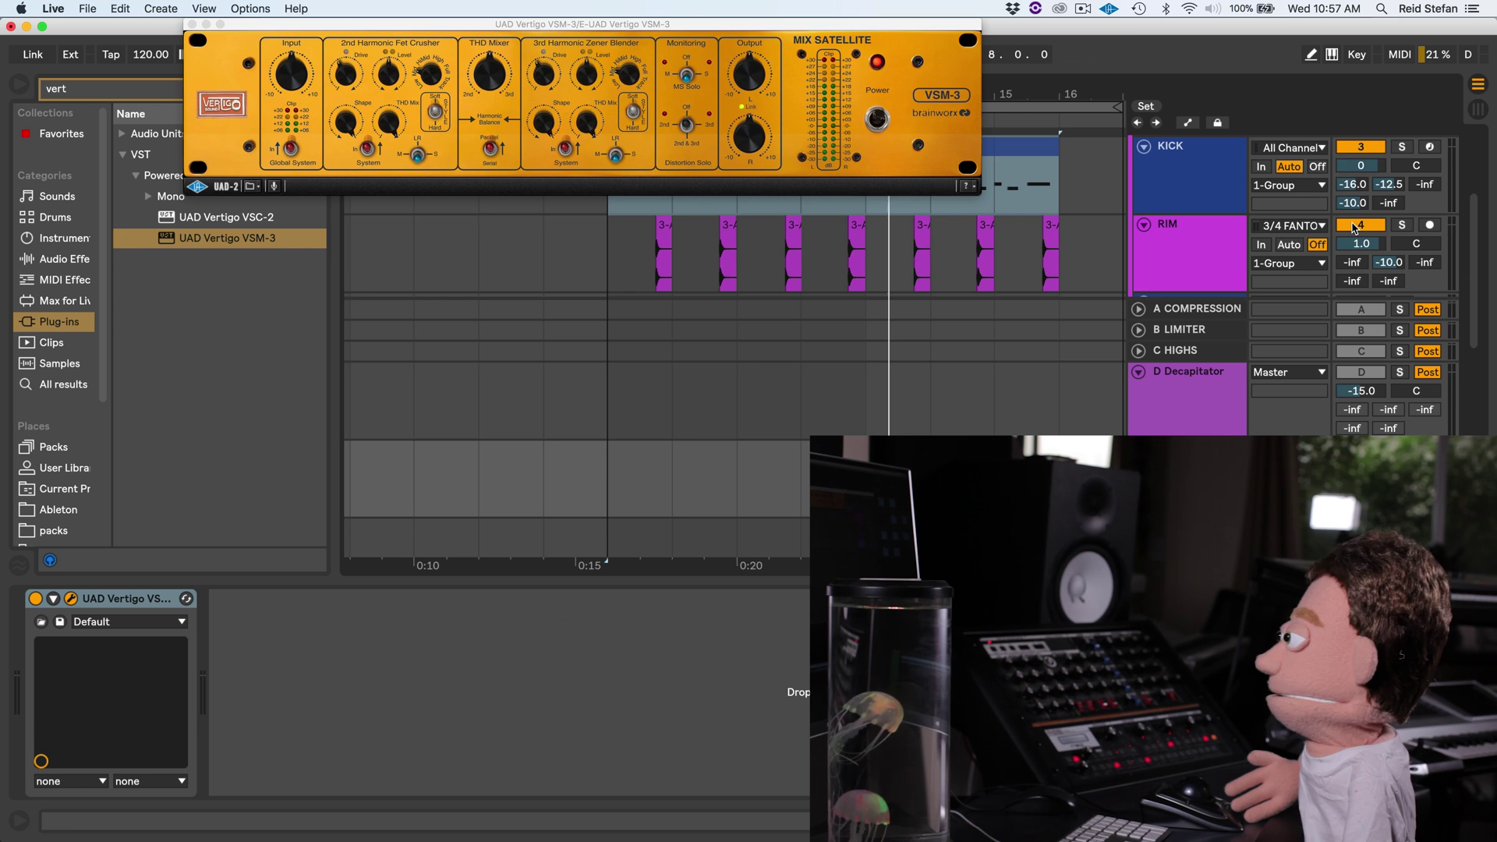
scroll(1354, 227, "down", 4)
scroll(1287, 381, "up", 6)
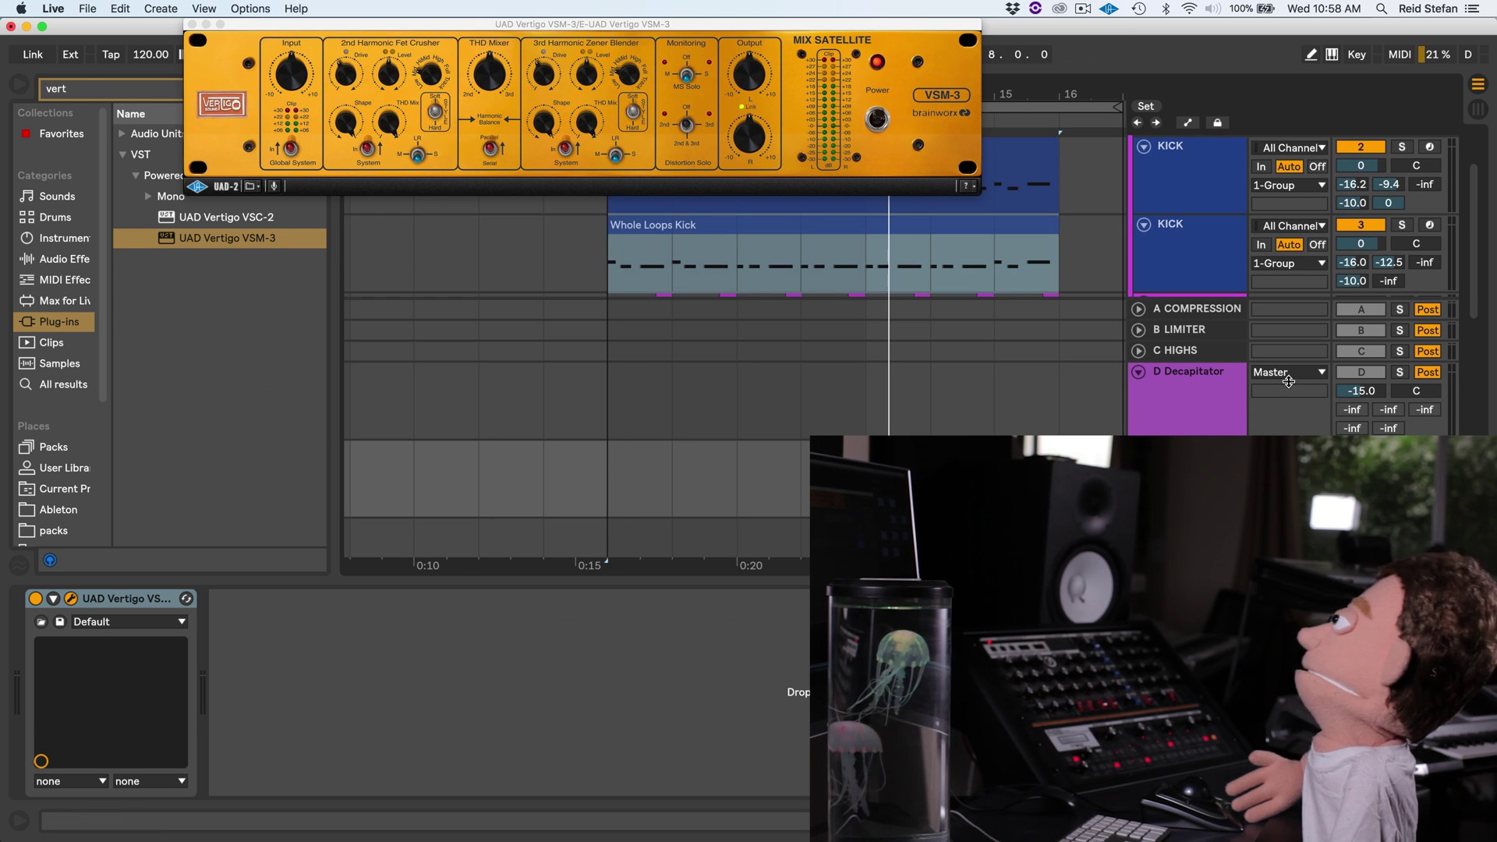
key("space")
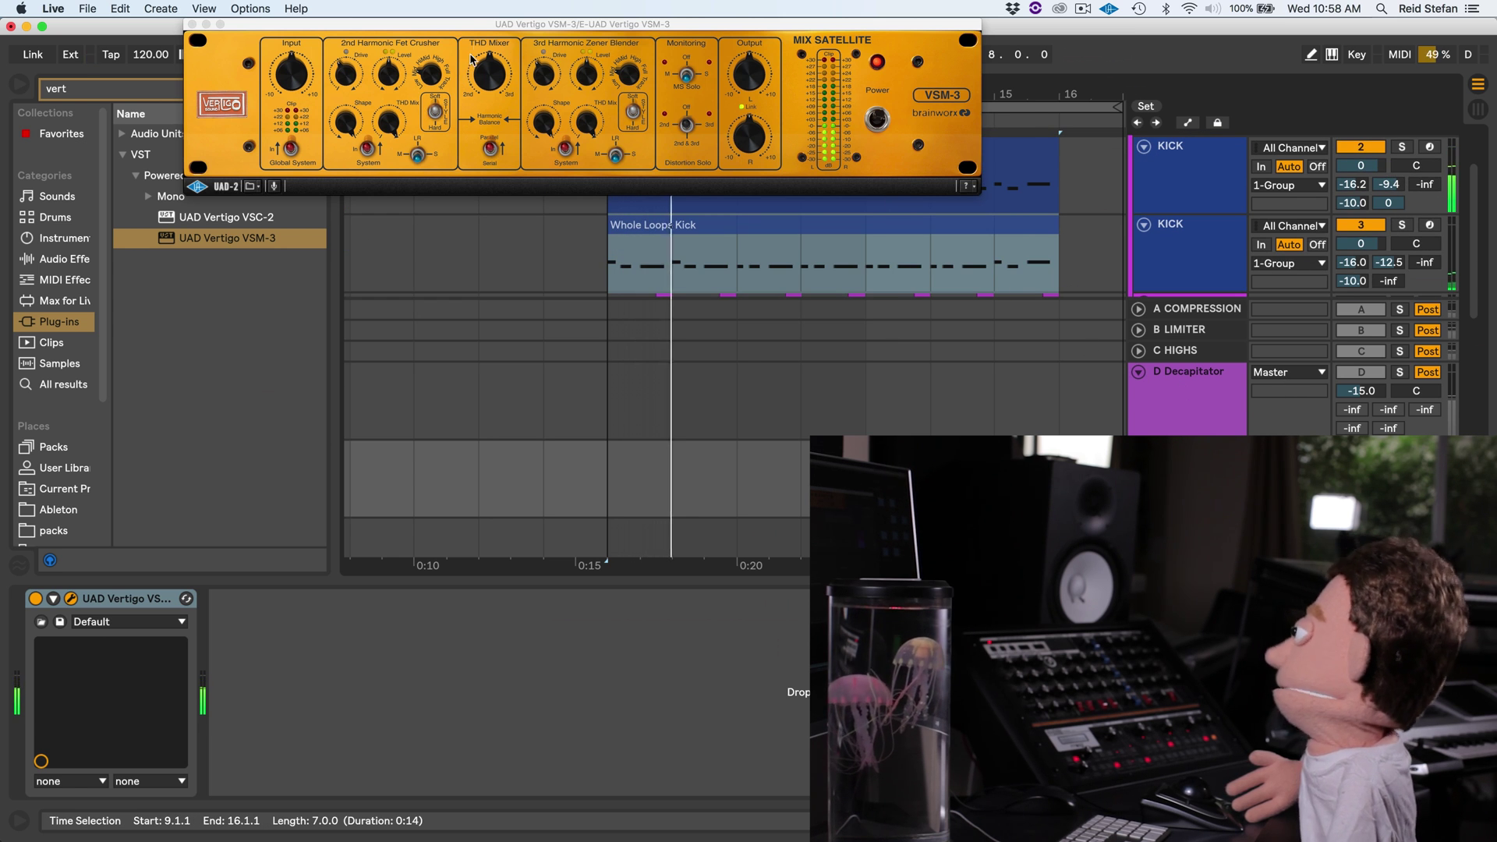
- Raise the Vertigo's 2nd harmonic drive to 81%, turn up the 3rd harmonic drive, and adjust the THD Mixer
left_click_drag(471, 25, 512, 122)
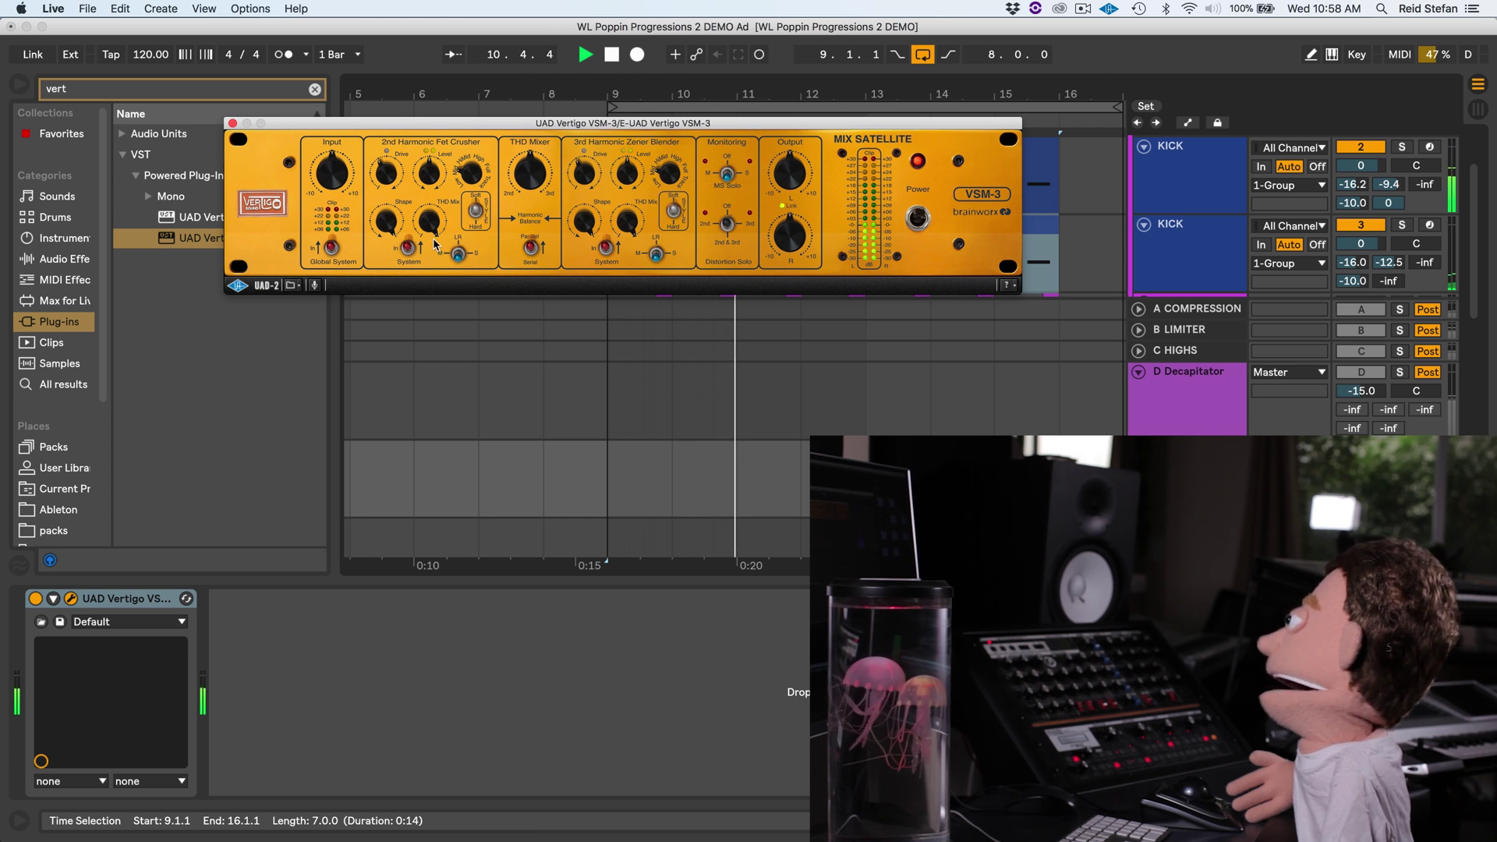
mouse_move(394, 150)
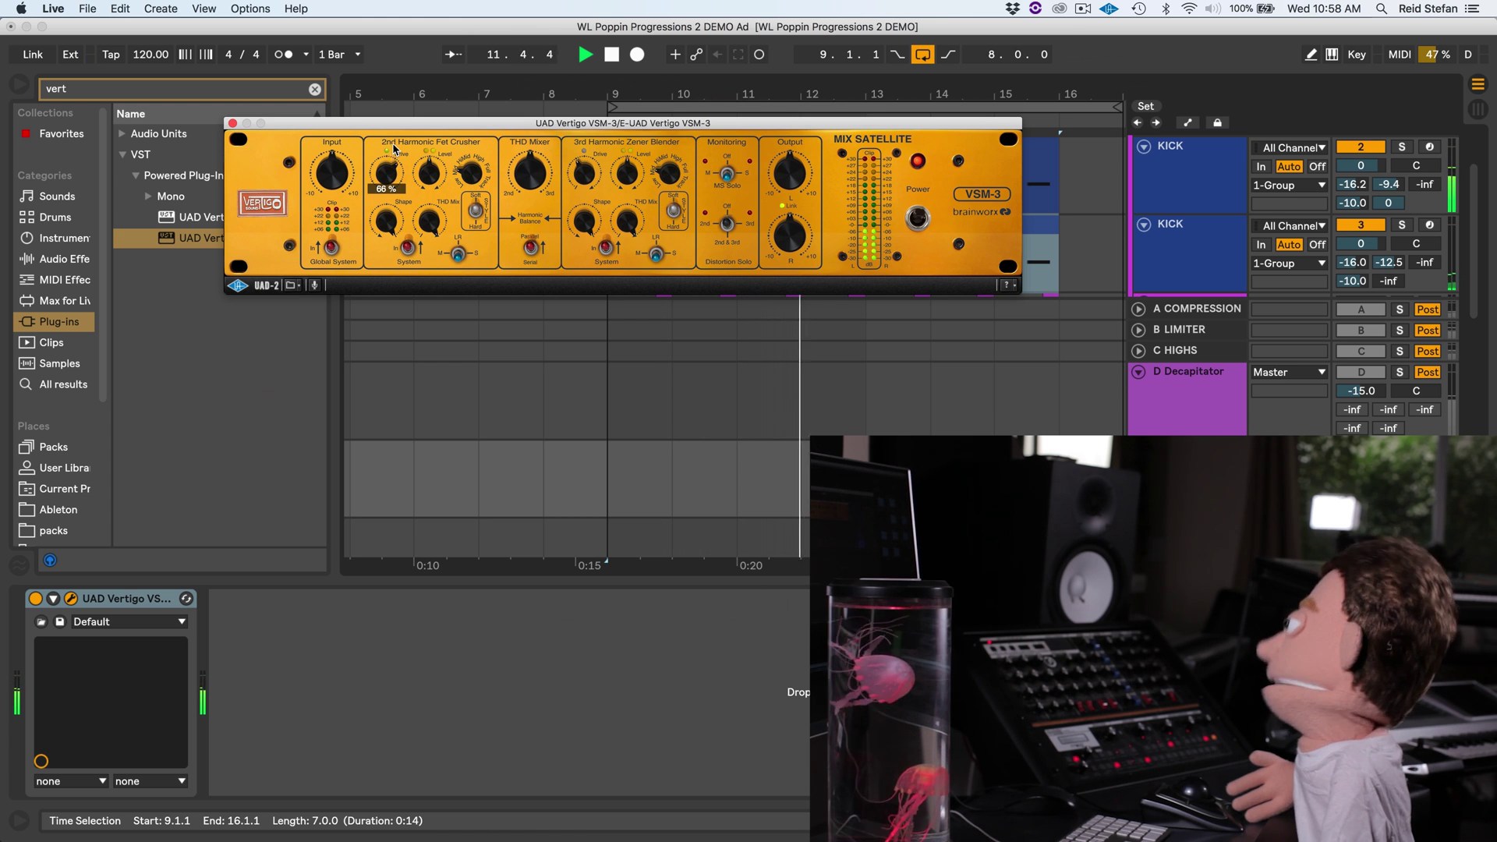
mouse_move(394, 150)
left_mouse_down()
mouse_move(398, 117)
mouse_move(405, 148)
left_mouse_up()
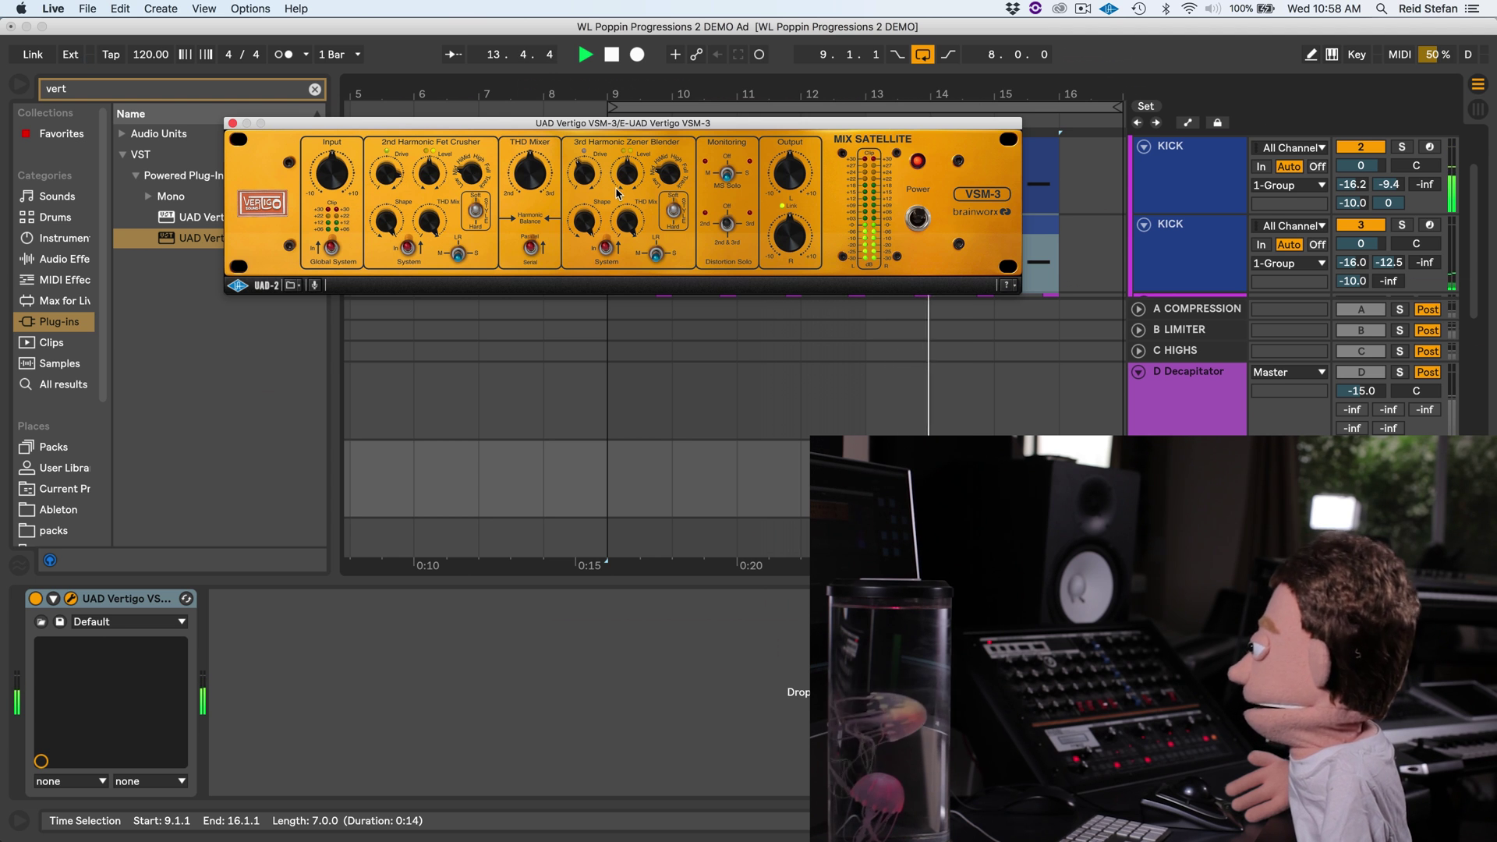
left_click_drag(574, 173, 593, 145)
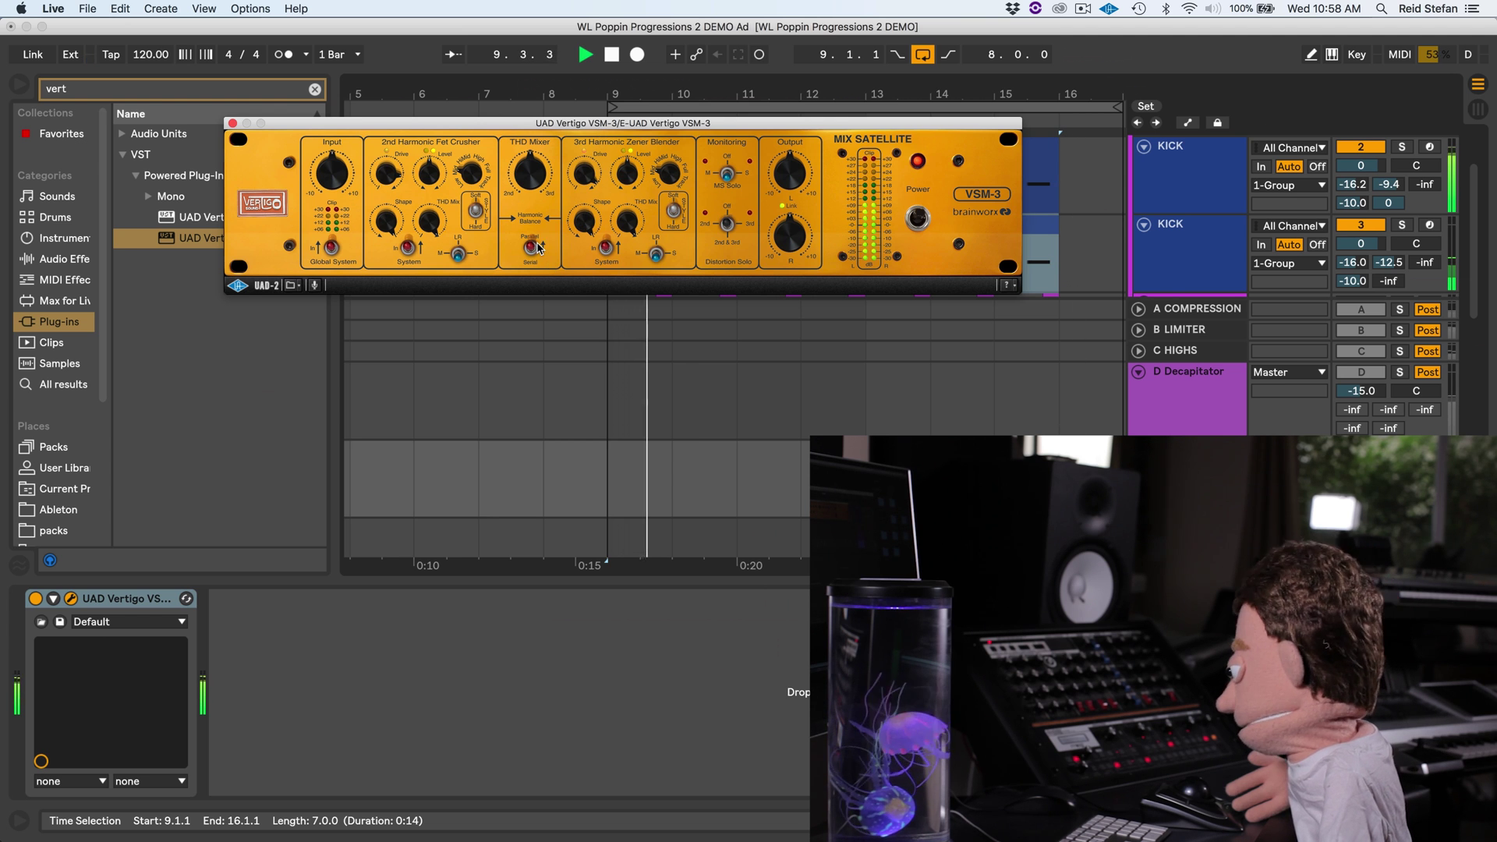
left_click_drag(532, 249, 534, 256)
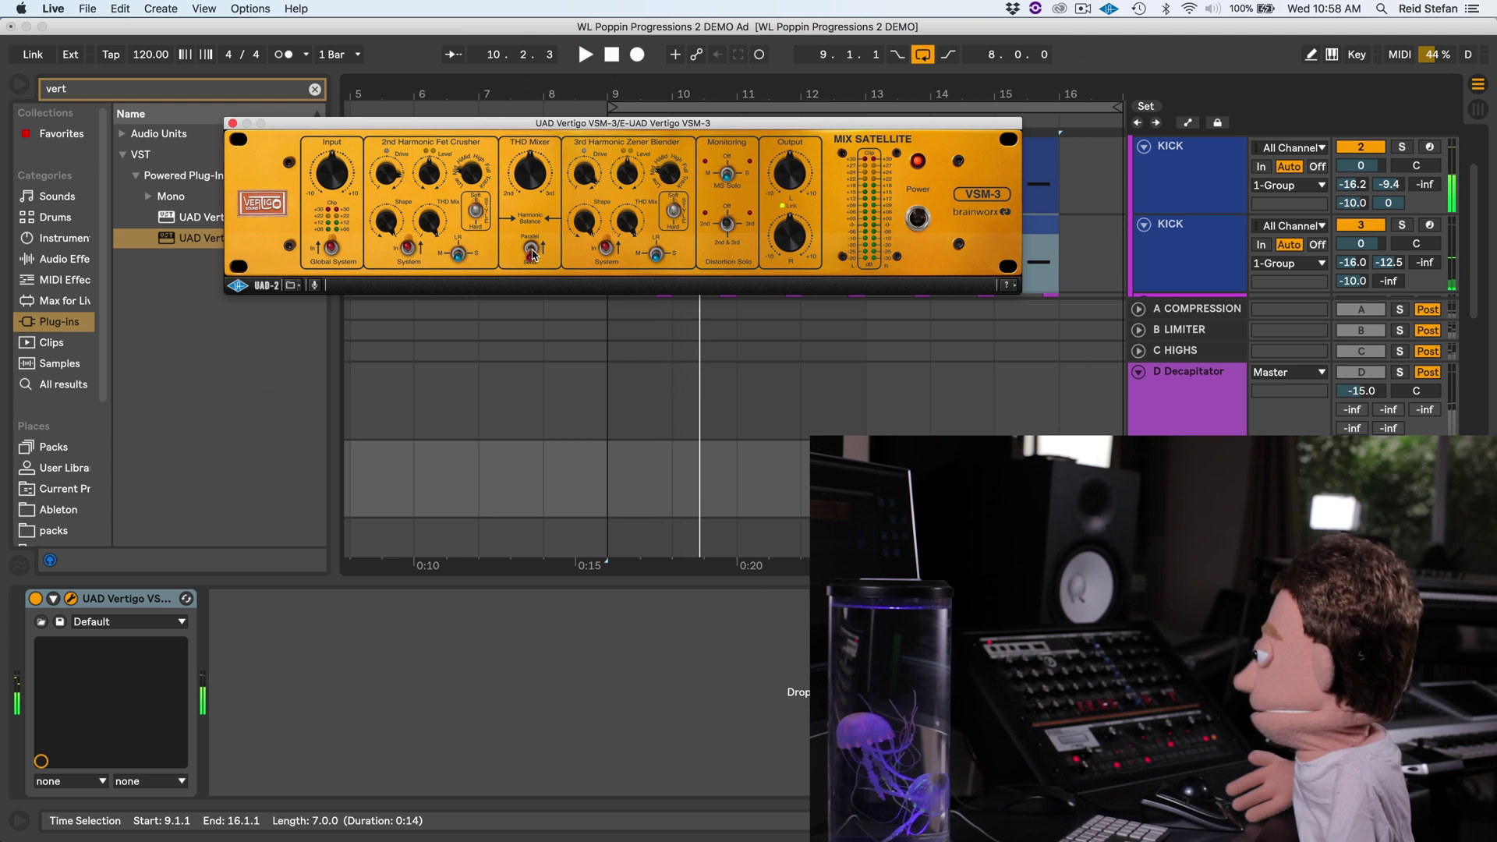
key("space")
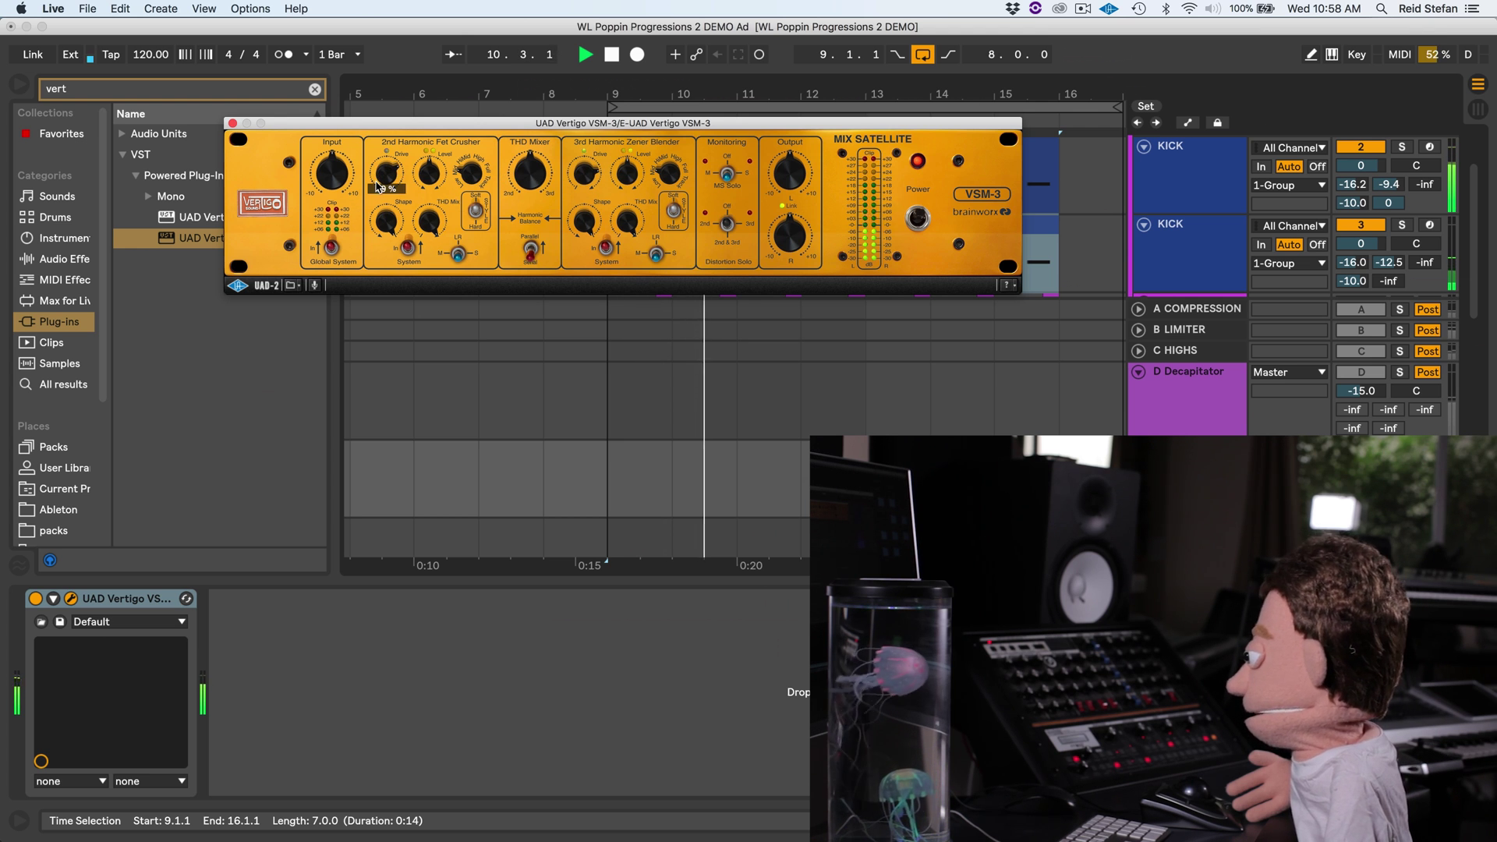
- Lower the 3rd harmonic level to 56% and ease the 2nd harmonic drive to 88%
left_click(377, 188)
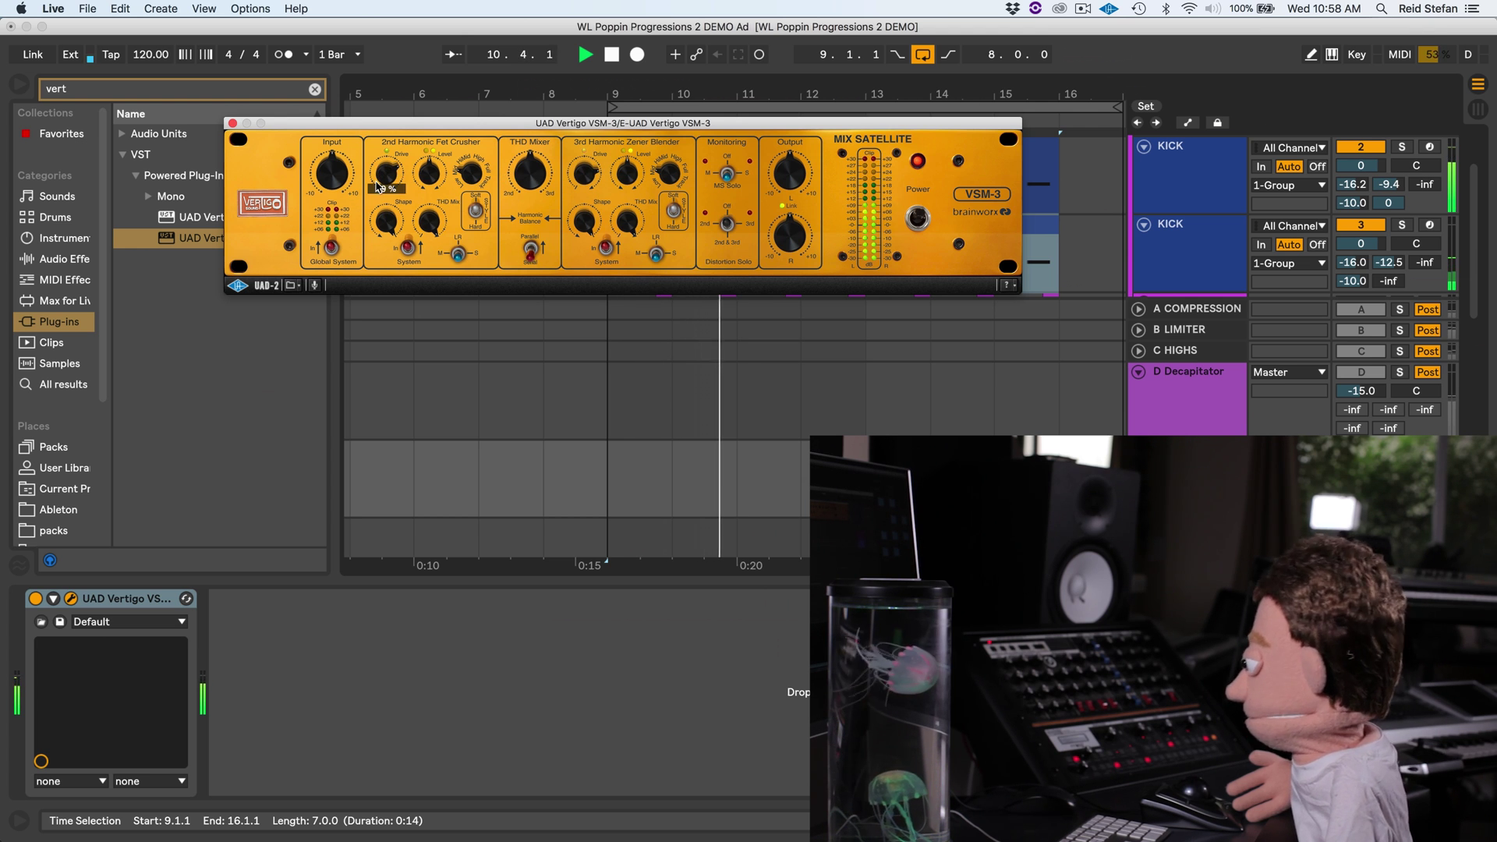
left_click(637, 154)
left_click_drag(637, 153, 601, 147)
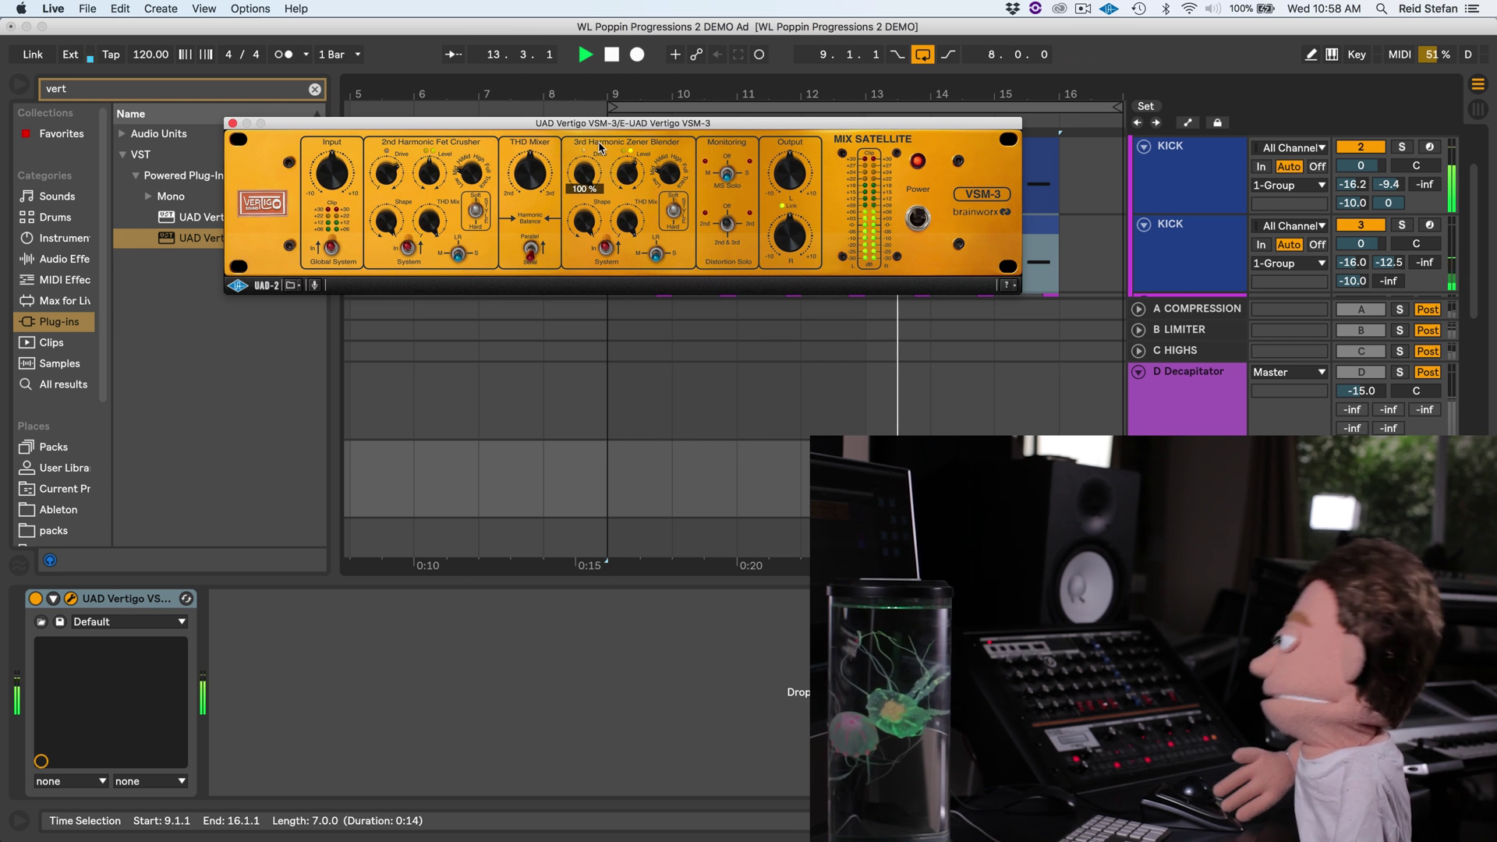
left_click(399, 156)
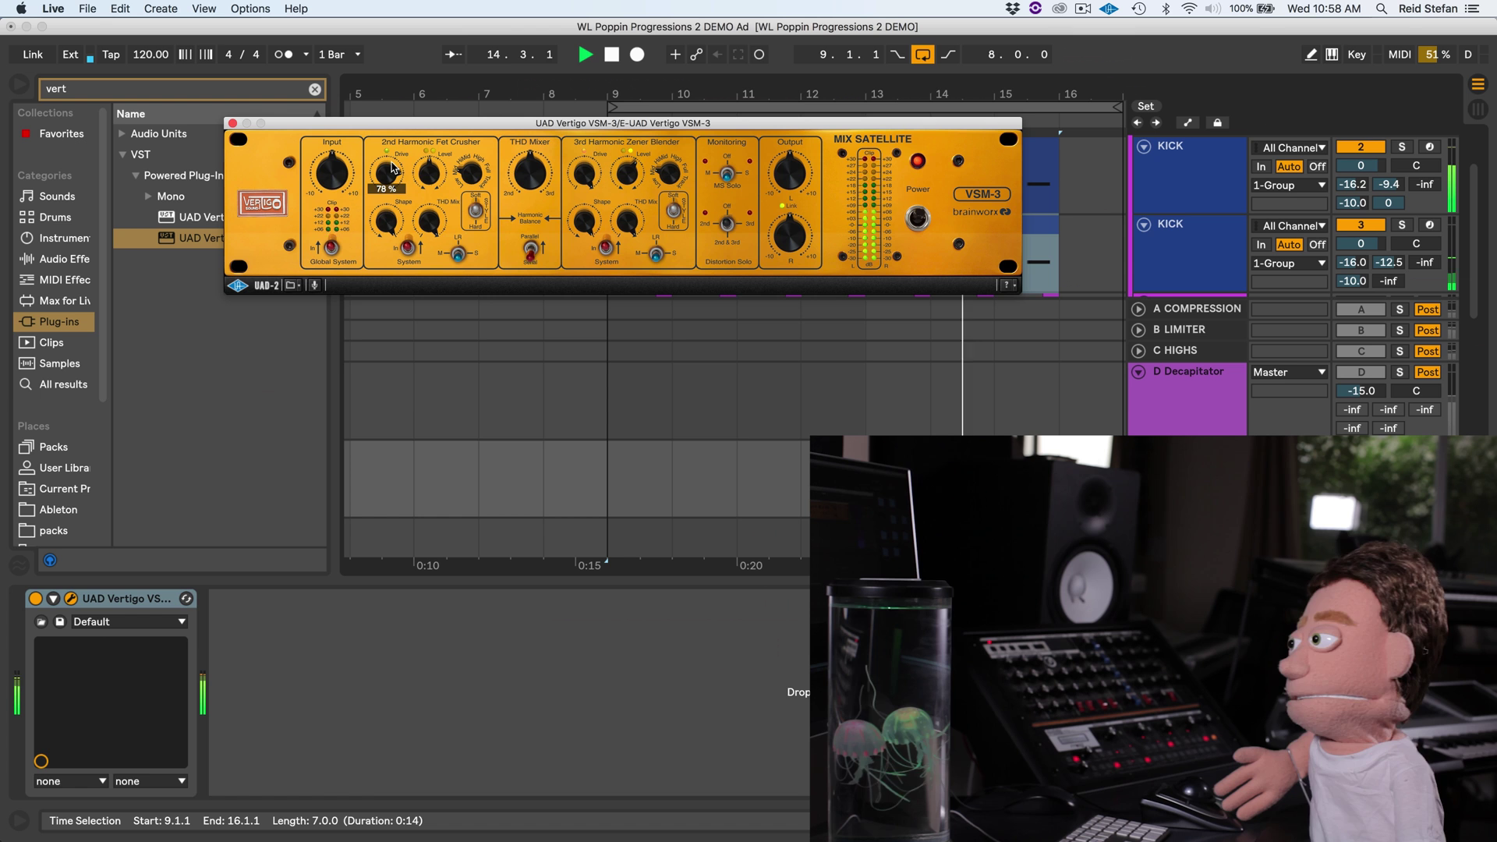
left_click_drag(399, 156, 398, 159)
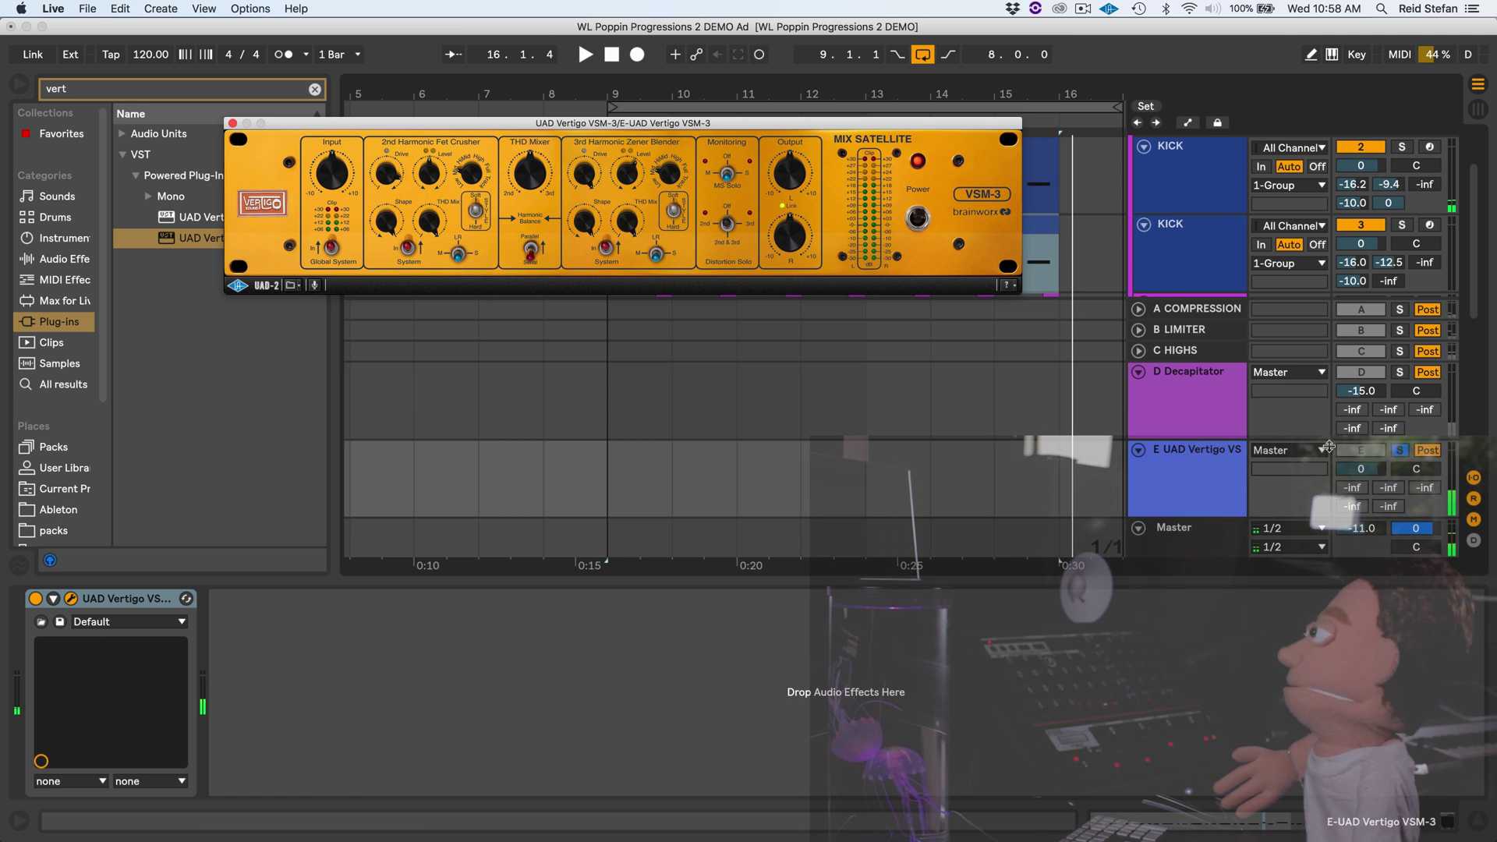
- Set return E's volume to -15 dB and un-solo it while auditioning the loop
left_click_drag(1370, 476, 1370, 473)
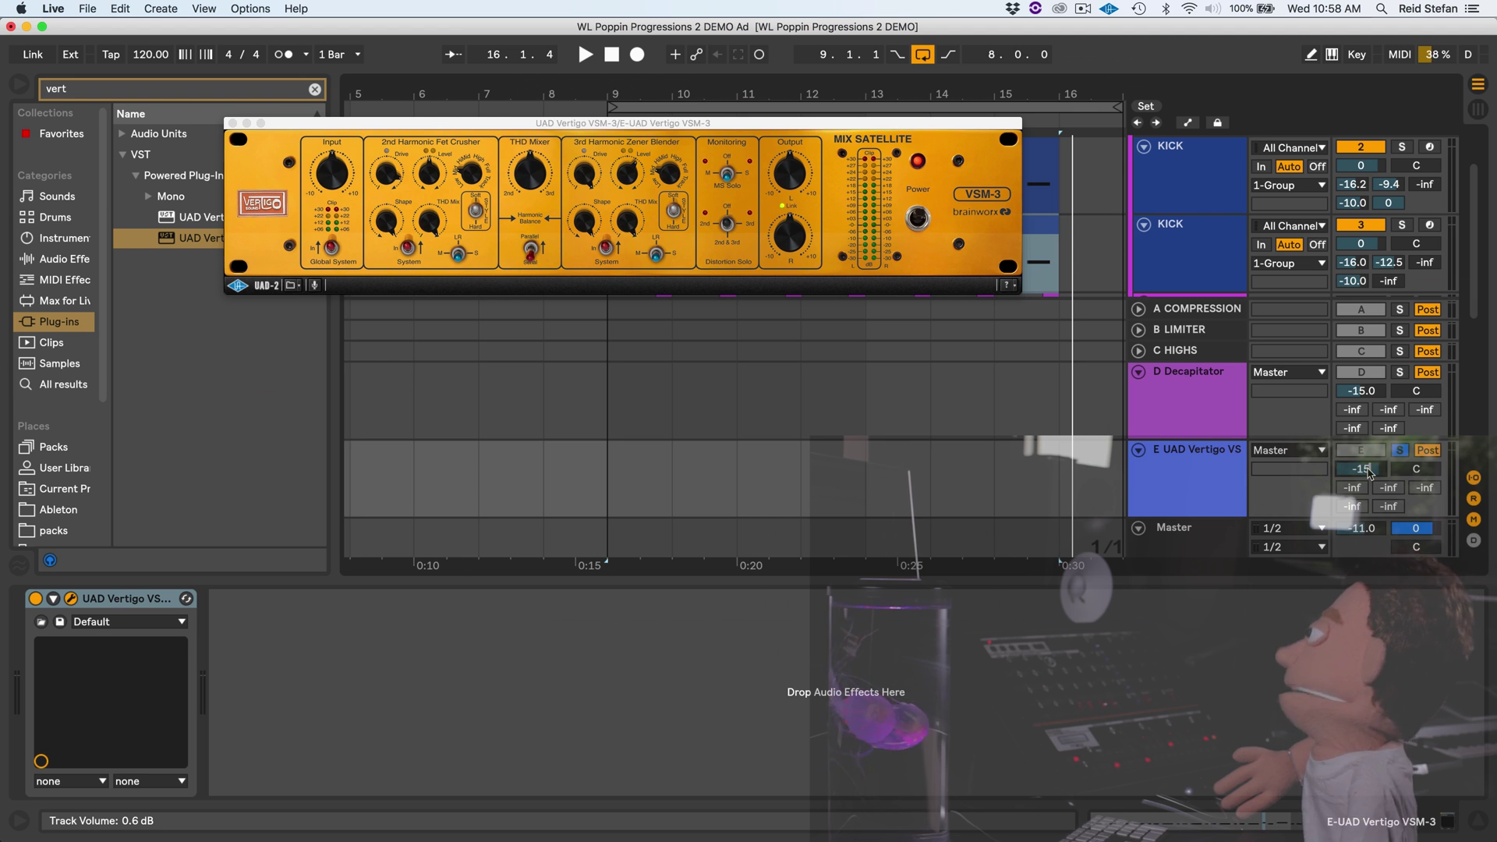
key("space")
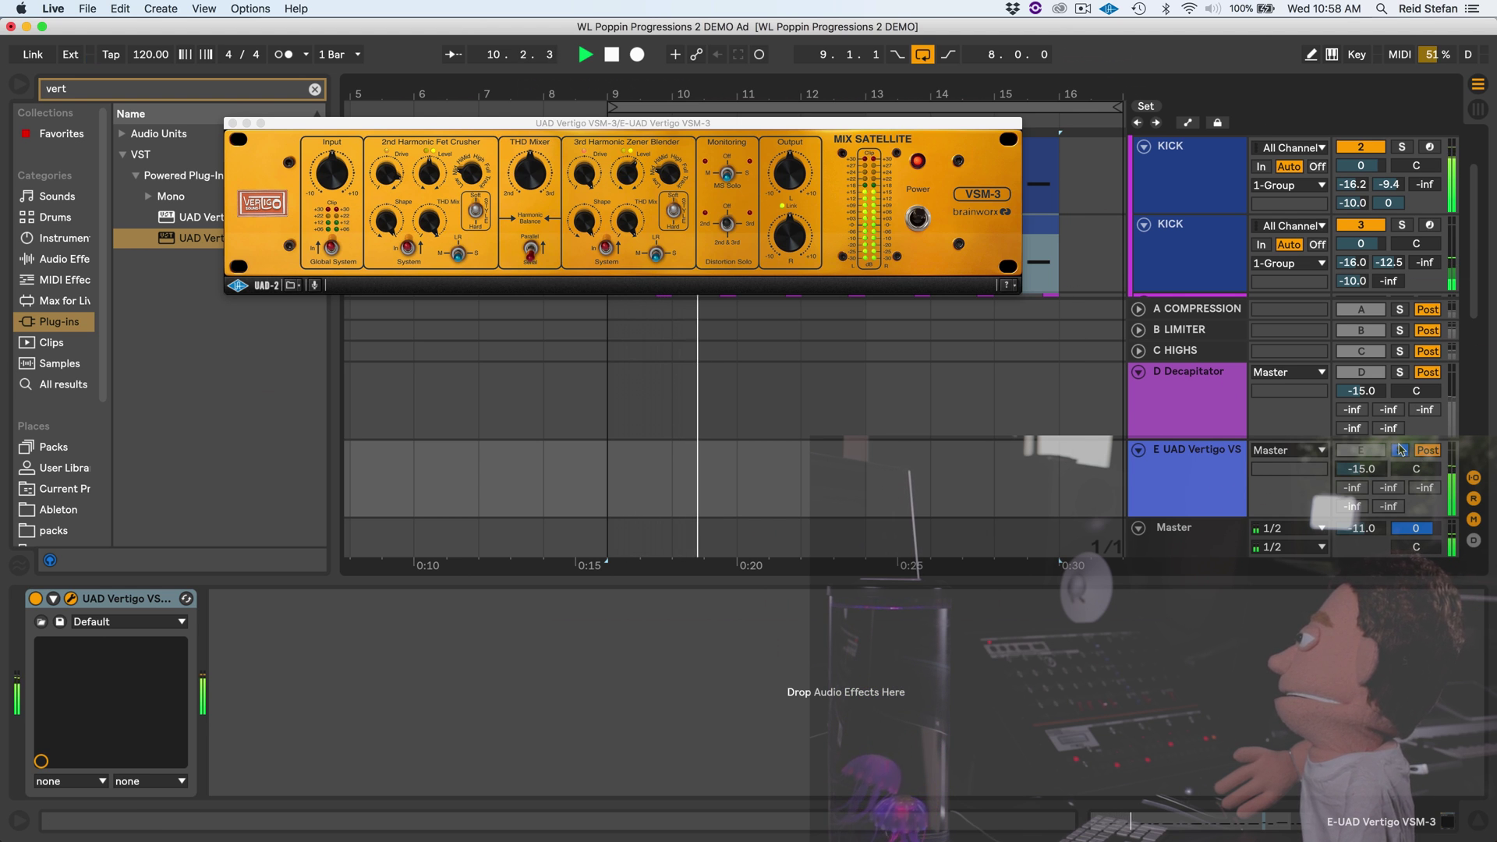
key("space")
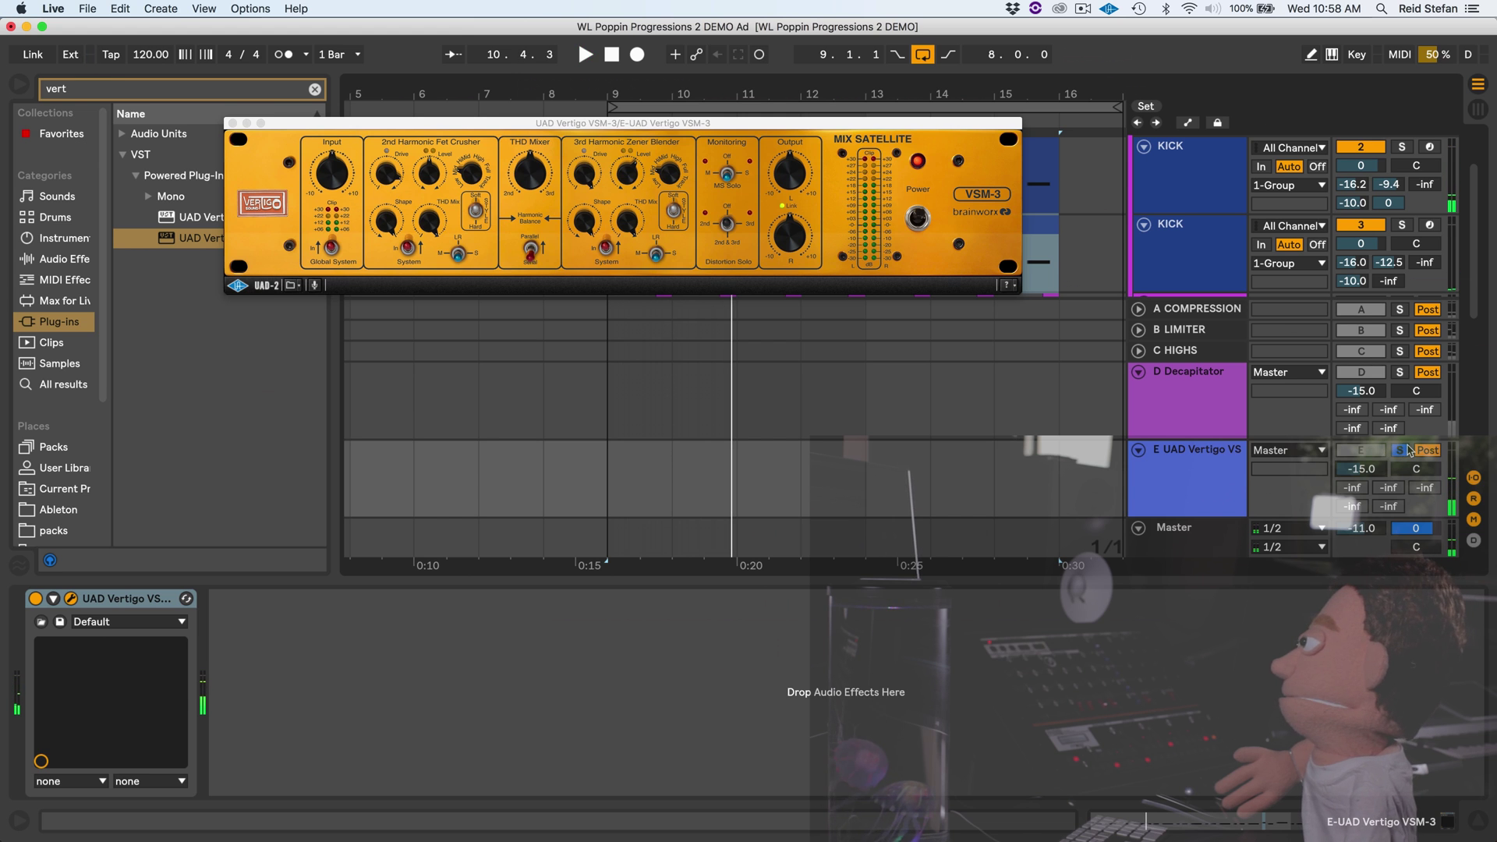
left_click(1400, 451)
key("space")
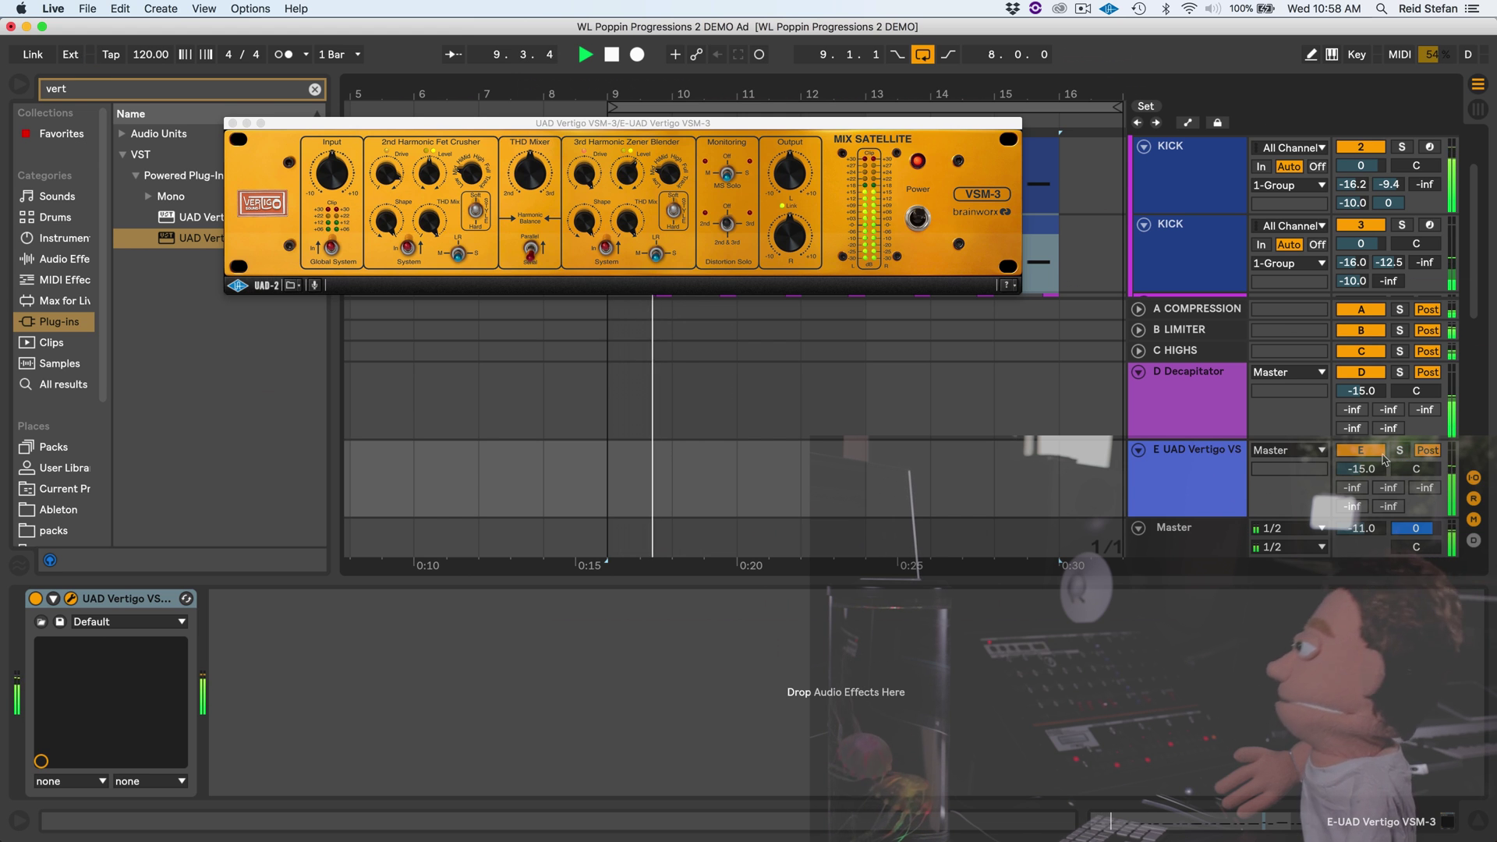
- Compare by switching the Vertigo and Decapitator returns off, then back on
left_click(1381, 452)
left_click(1375, 374)
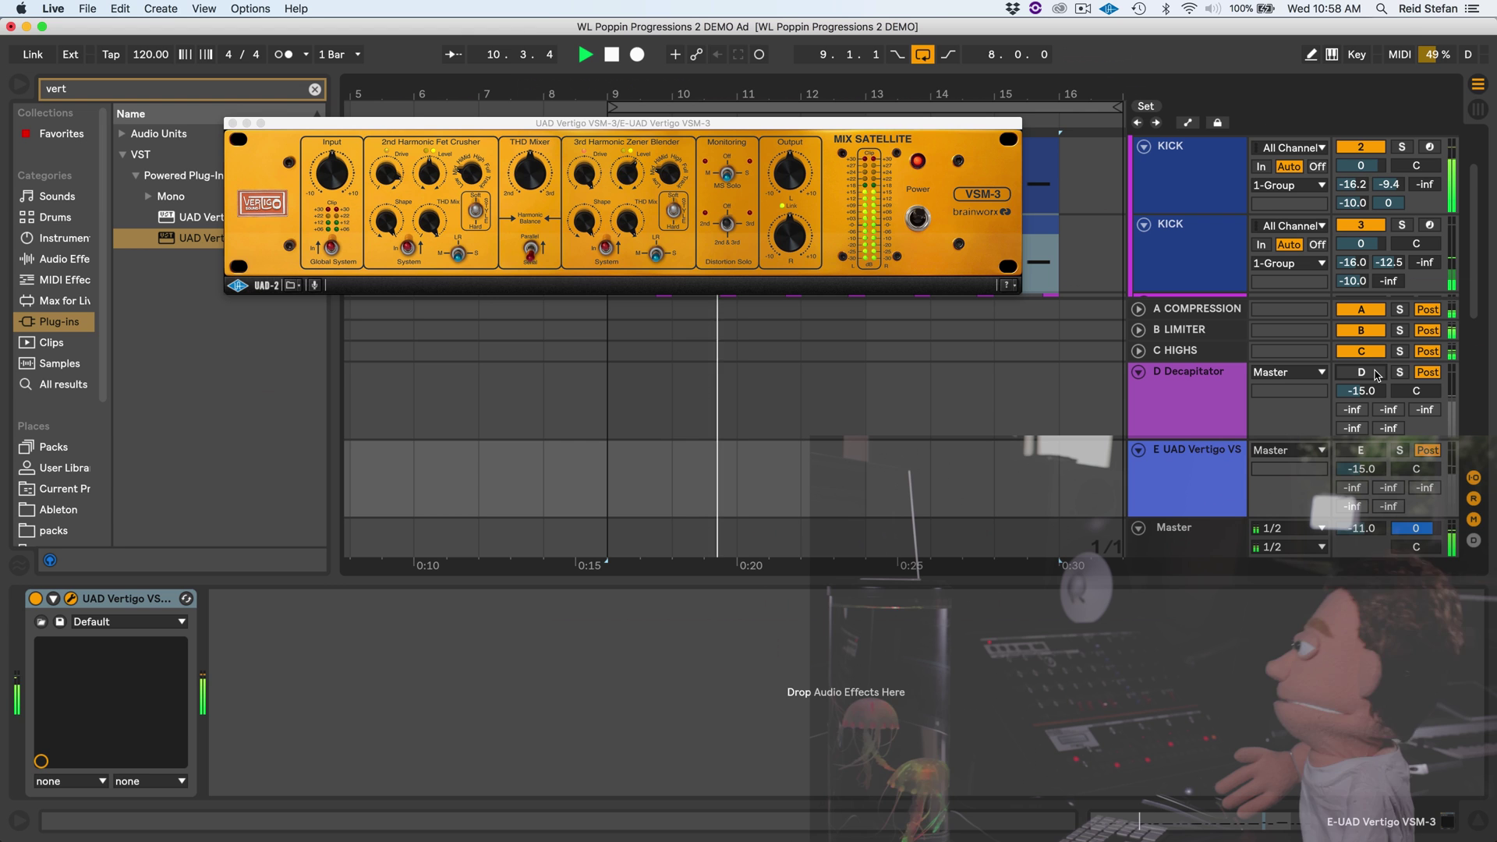
left_click(1376, 373)
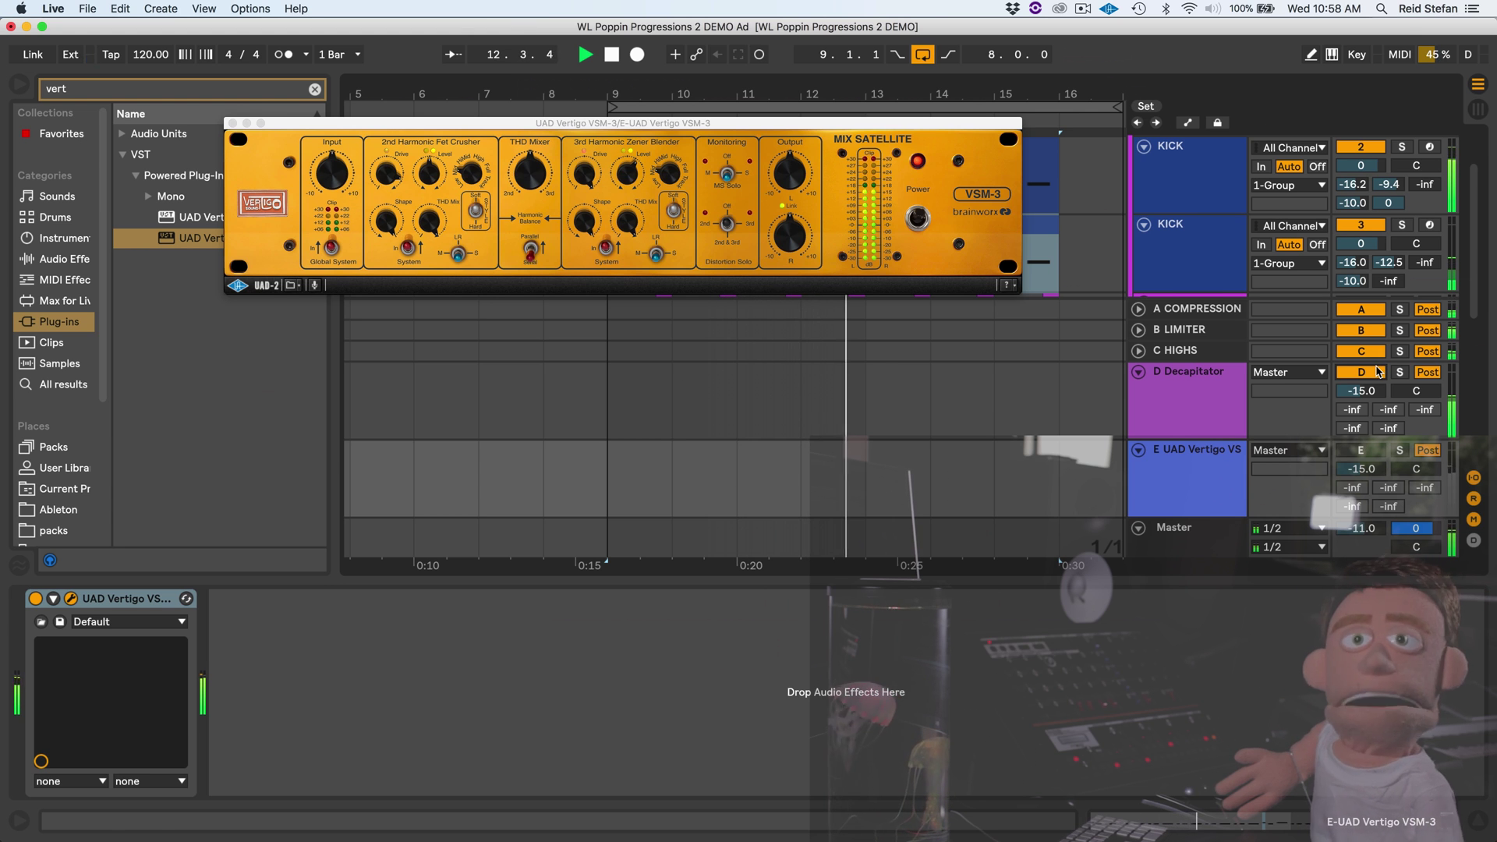
left_click(1376, 450)
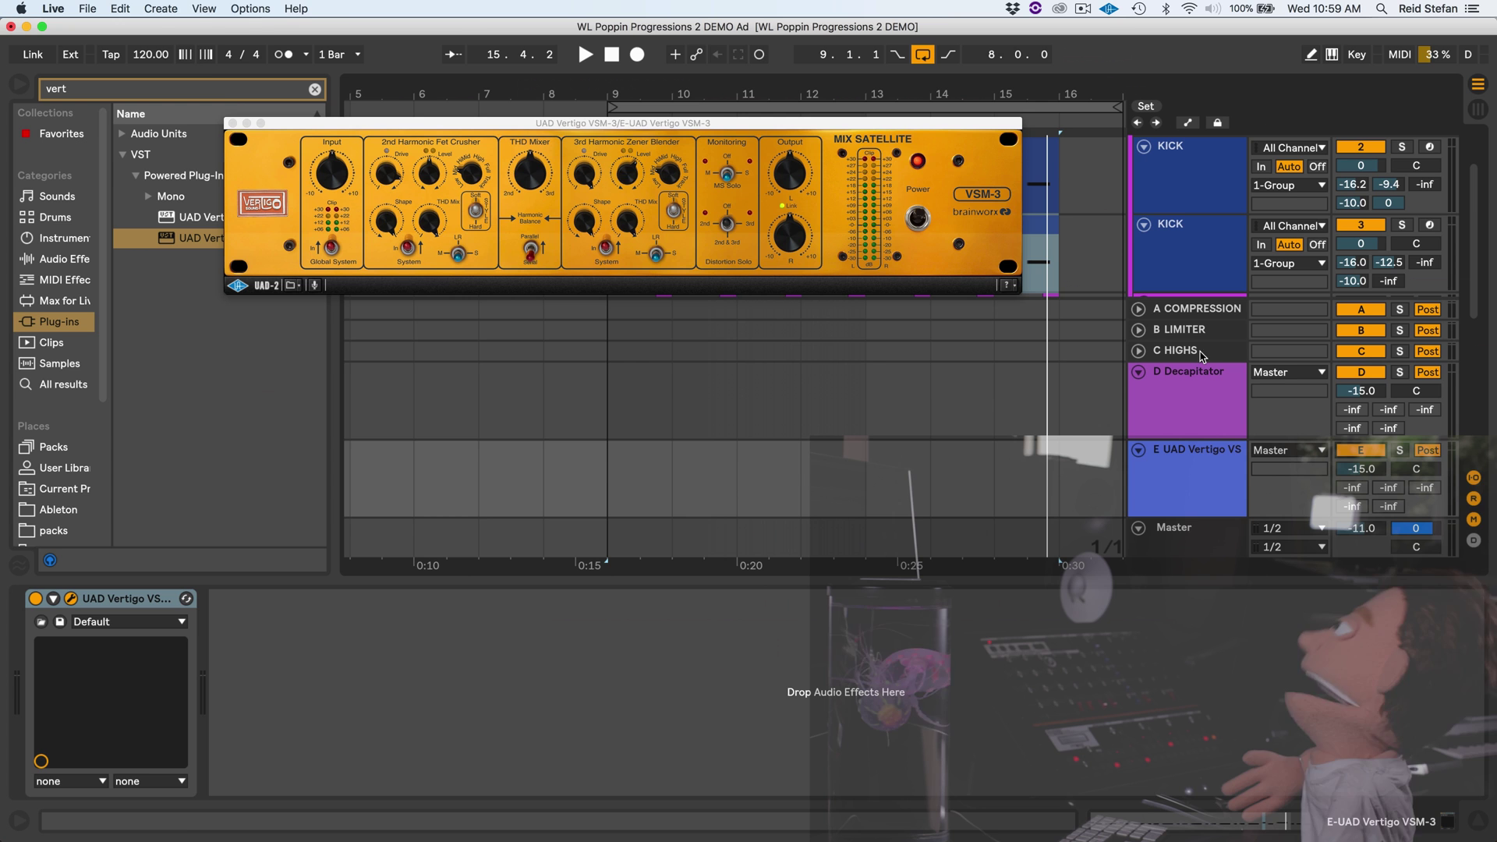
- Close the Vertigo plugin window, zoom out to bars 1–27, and play from bar 9
left_click(232, 123)
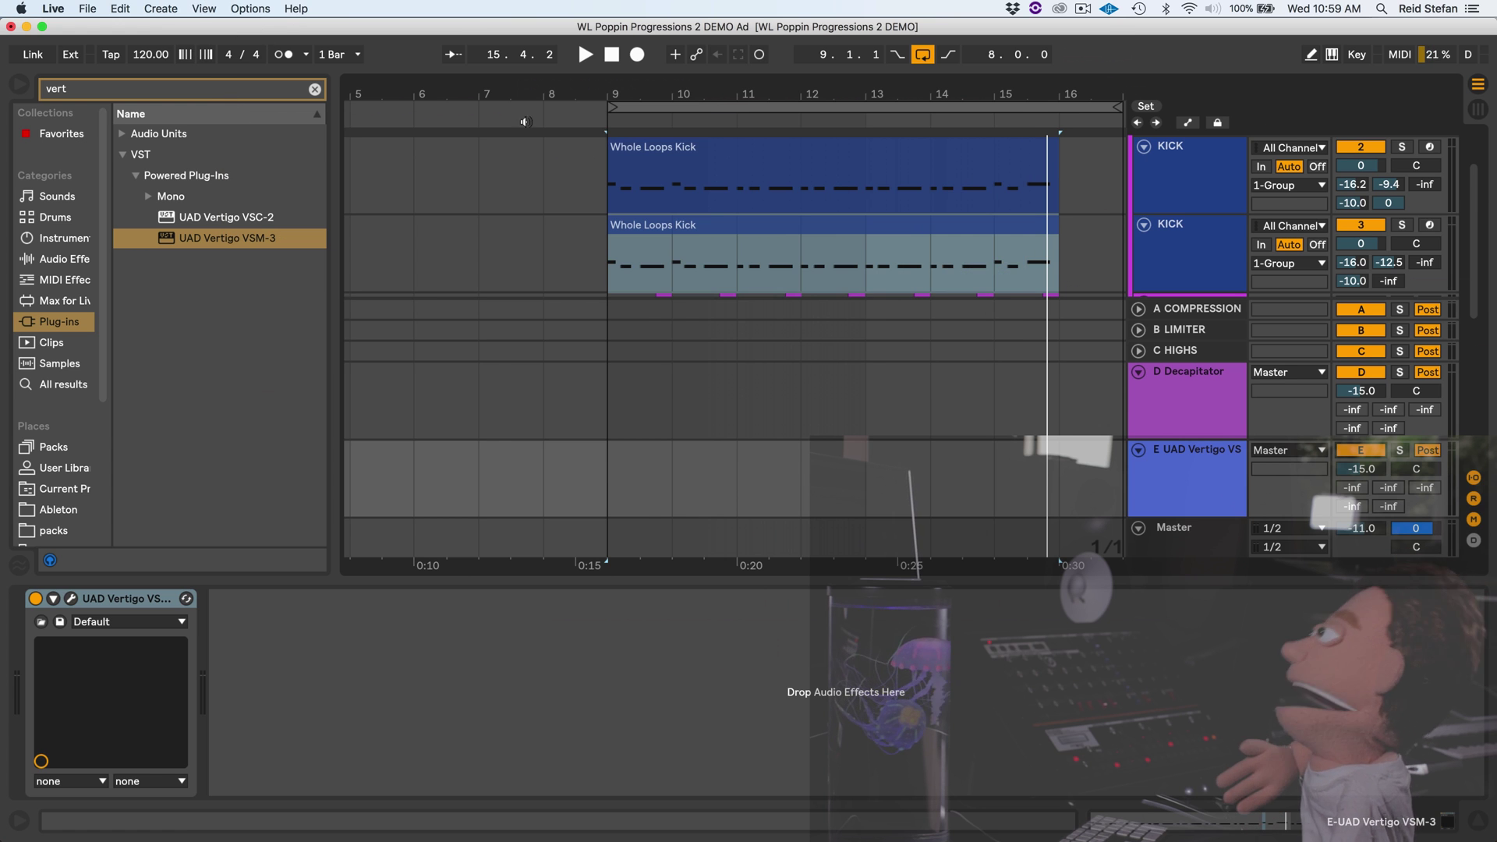
left_click_drag(721, 99, 621, 99)
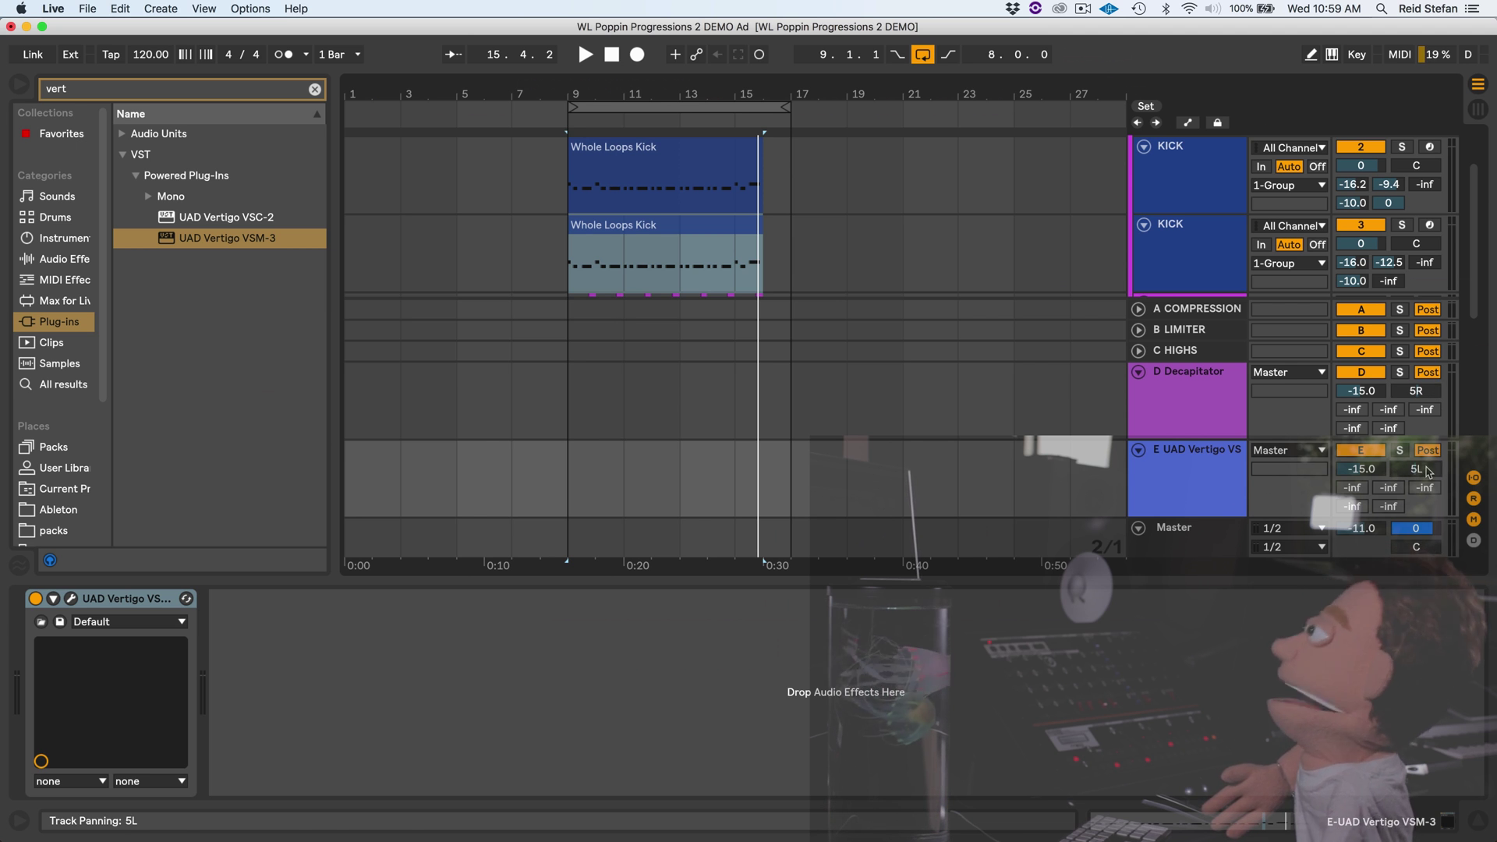
key("space")
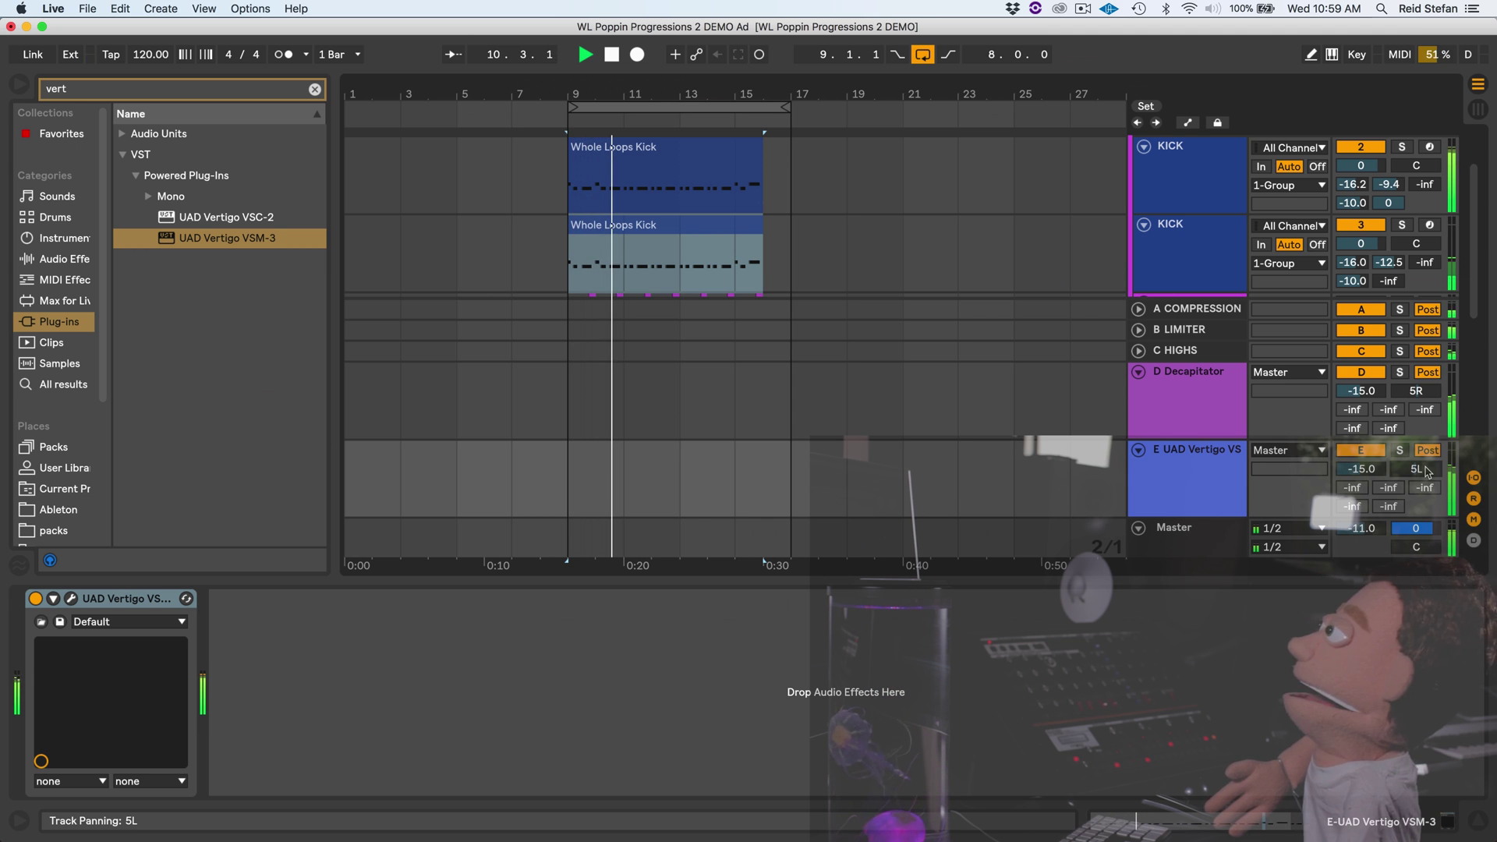
- Reset the Vertigo return's pan to centre and restore the Decapitator return's 5R pan, auditioning from bar 9
key("Delete")
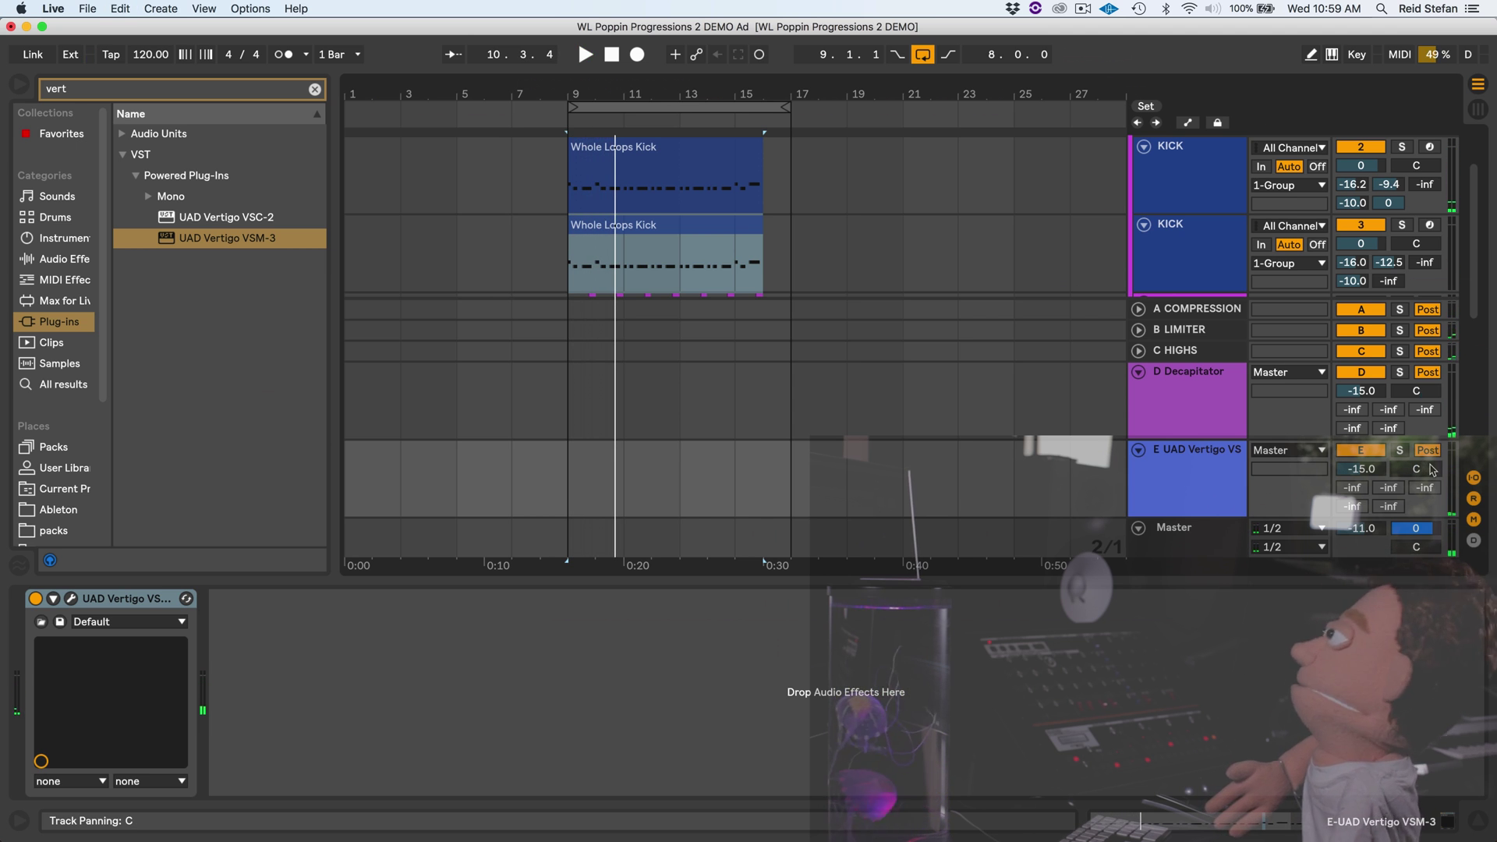
key("space")
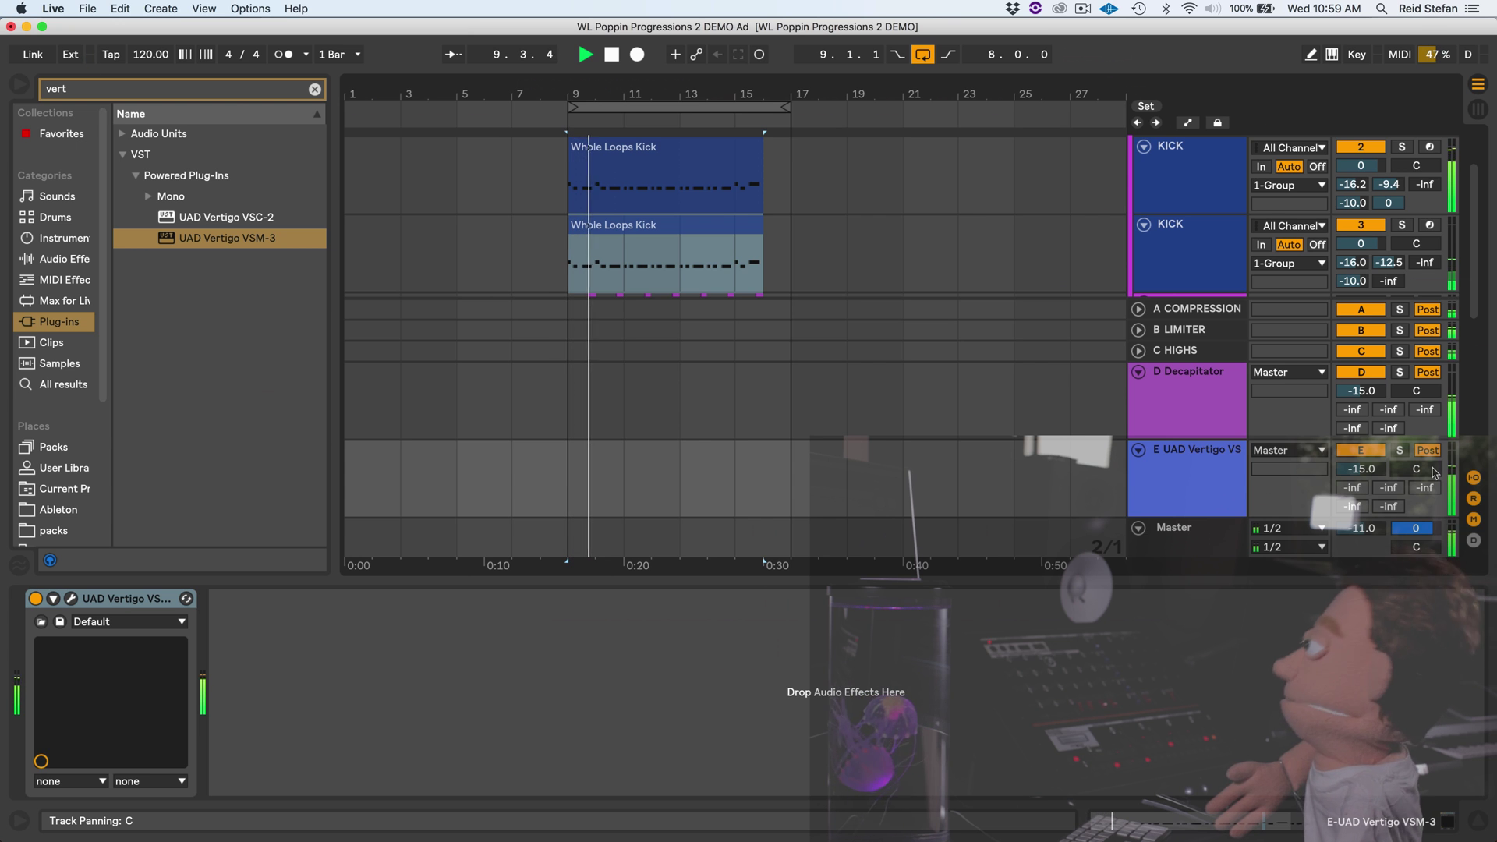
key("super+z")
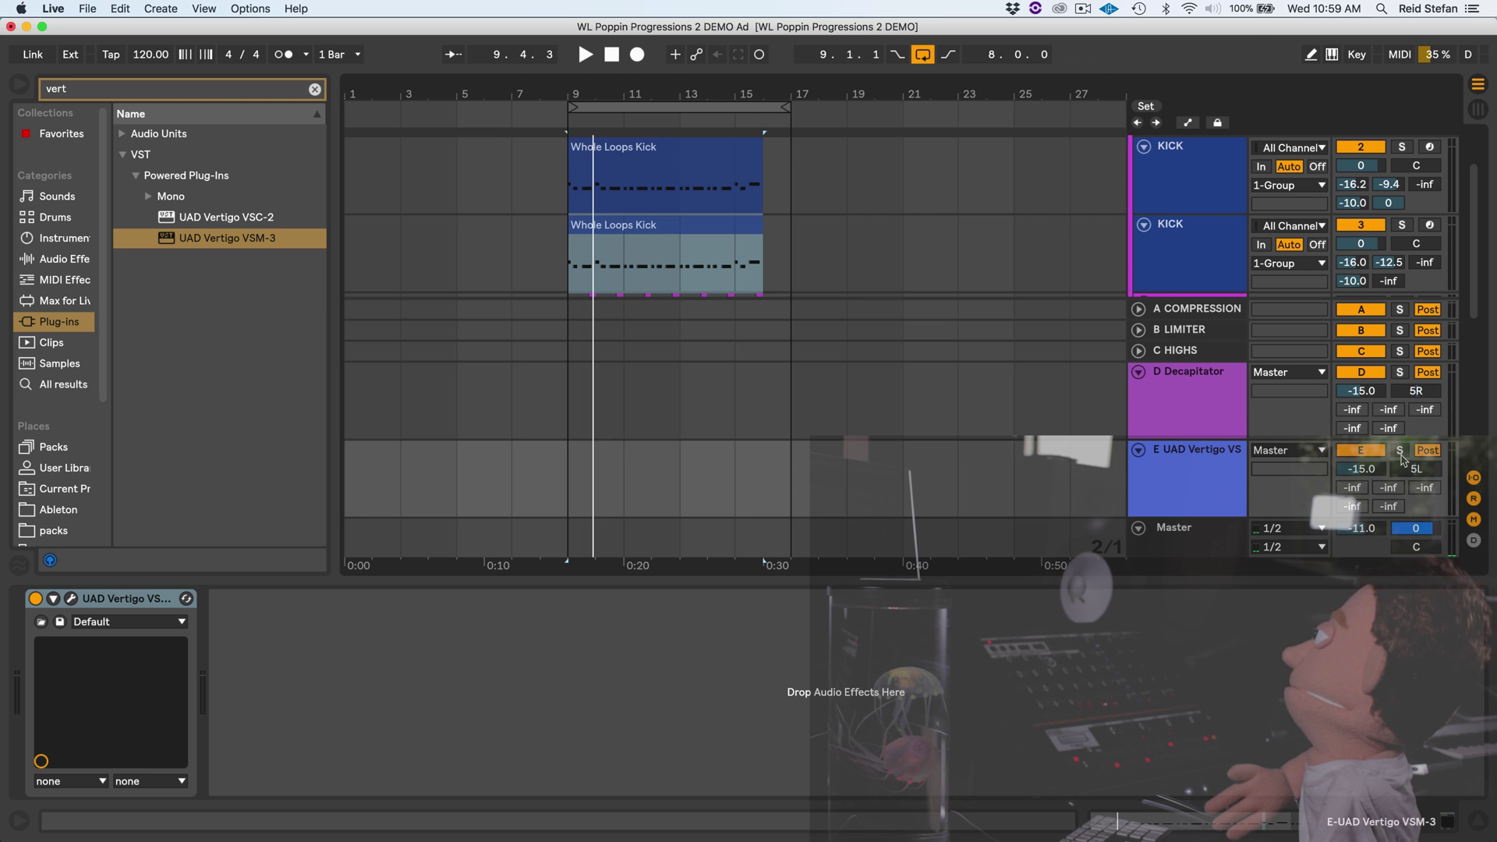
key("space")
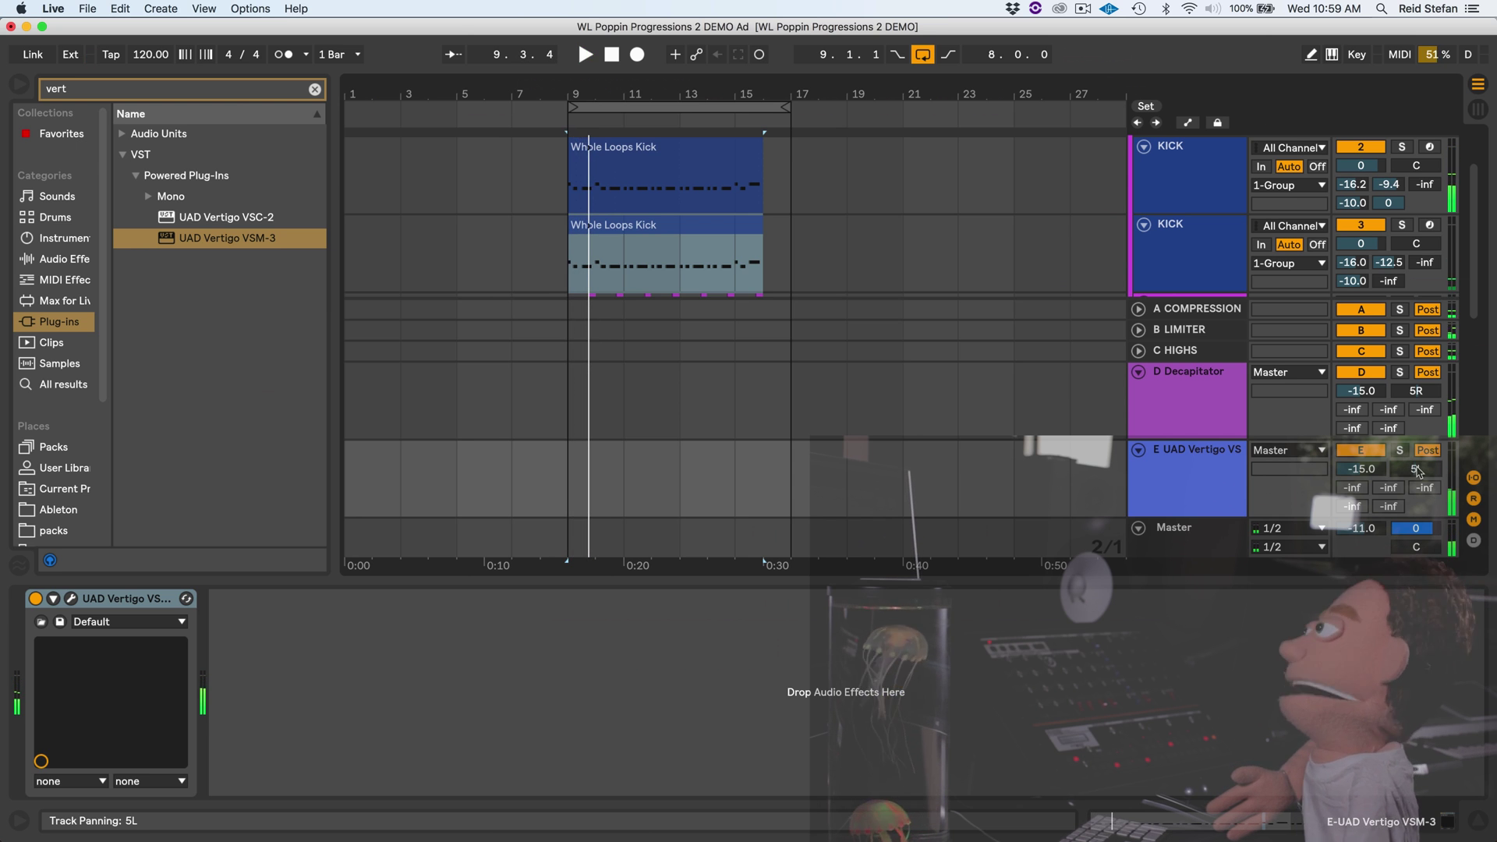
- Widen the Vertigo return's pan to 10L and compare playback with that return switched off
left_click_drag(1418, 472, 1417, 478)
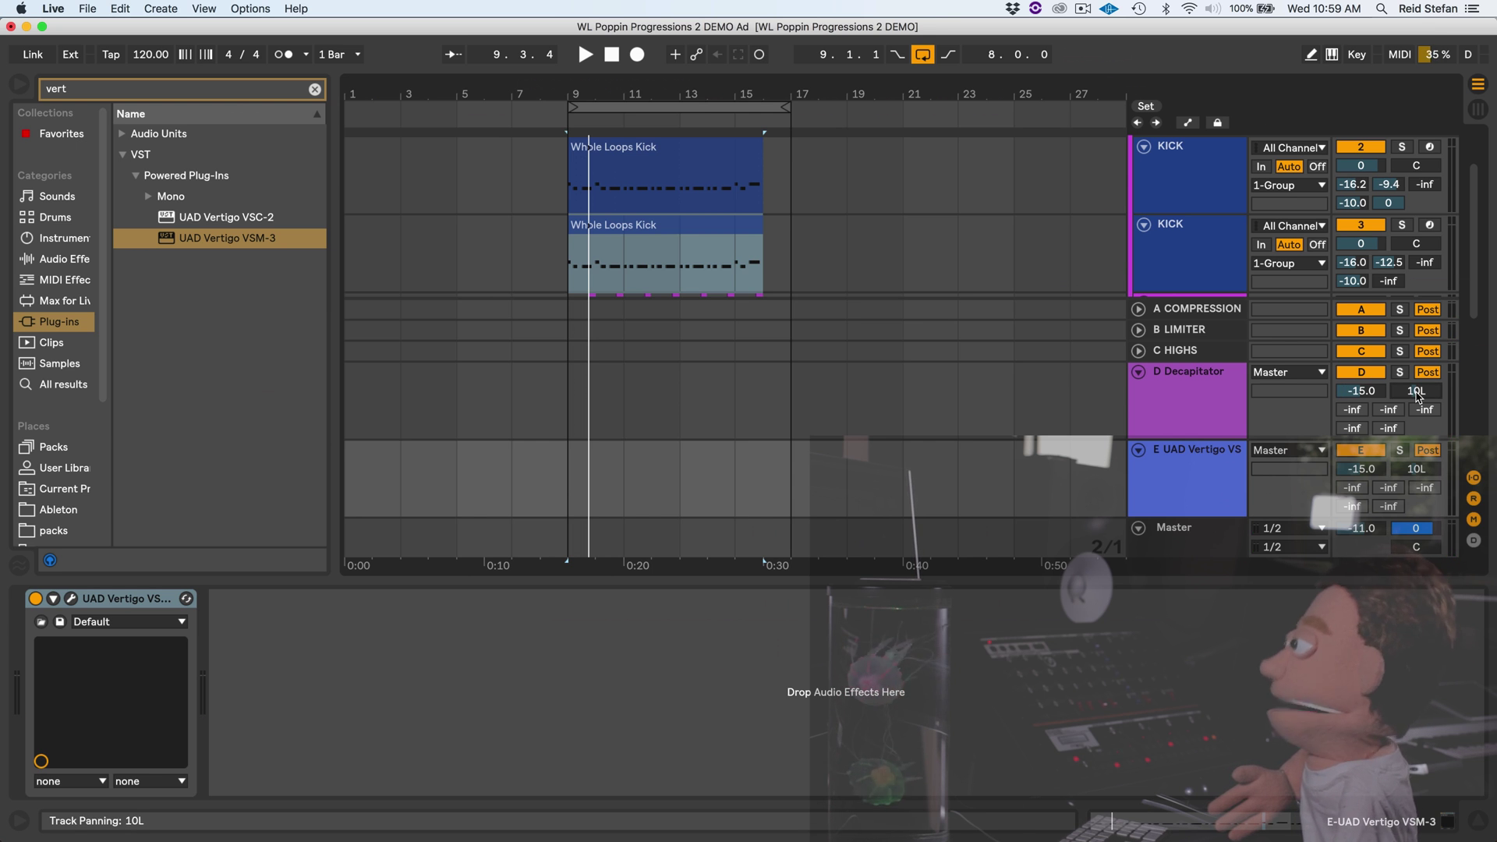
key("space")
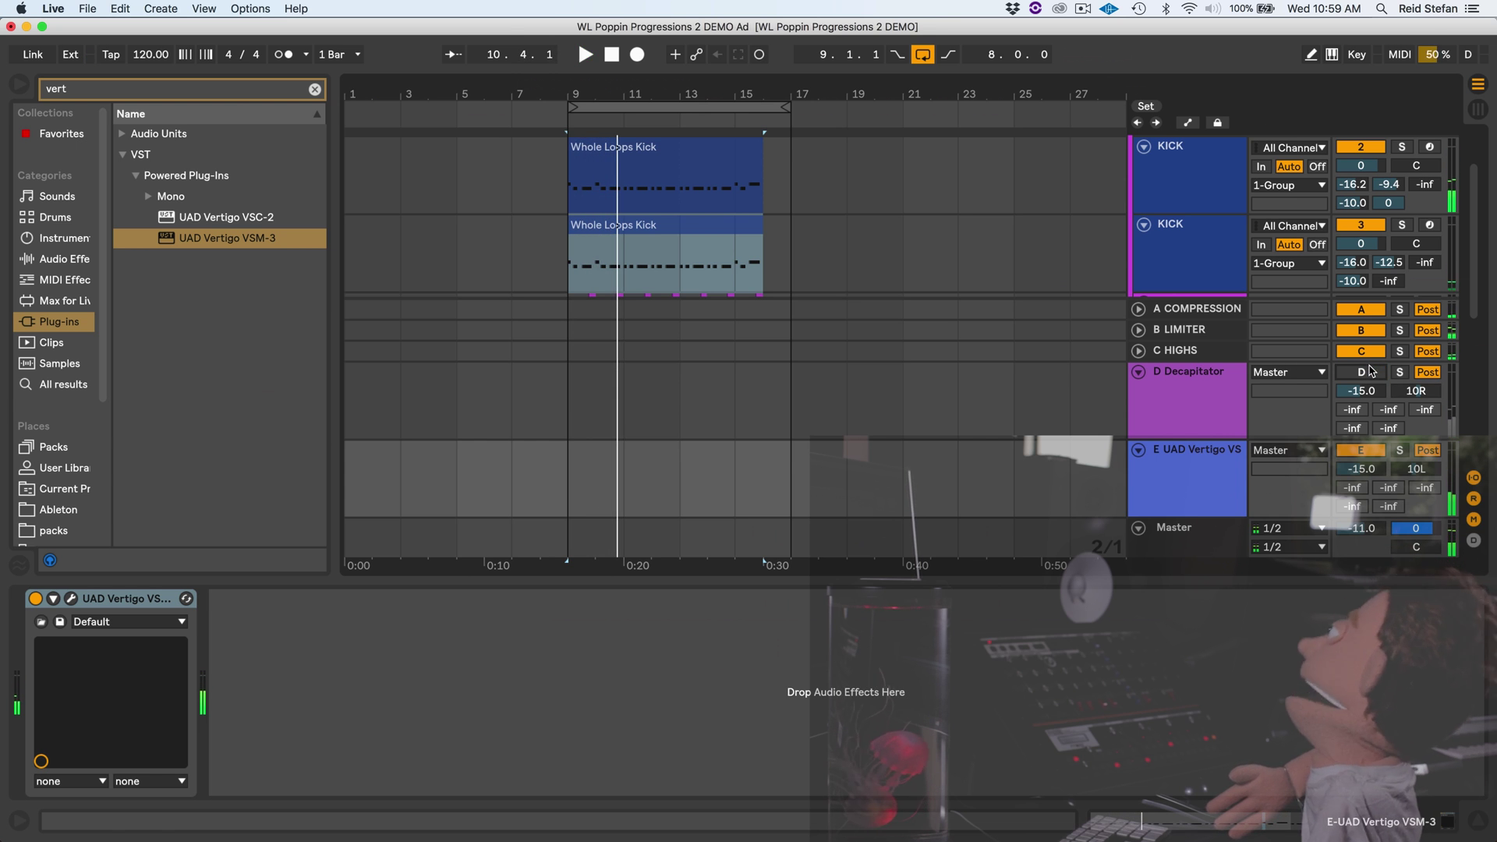
left_click(1360, 450)
key("space")
key("space")
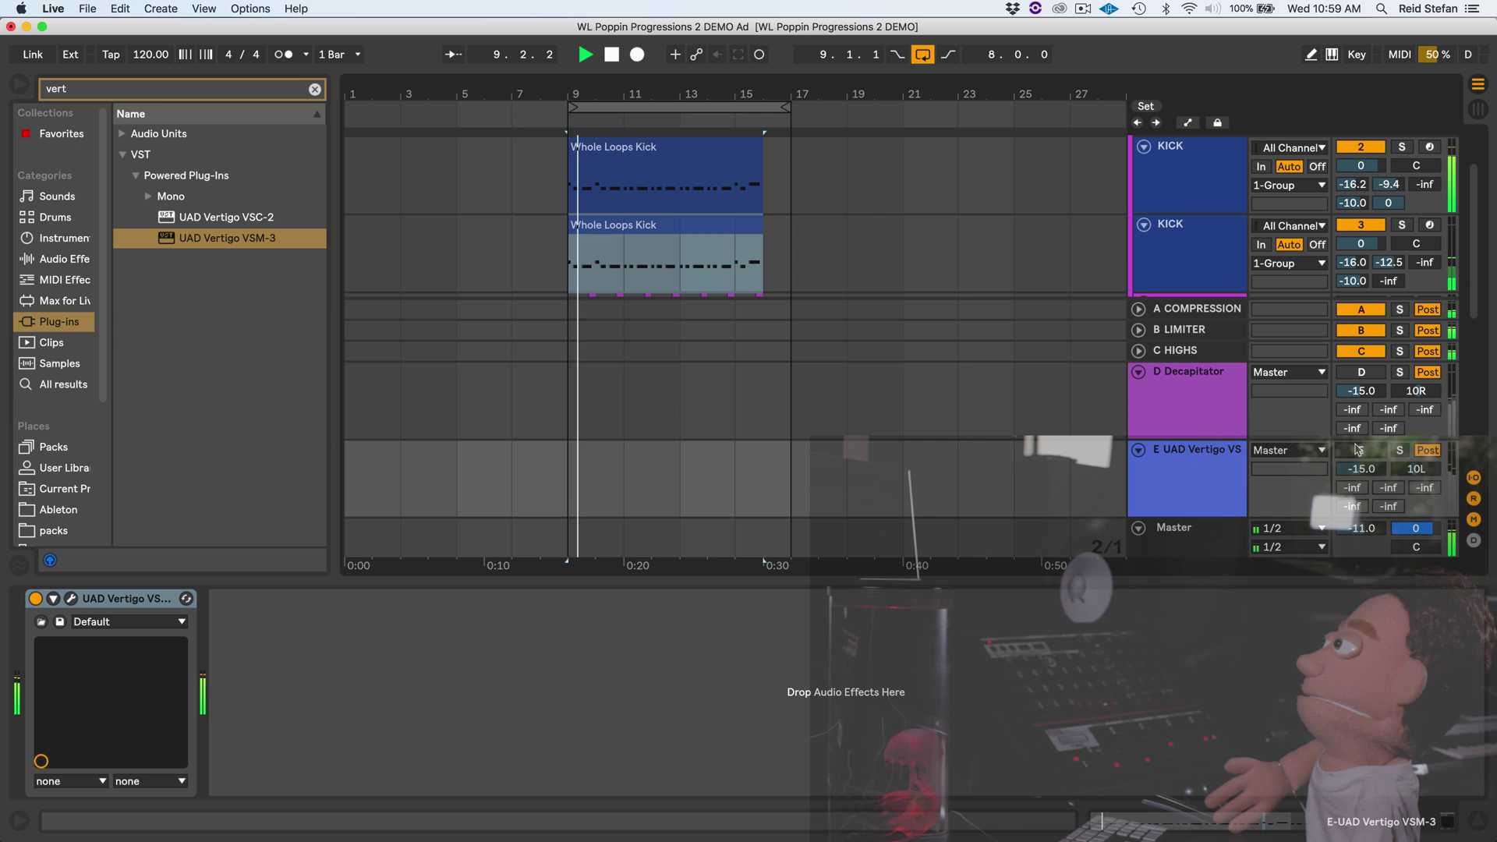
- Switch return D's Decapitator back on, replay from bar 9, then deactivate it again to compare
left_click(1372, 372)
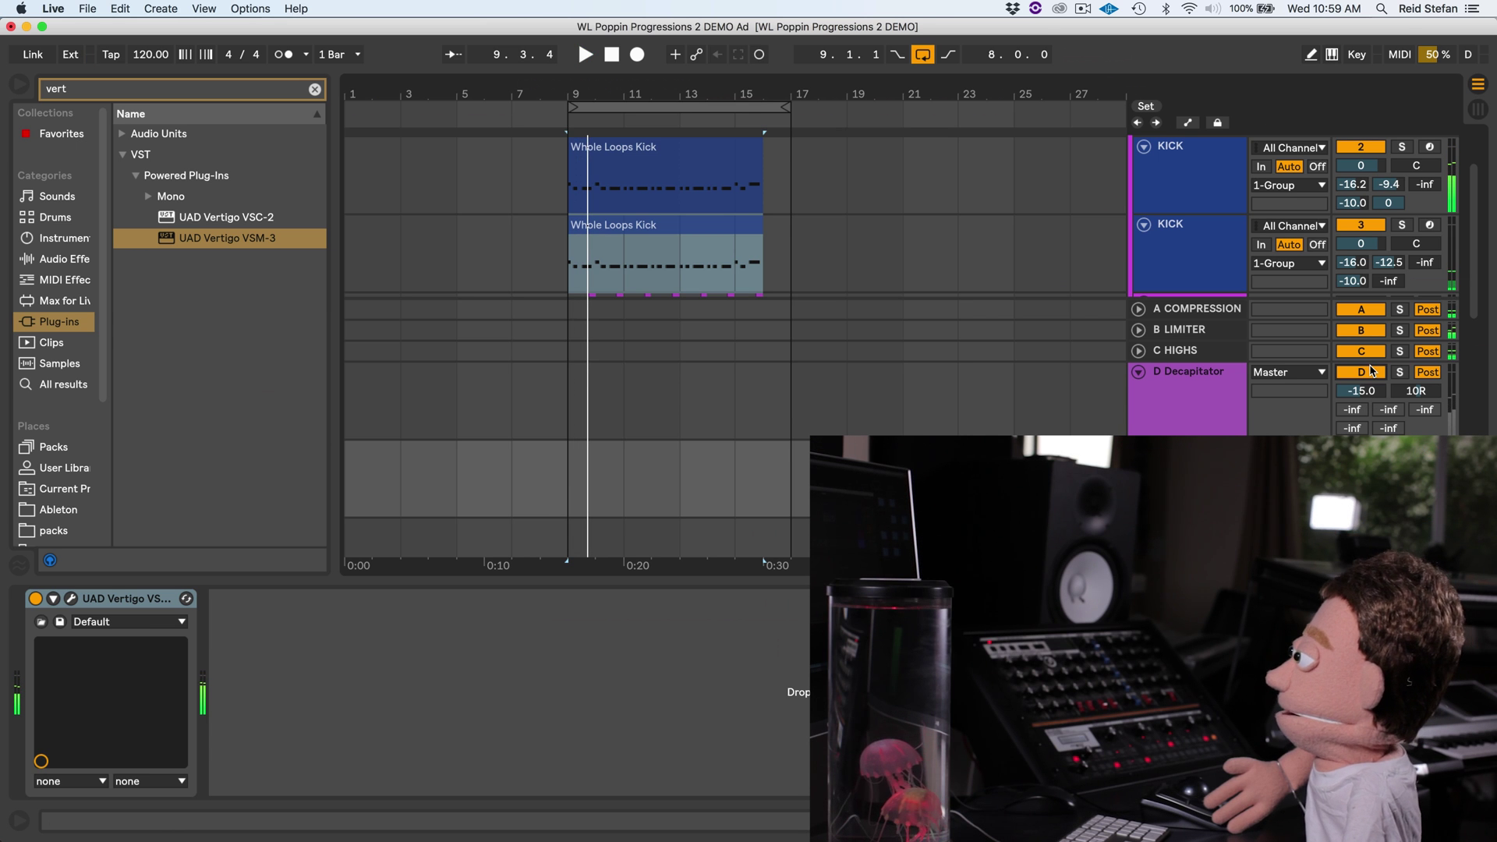
key("space")
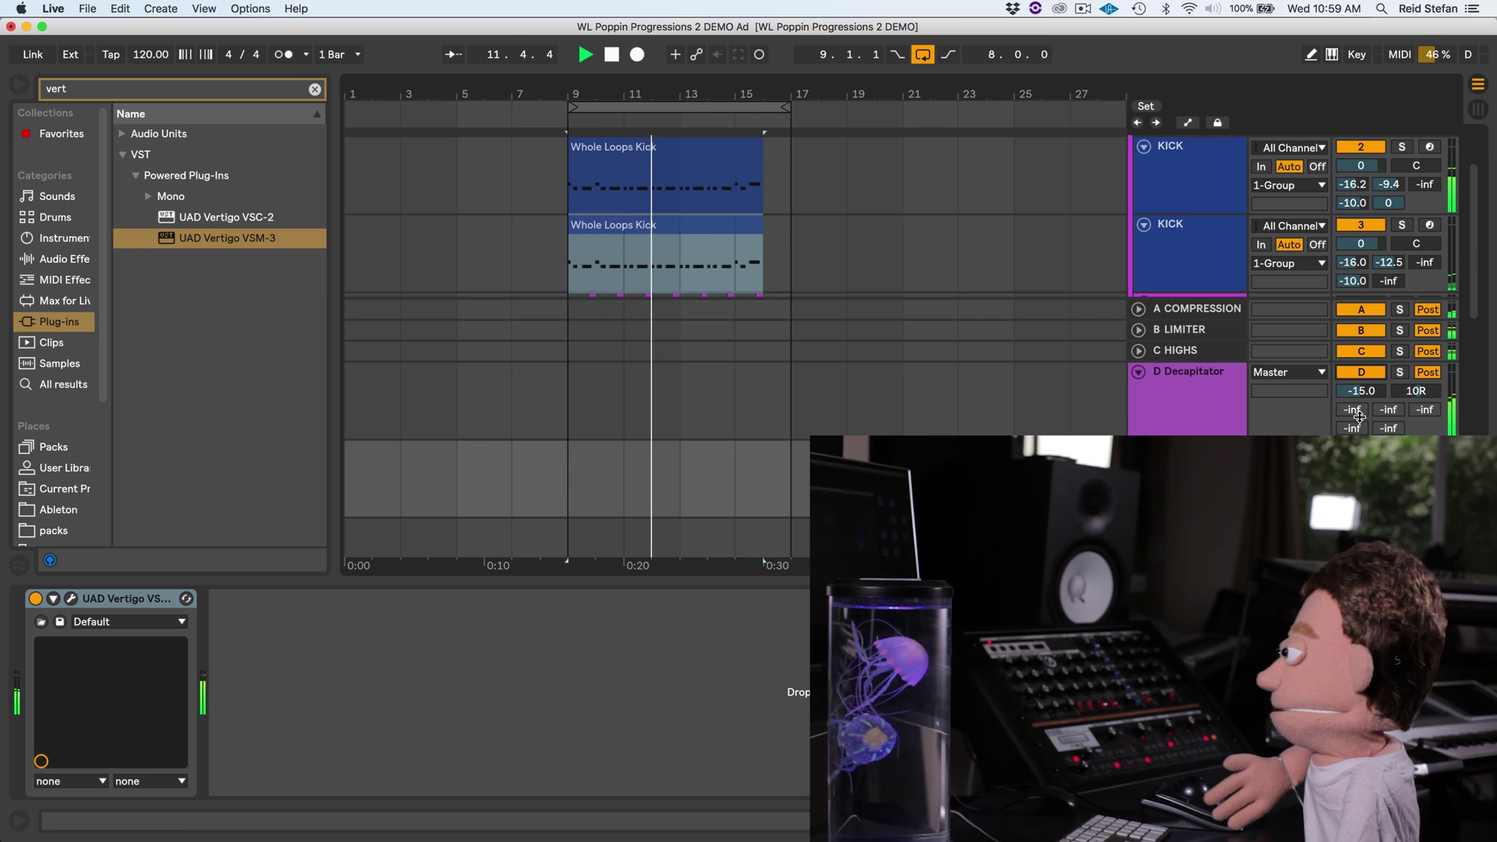
key("0")
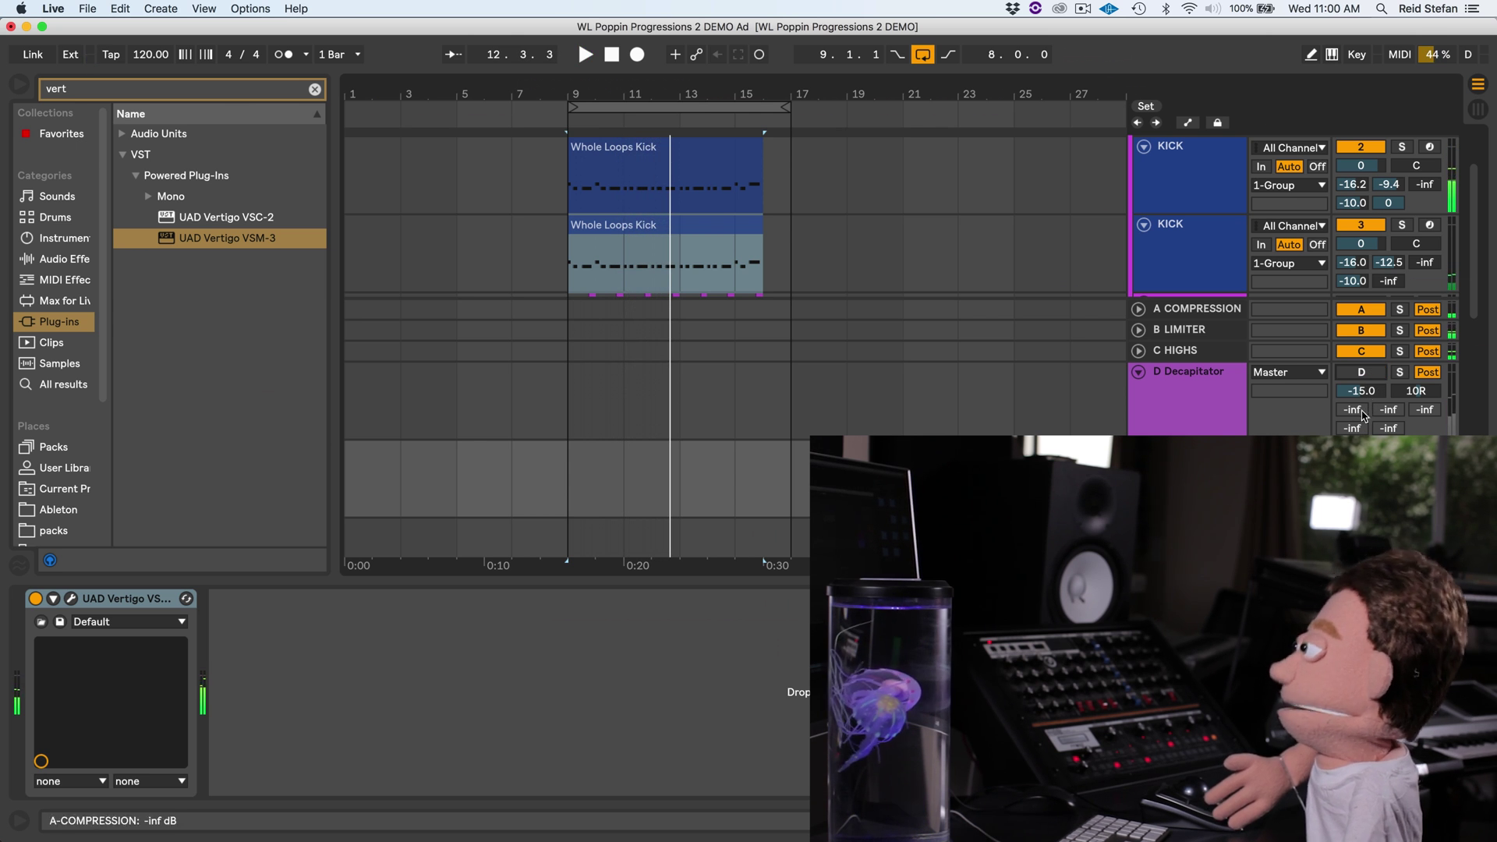